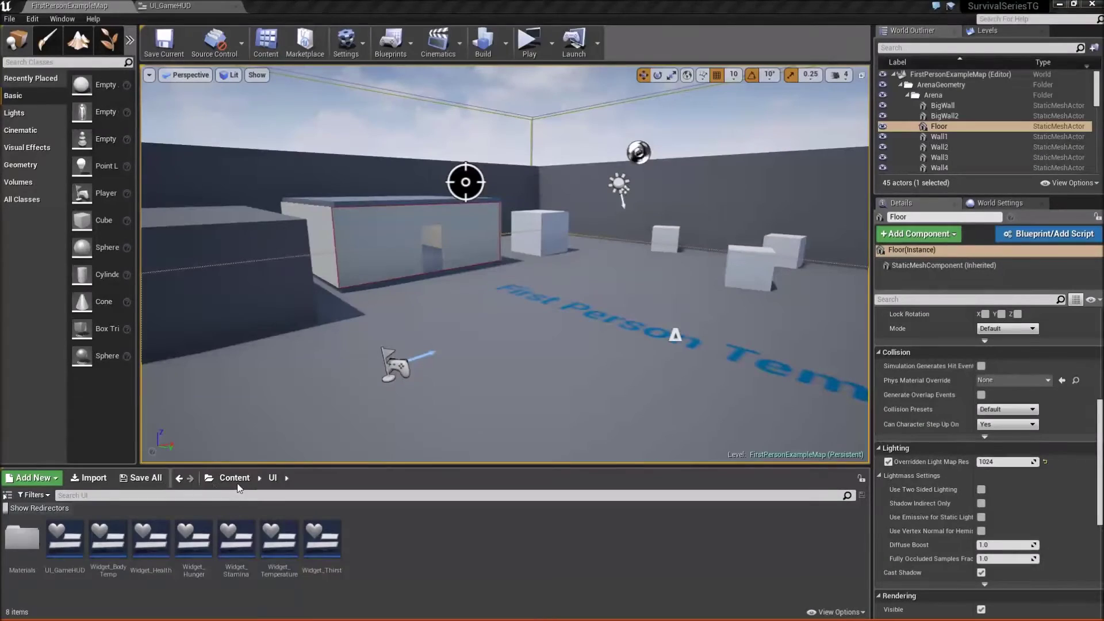
Go up from the UI folder to the top-level Content folder using its breadcrumb.
click(234, 477)
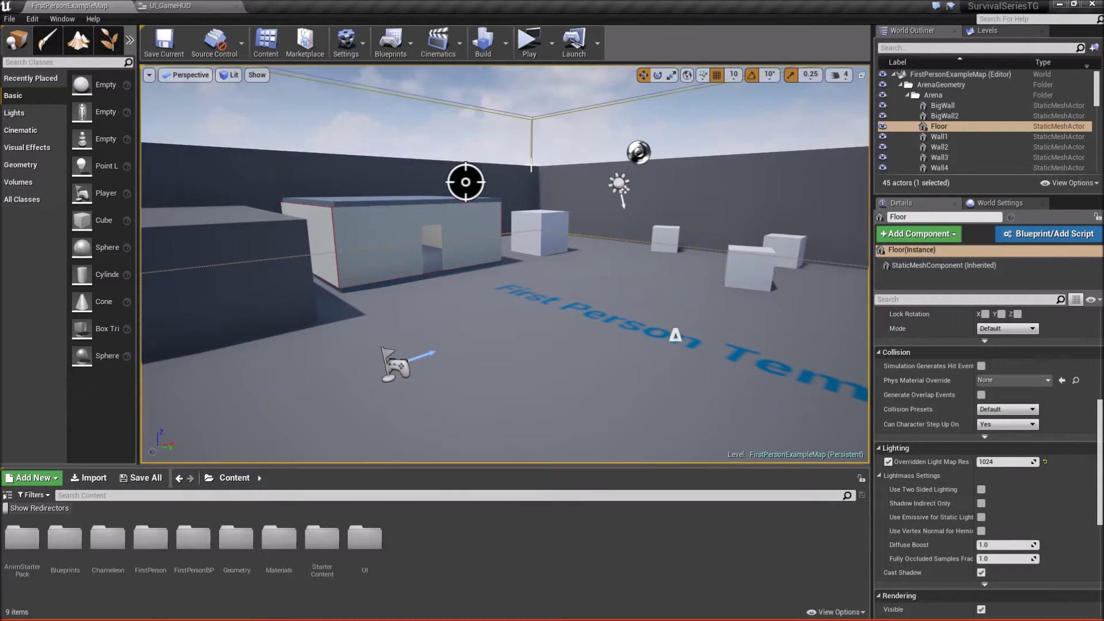
click(538, 48)
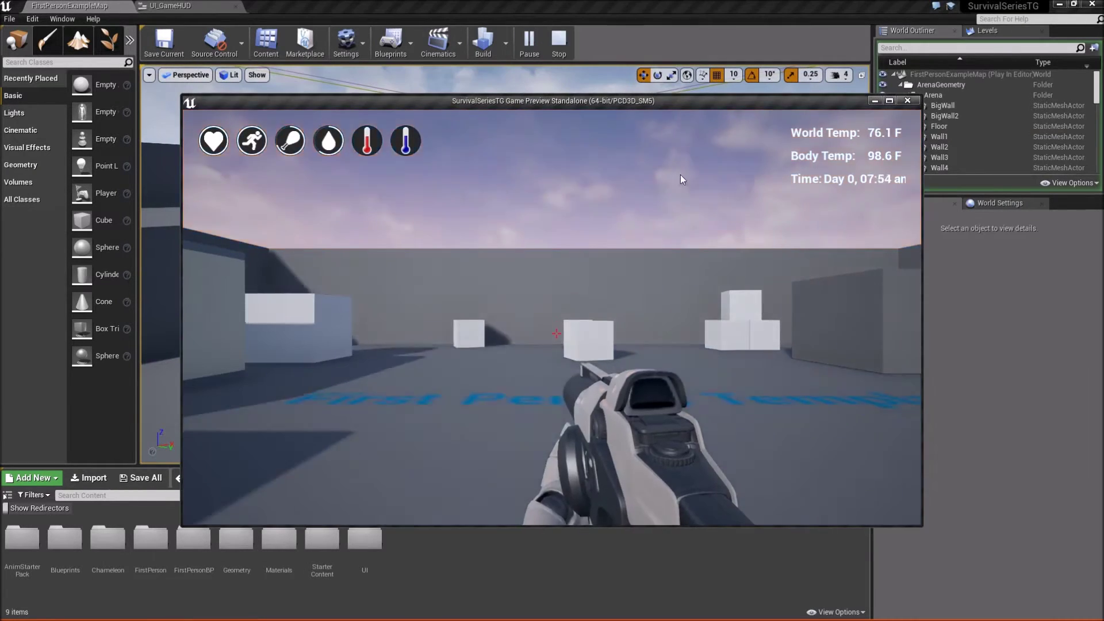
key(super)
click(889, 101)
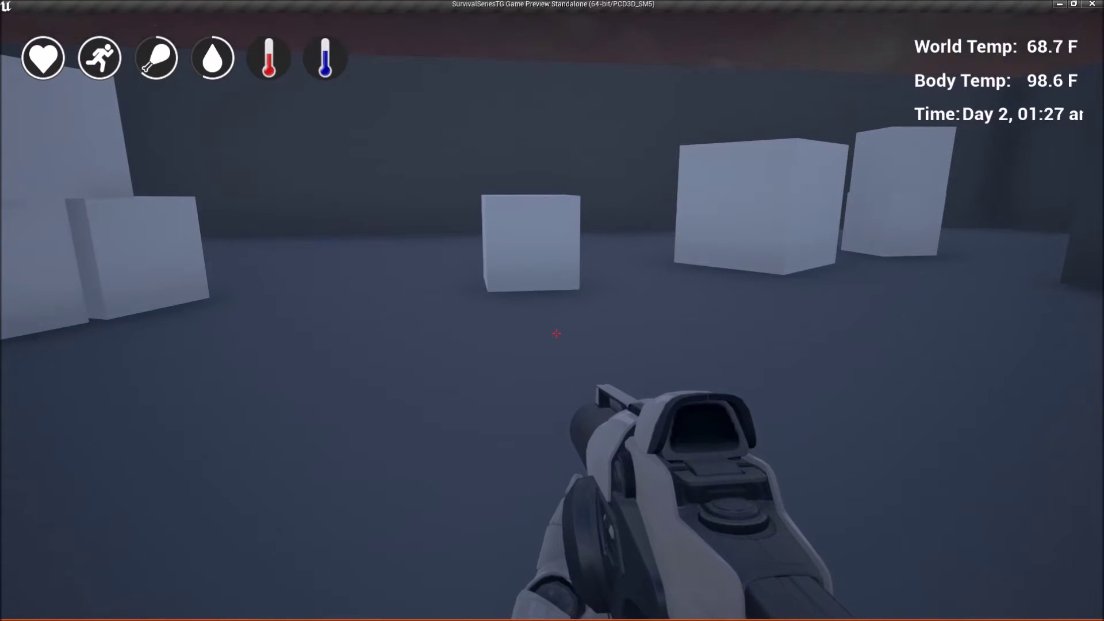
key(w)
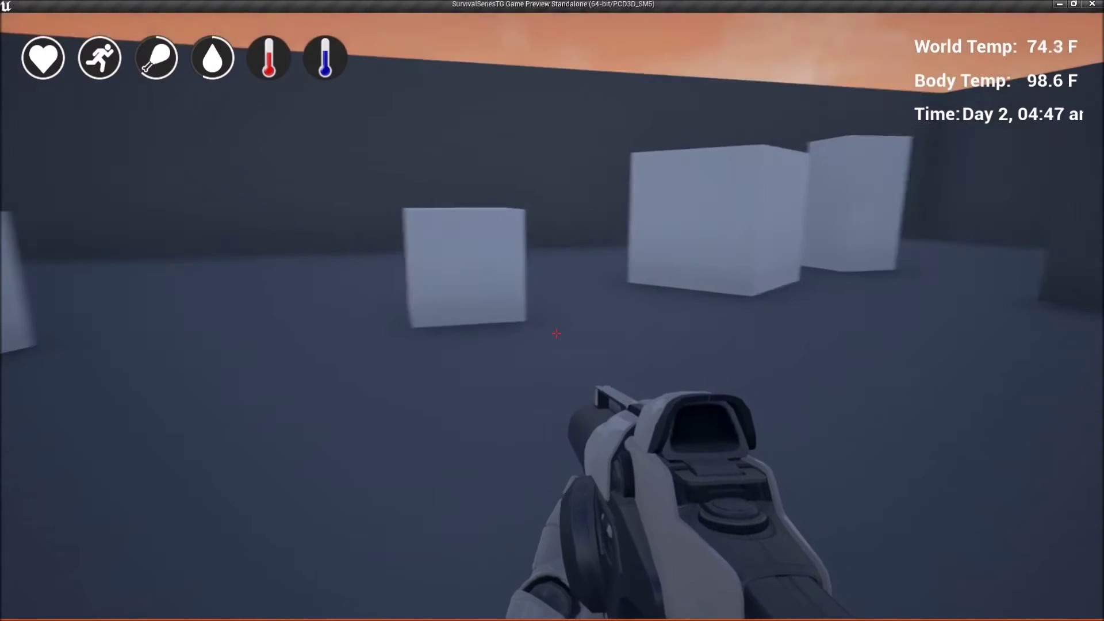
key(s)
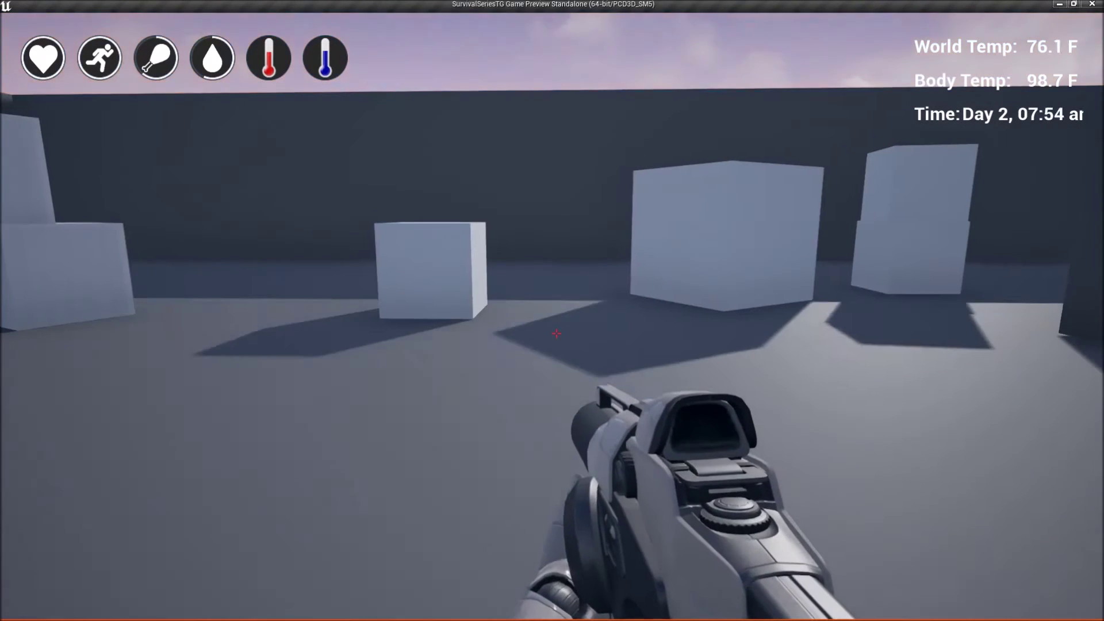
key(w)
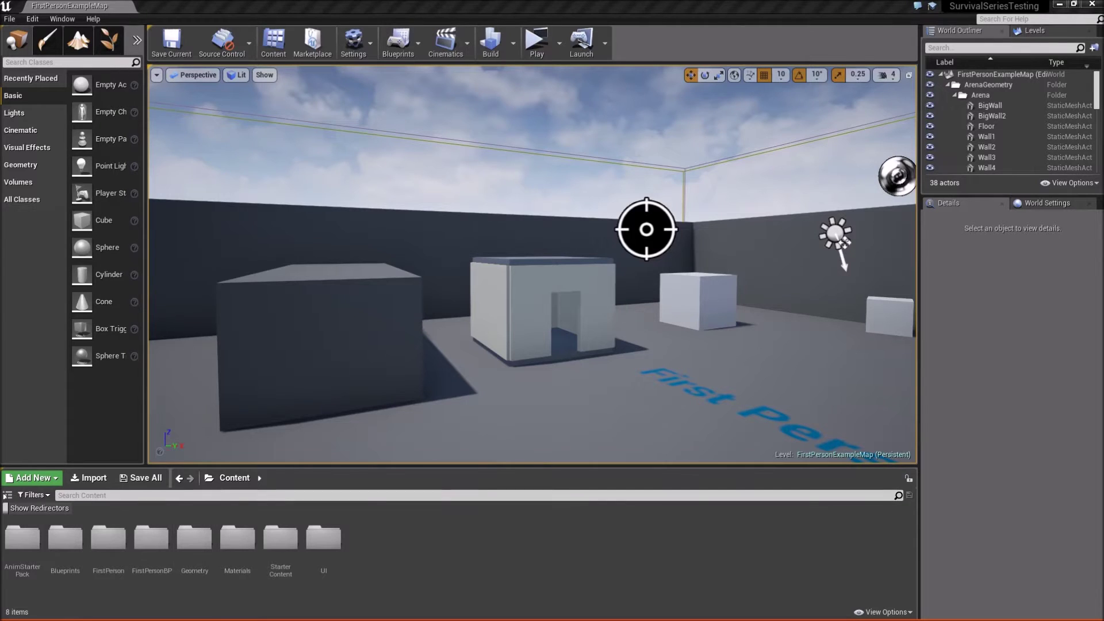
Switch to Chrome showing the 'water drop icon' image results and maximize it.
key(alt+Tab)
key(super+Up)
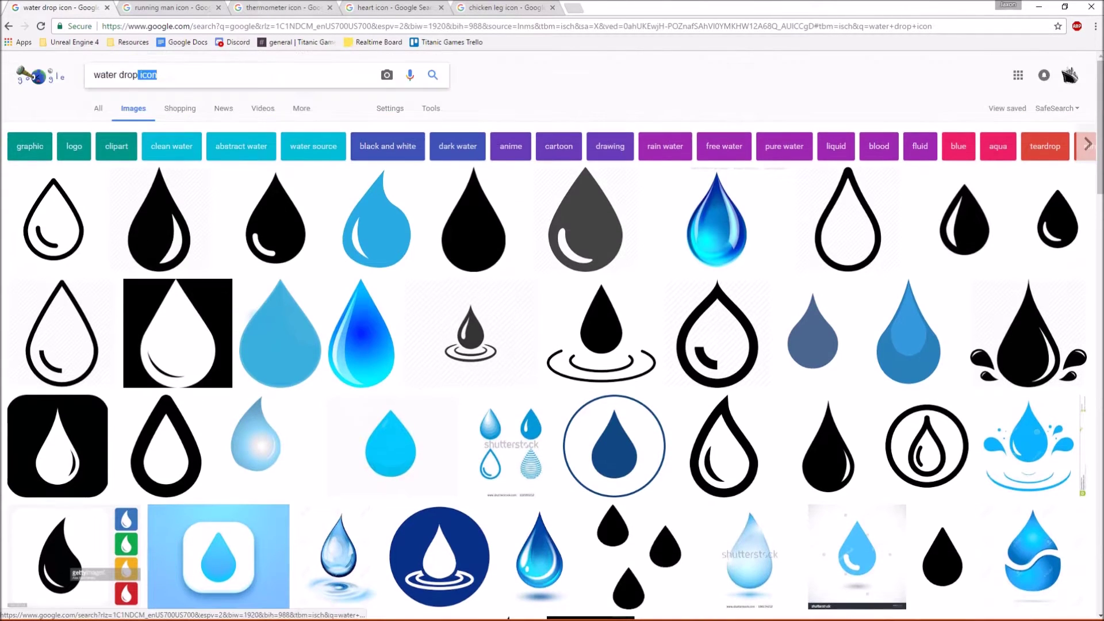
Browse the running man, thermometer, heart and chicken leg icon results, then minimize Chrome.
click(186, 8)
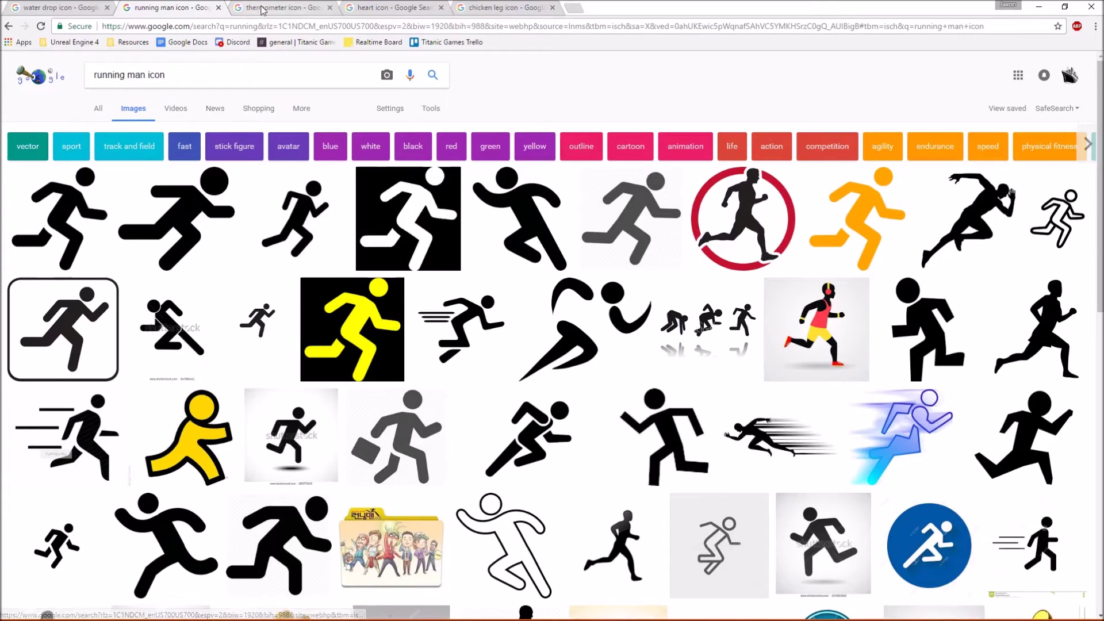
key(ctrl+Tab)
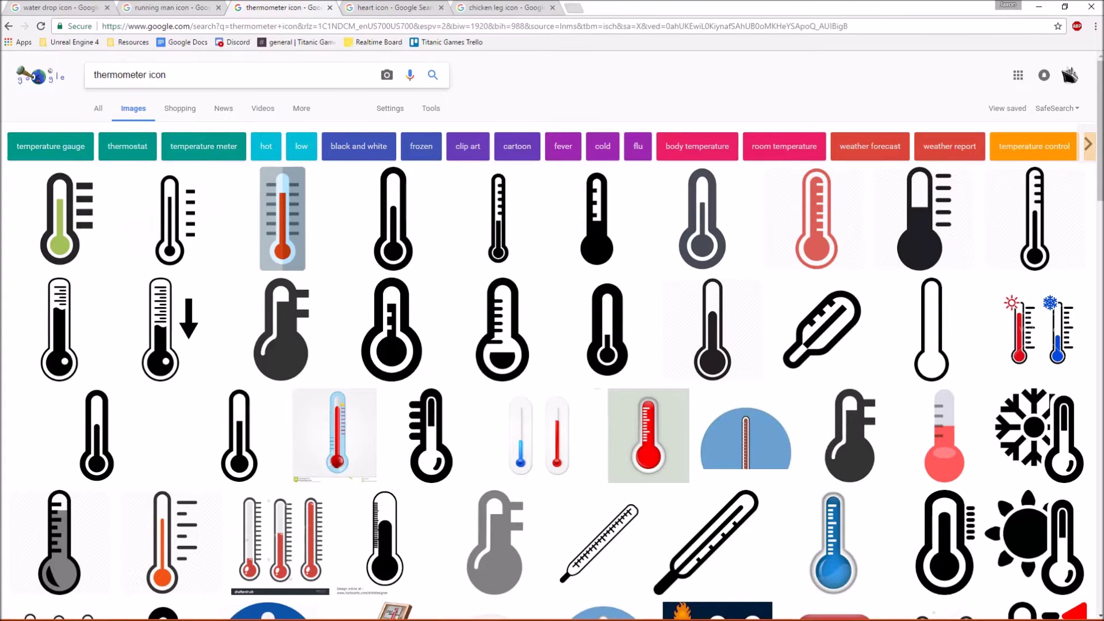
click(402, 12)
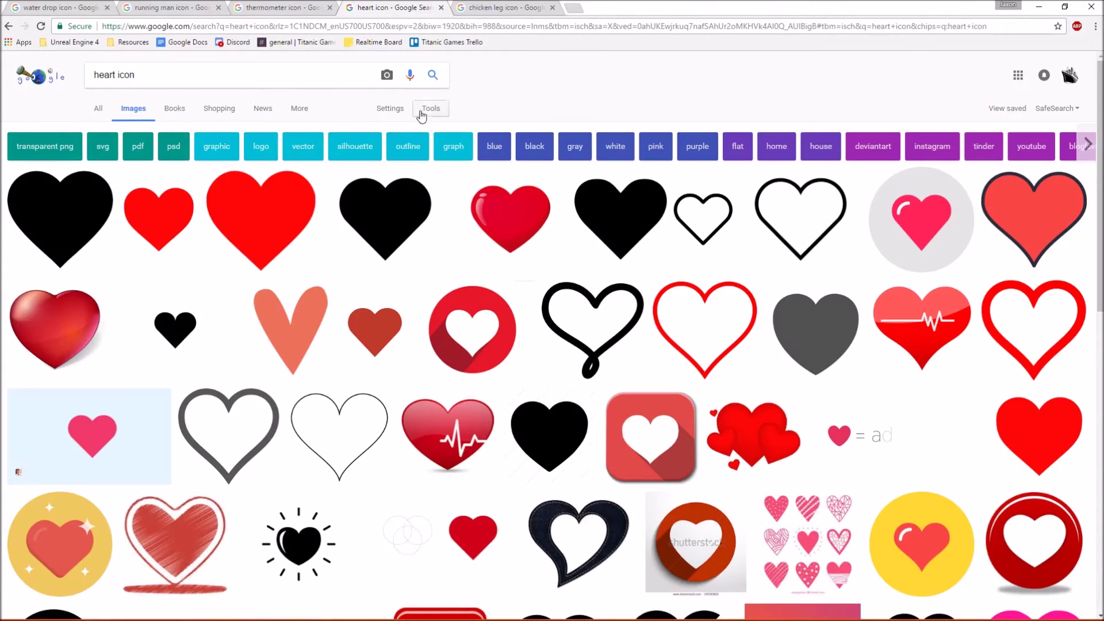
click(505, 9)
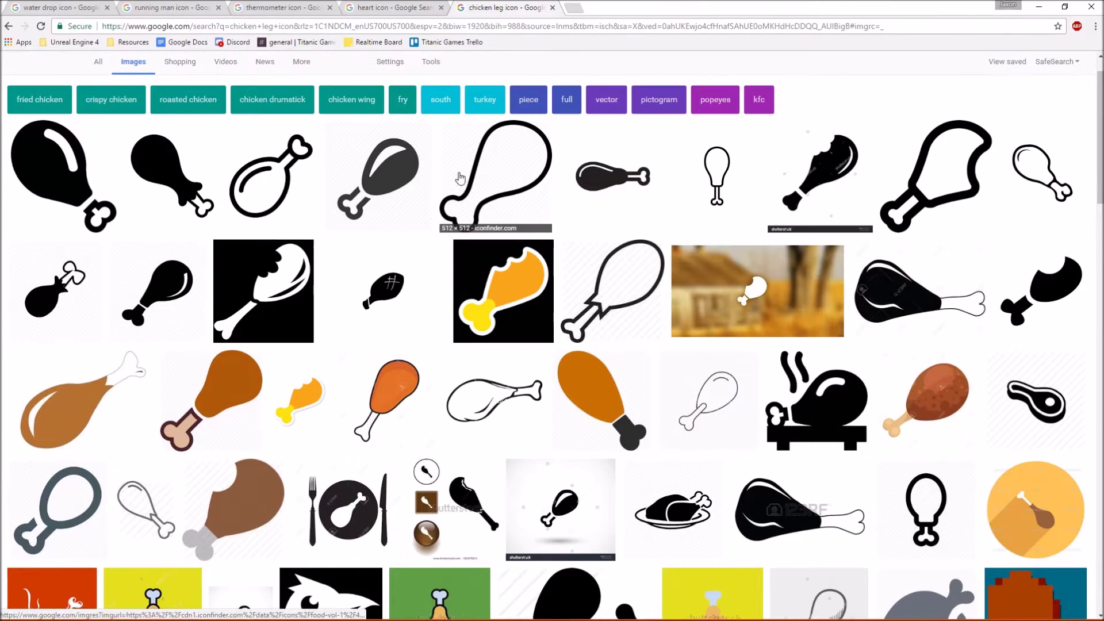
scroll(460, 179, up, 1)
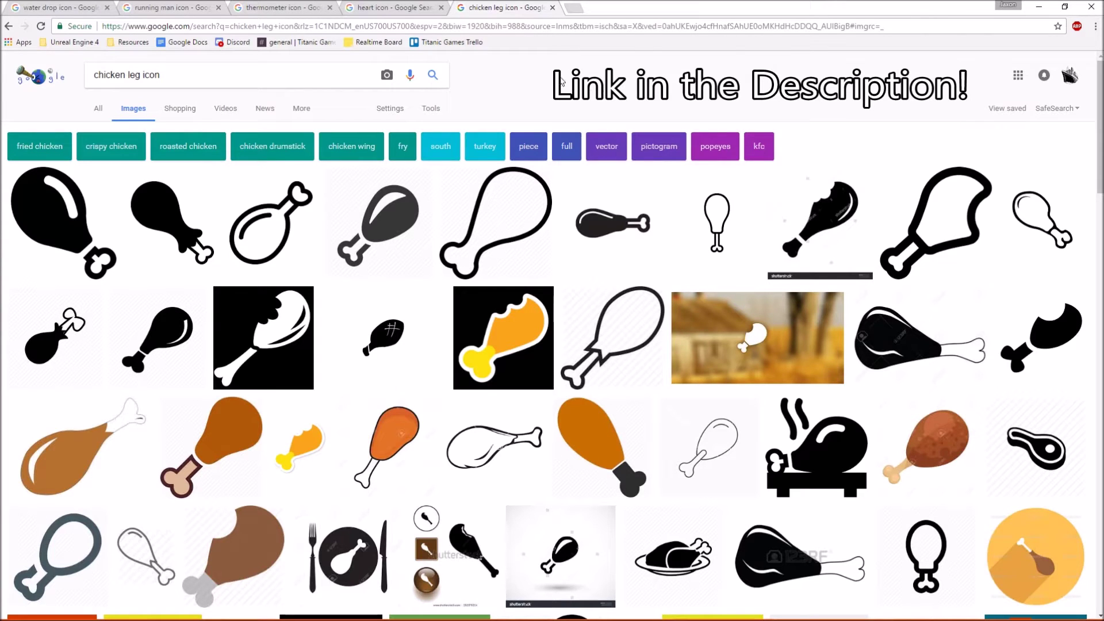
click(1039, 8)
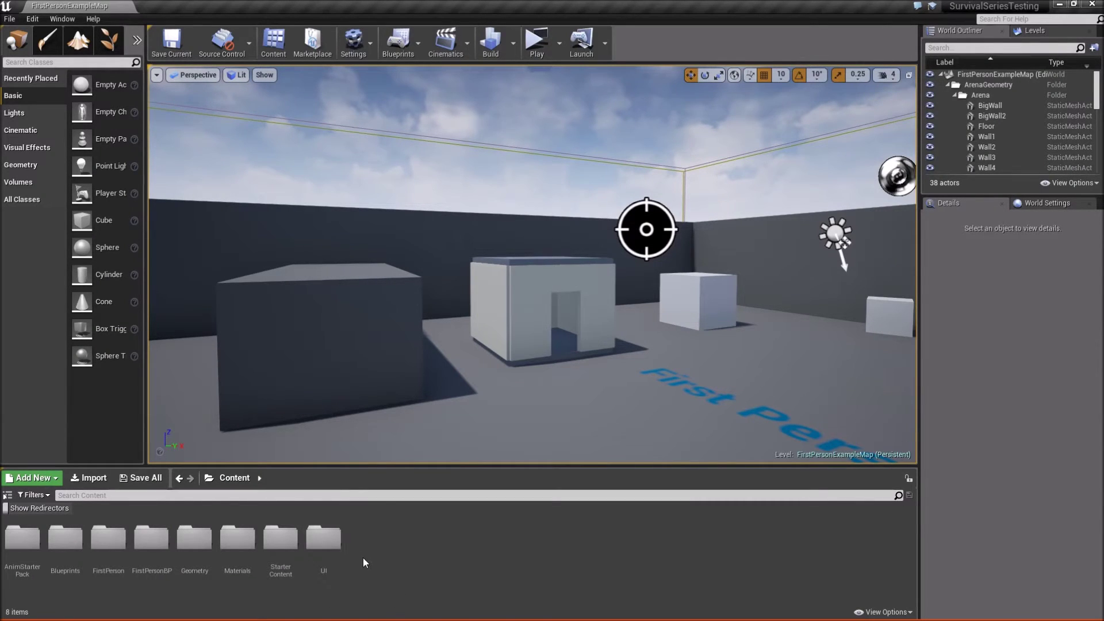
Create a new folder named Materials inside the UI folder.
double_click(323, 549)
right_click(107, 560)
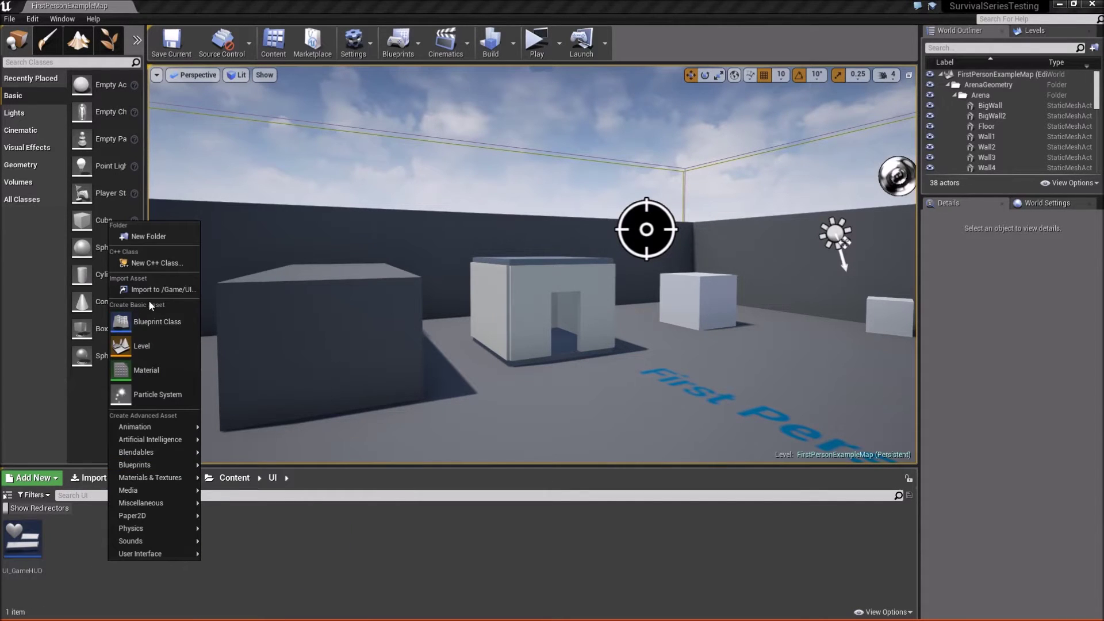
click(149, 236)
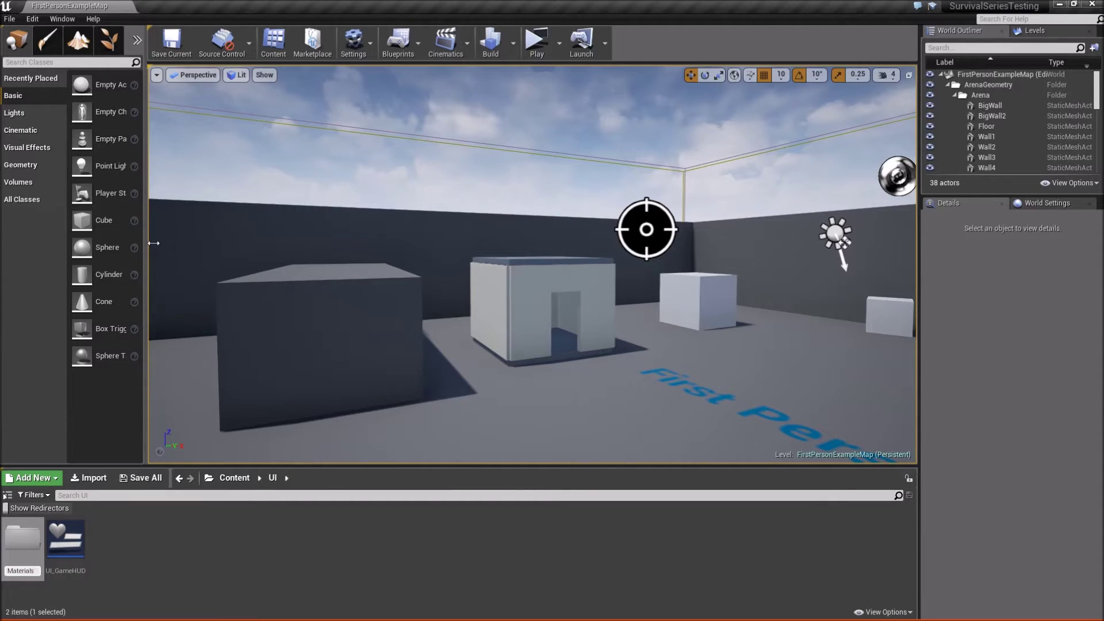
key(Return)
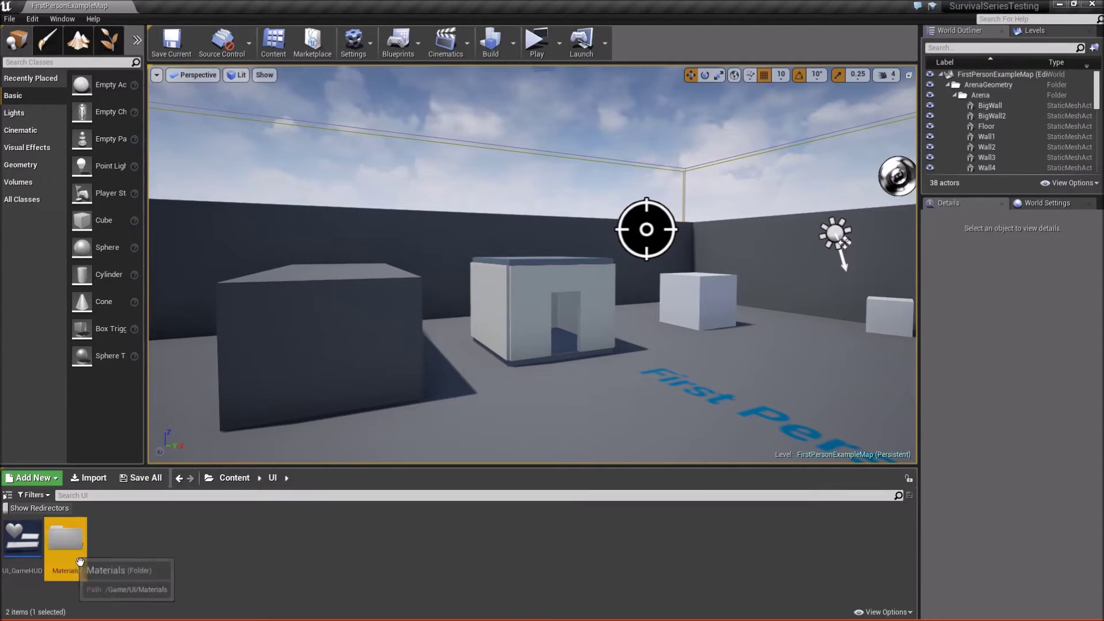
Create a Textures folder inside the Materials folder.
double_click(69, 550)
right_click(71, 555)
click(99, 230)
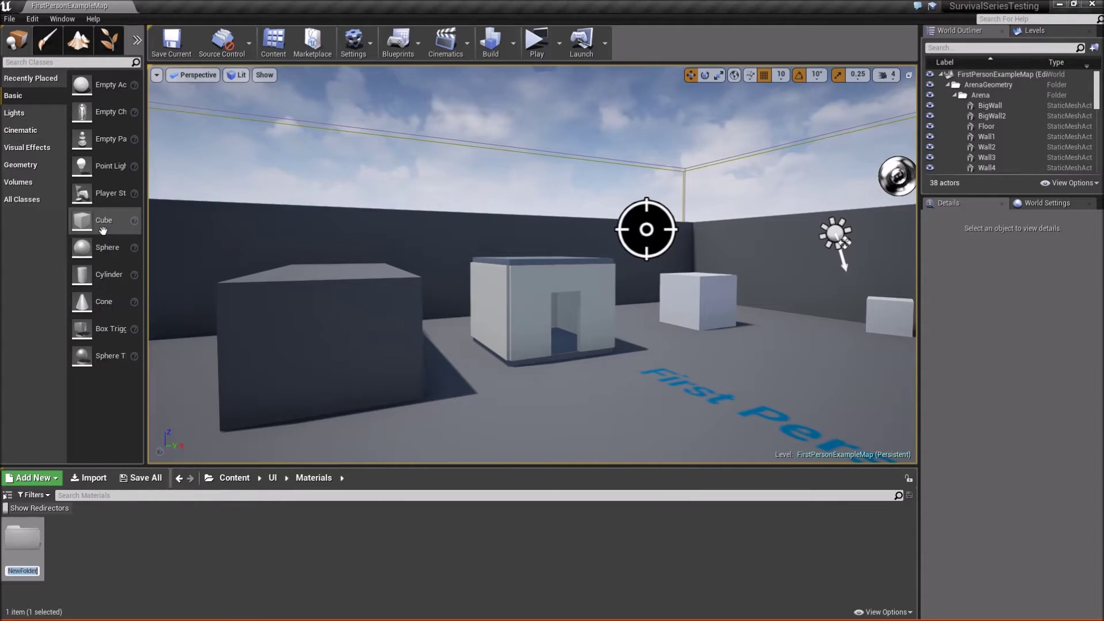
text(Textures)
key(Return)
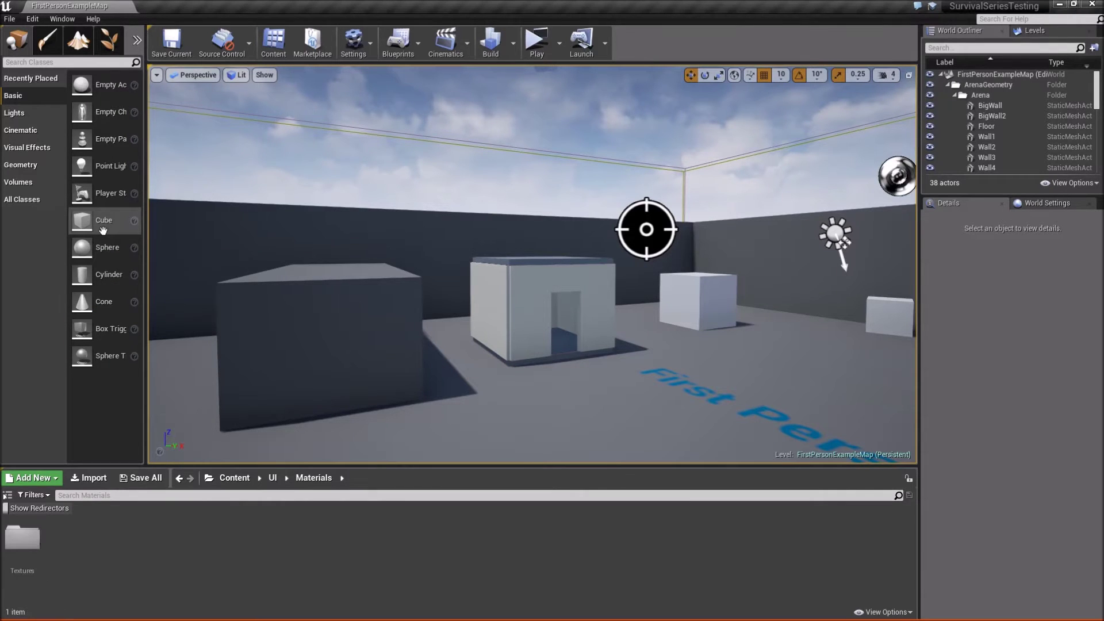
Navigate from Content through UI and Materials into the Textures folder.
click(247, 478)
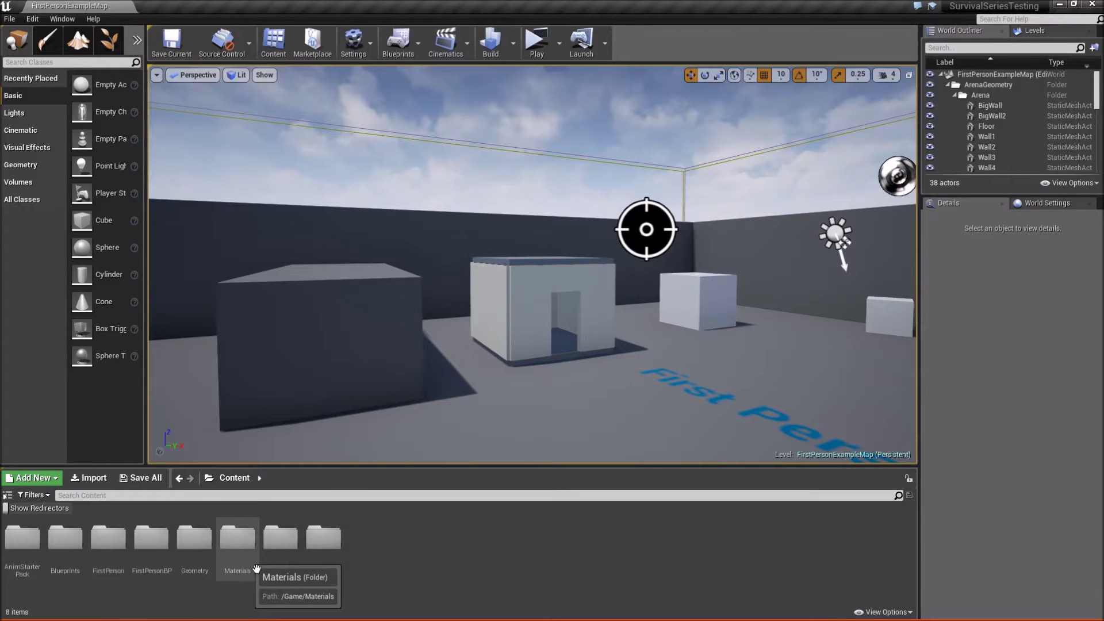
double_click(336, 566)
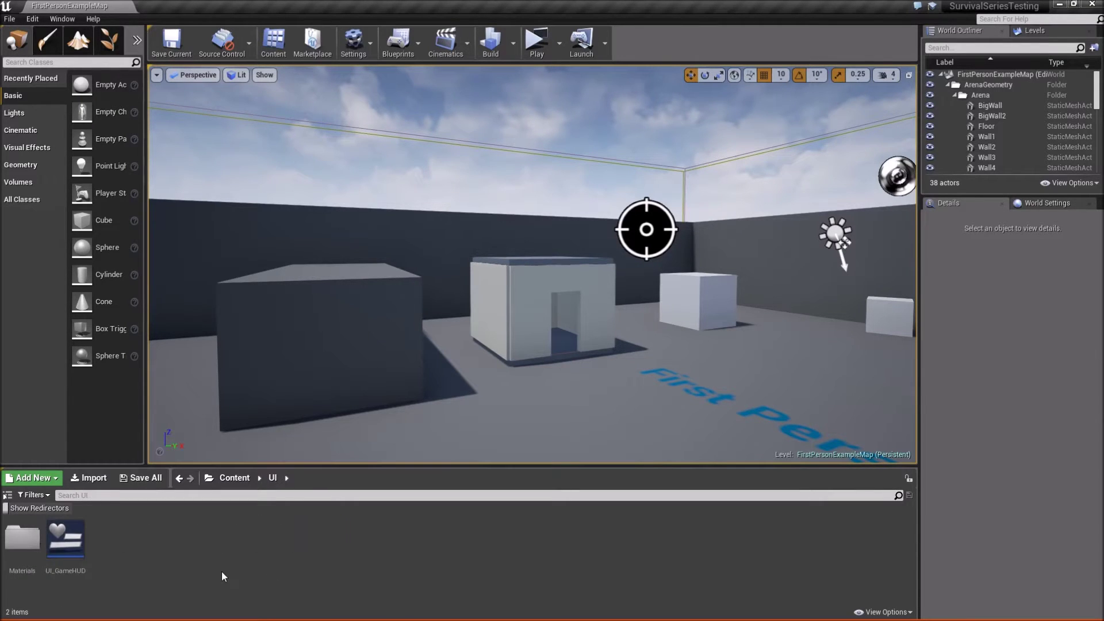
double_click(23, 541)
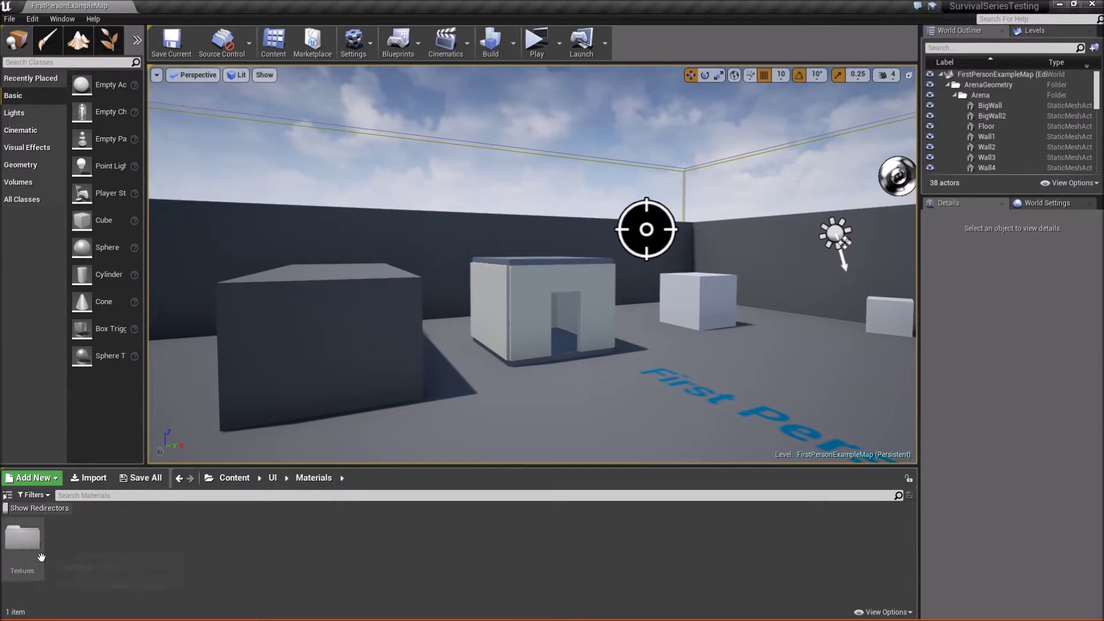
double_click(42, 557)
Start an import into Textures, selecting ChickenLeg, Heart, both gradients, ProgressRing_Empty_New and RingMask.
right_click(109, 554)
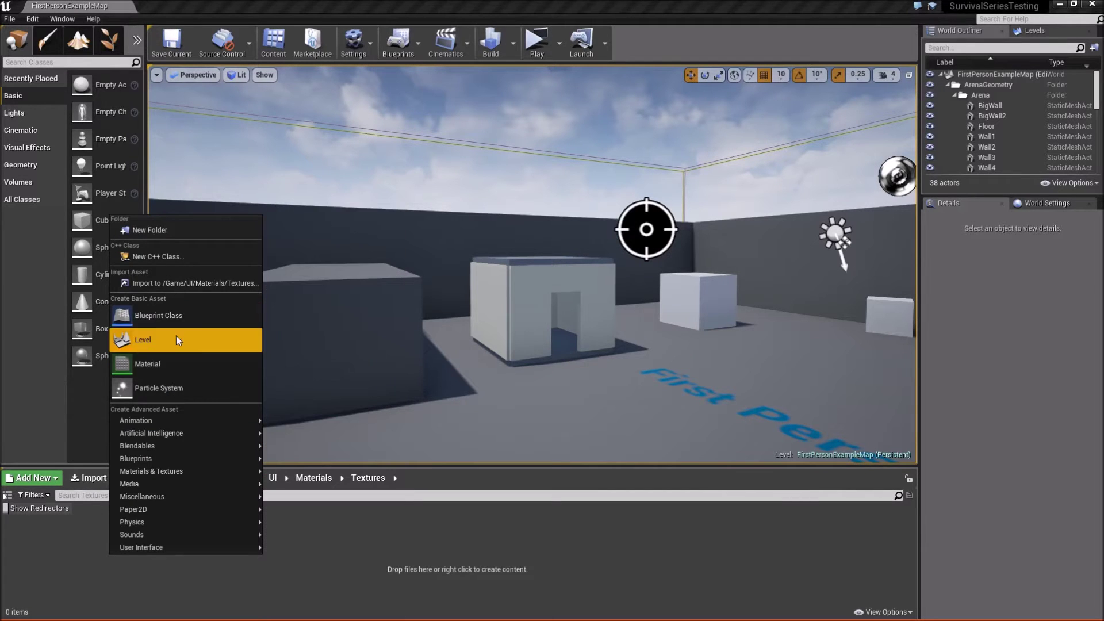
click(169, 282)
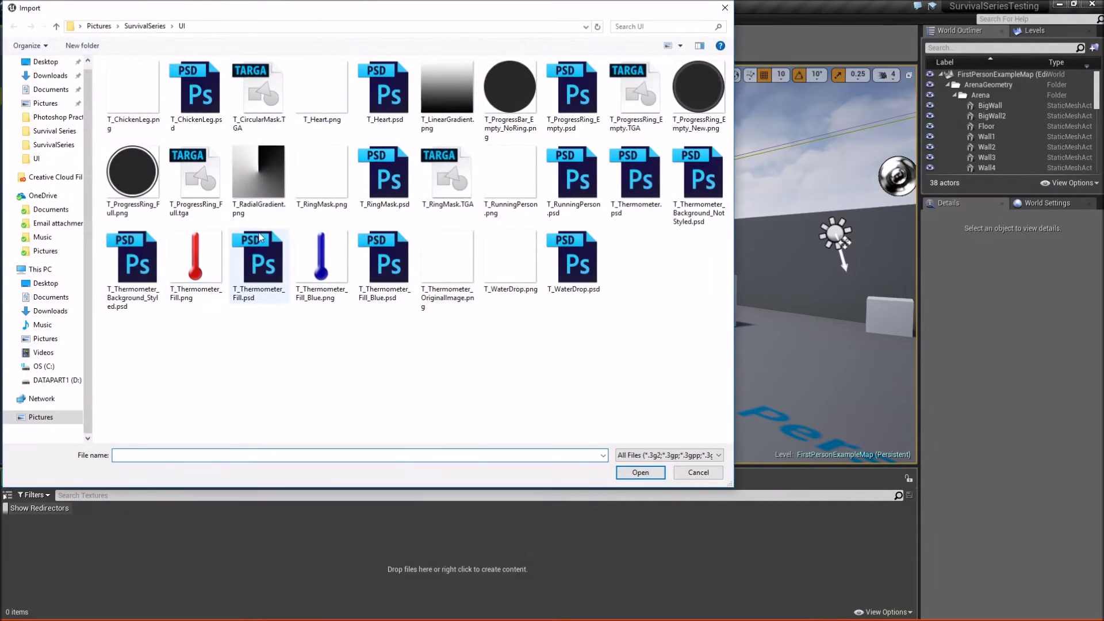
drag(196, 11, 251, 68)
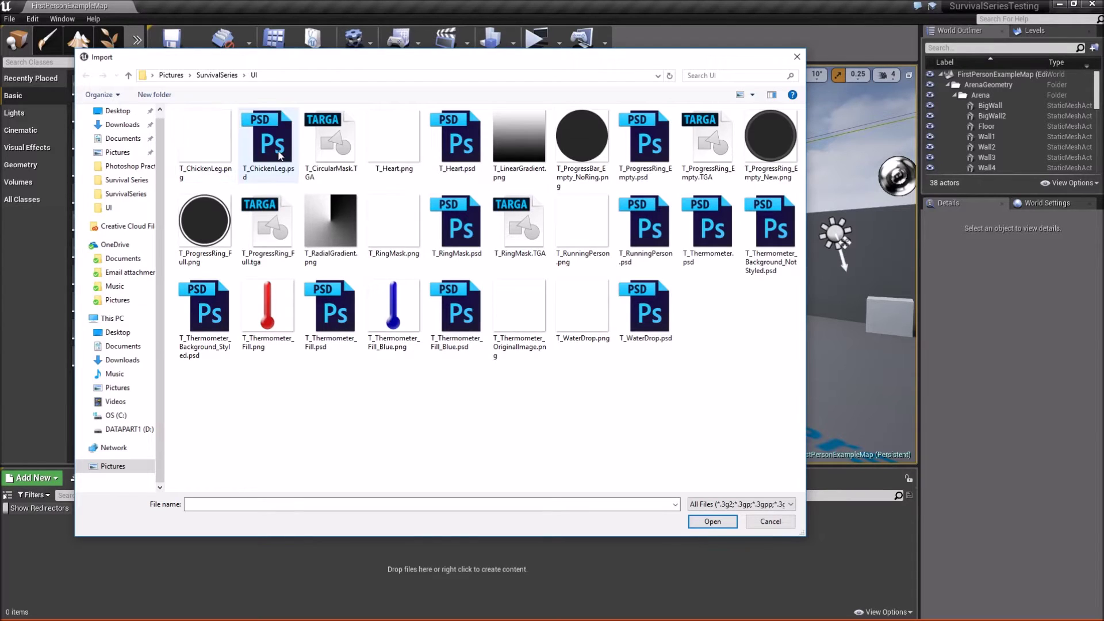
click(197, 151)
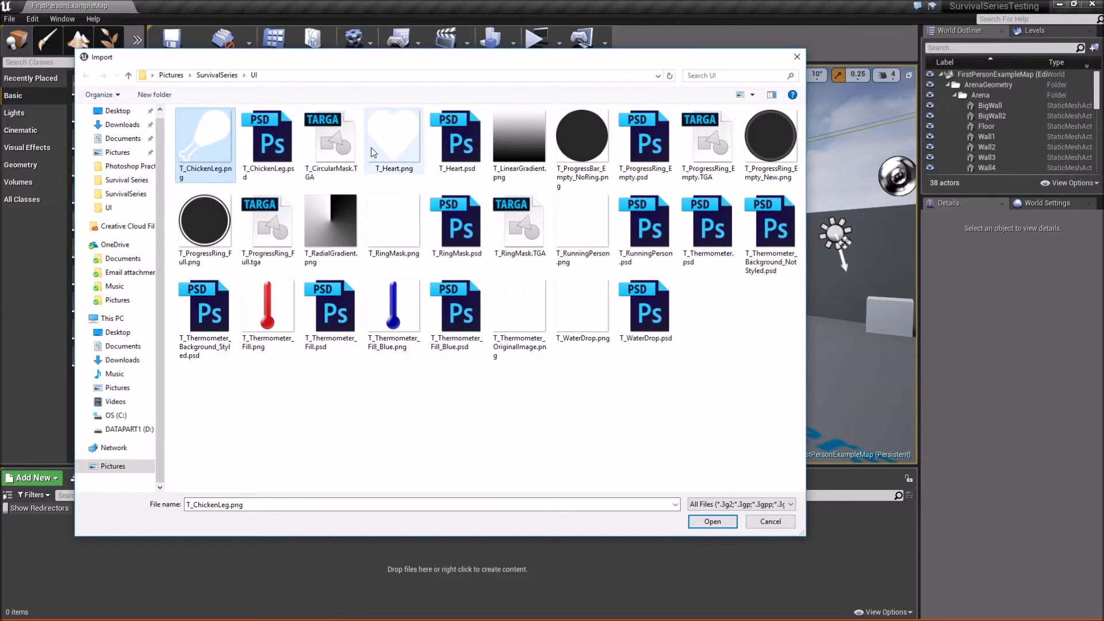
click(268, 144)
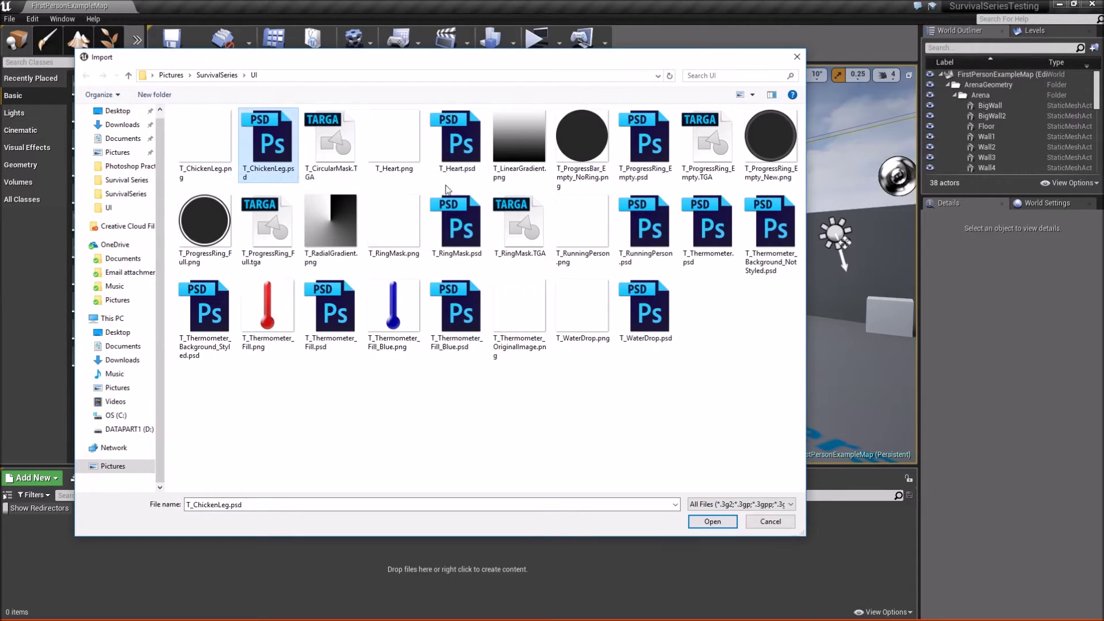
ctrl+click(446, 154)
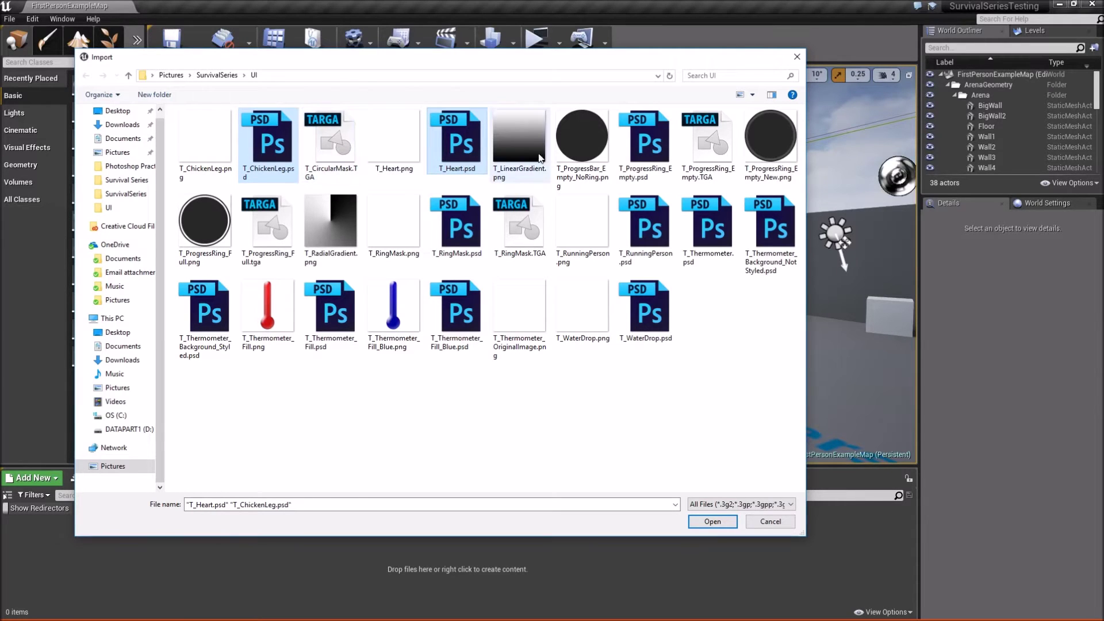
ctrl+click(526, 139)
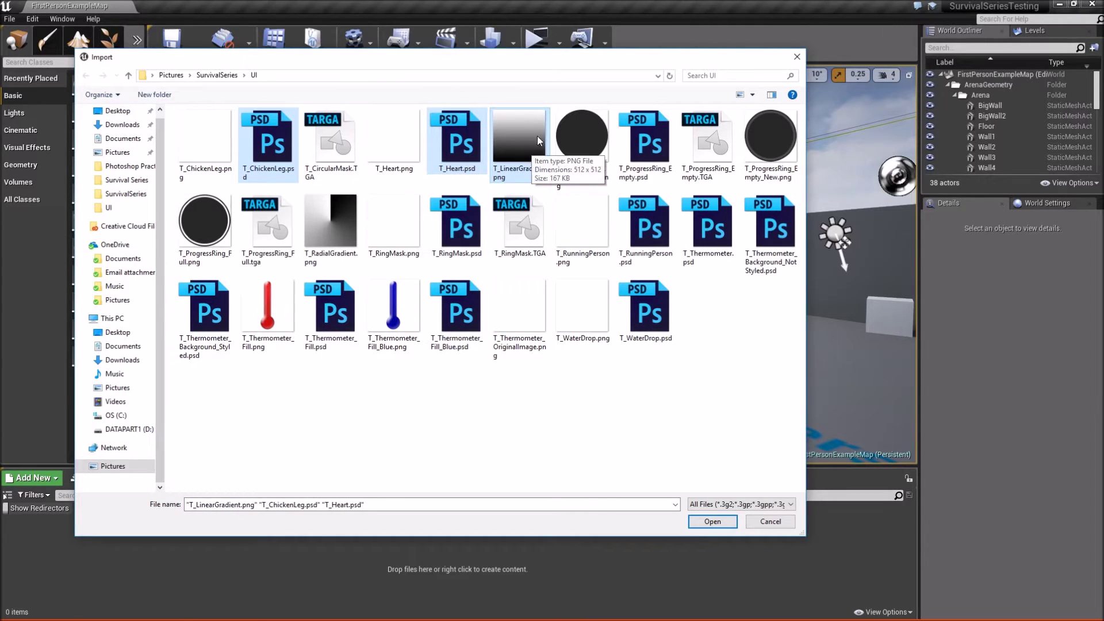
ctrl+click(334, 230)
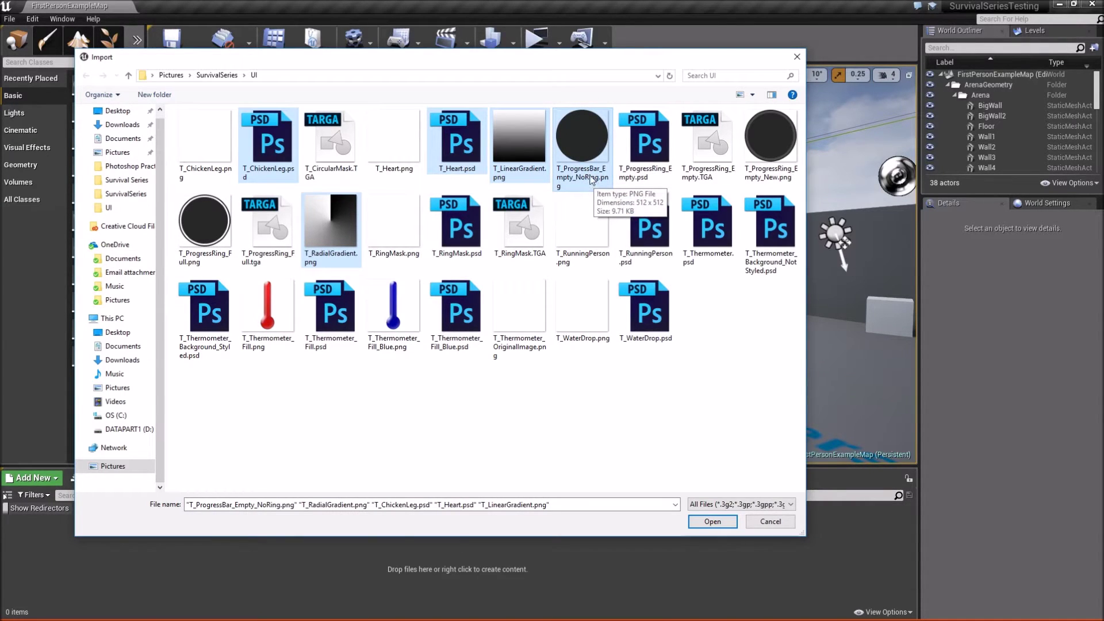
ctrl+click(768, 141)
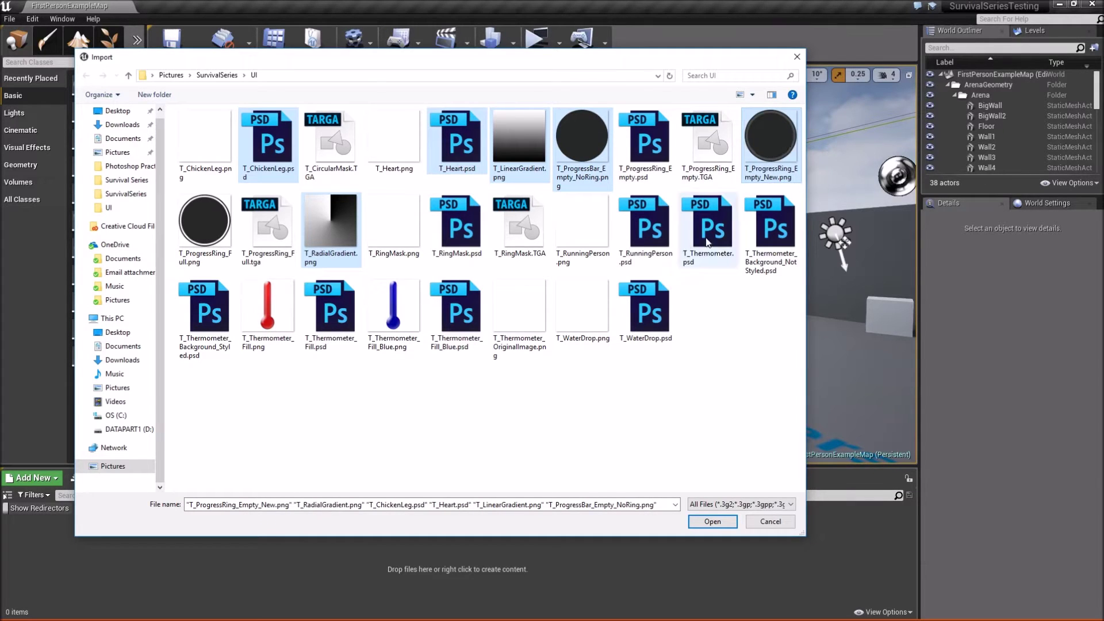
ctrl+click(399, 231)
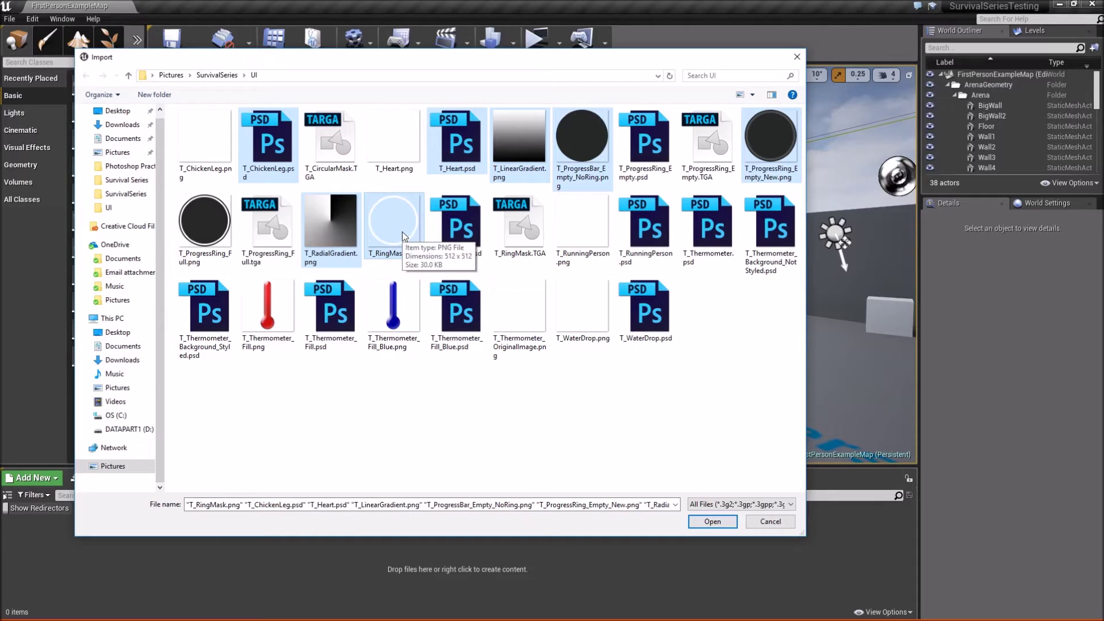
Swap the PSDs for T_ChickenLeg.png and T_Heart.png, adding RunningPerson, WaterDrop and thermometer textures.
ctrl+click(459, 147)
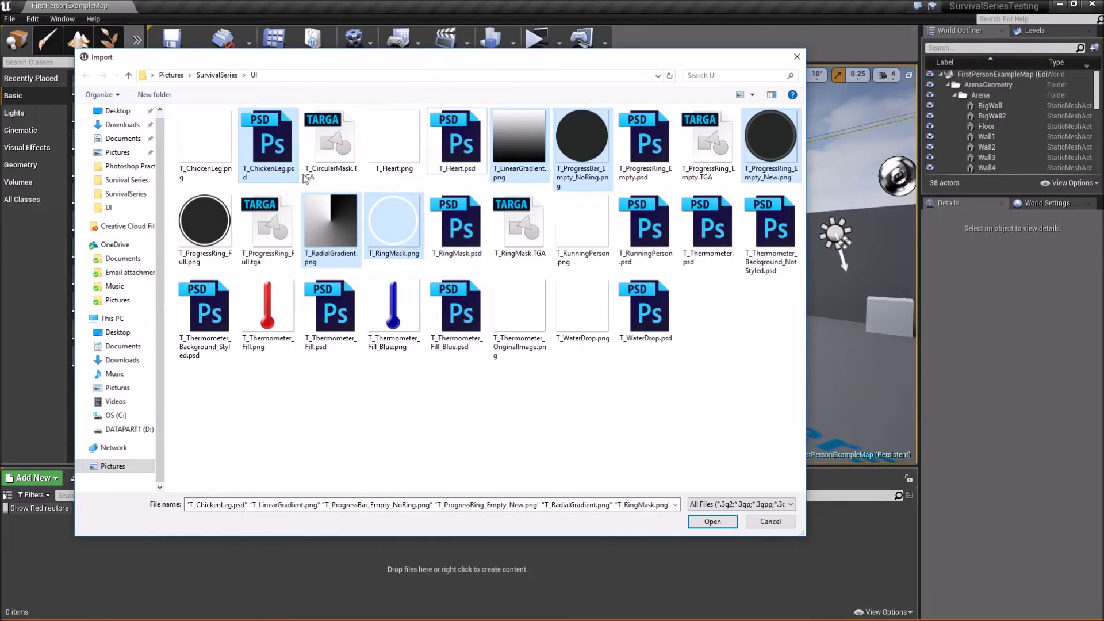
ctrl+click(279, 150)
ctrl+click(200, 145)
ctrl+click(394, 141)
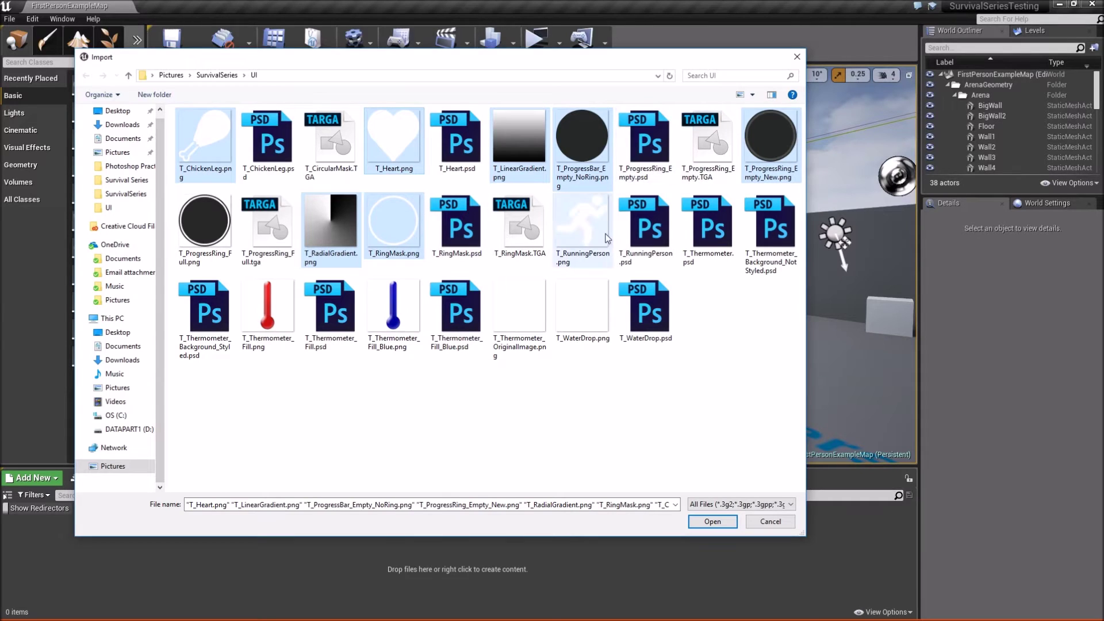
ctrl+click(596, 226)
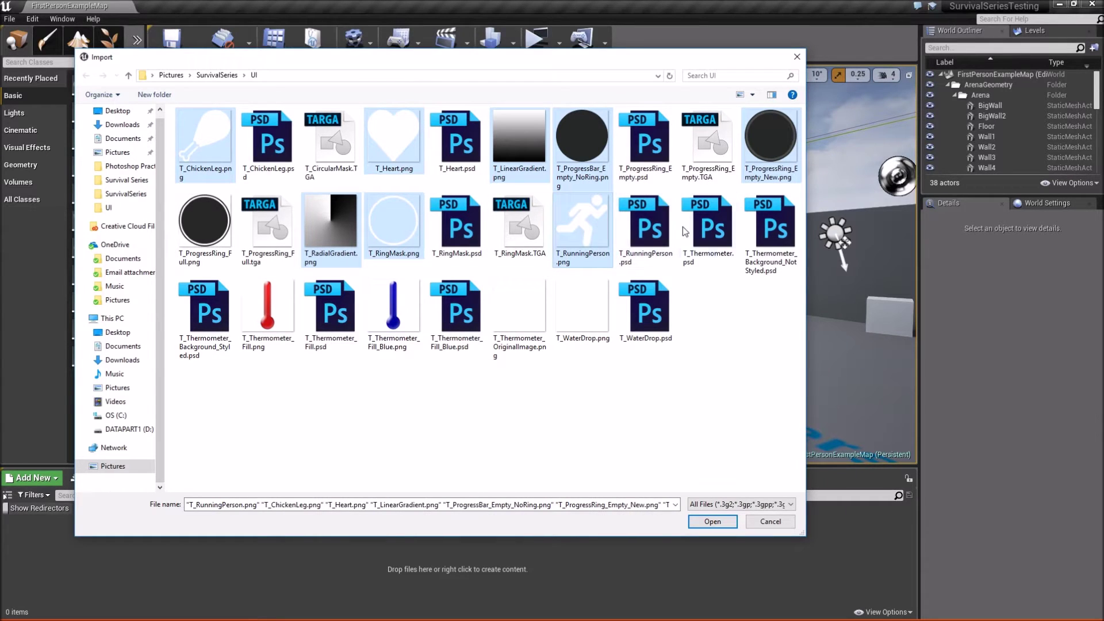
ctrl+click(583, 304)
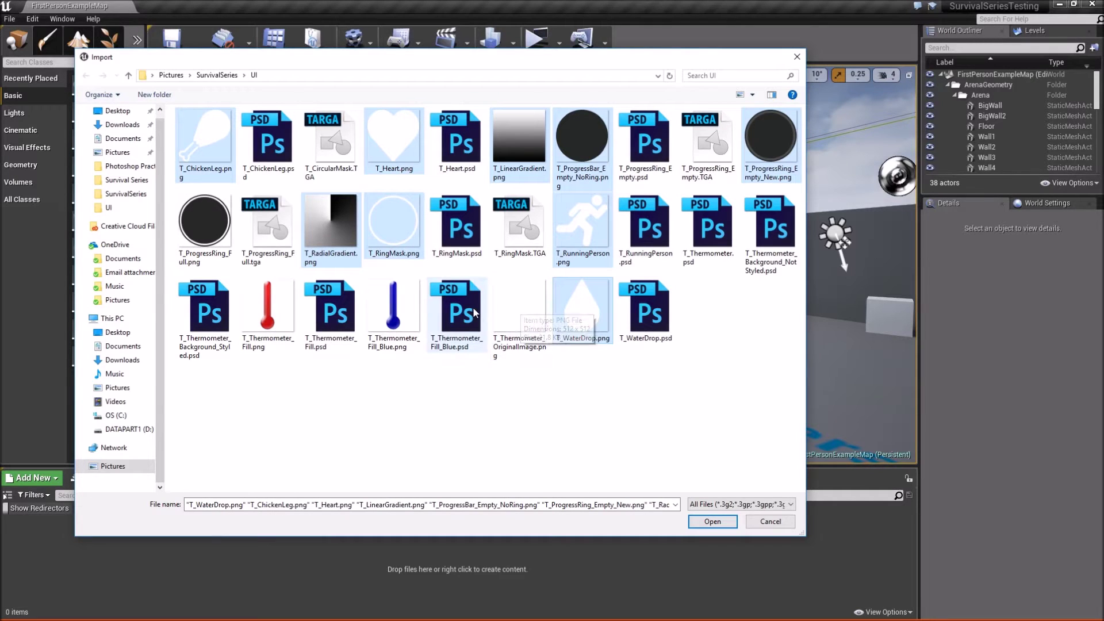
ctrl+click(275, 320)
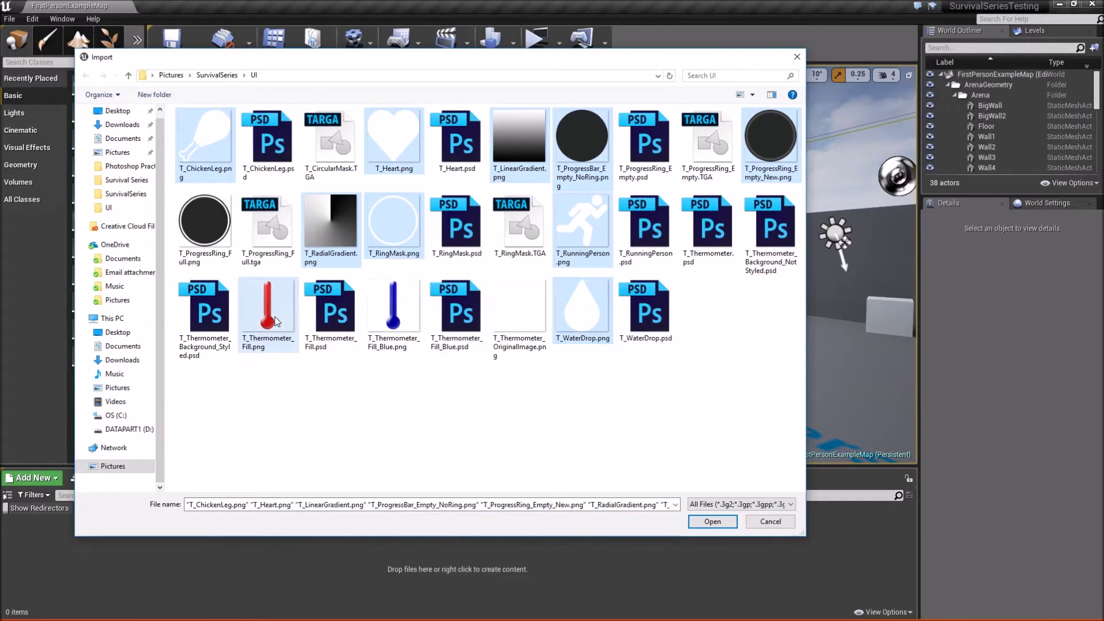
ctrl+click(378, 310)
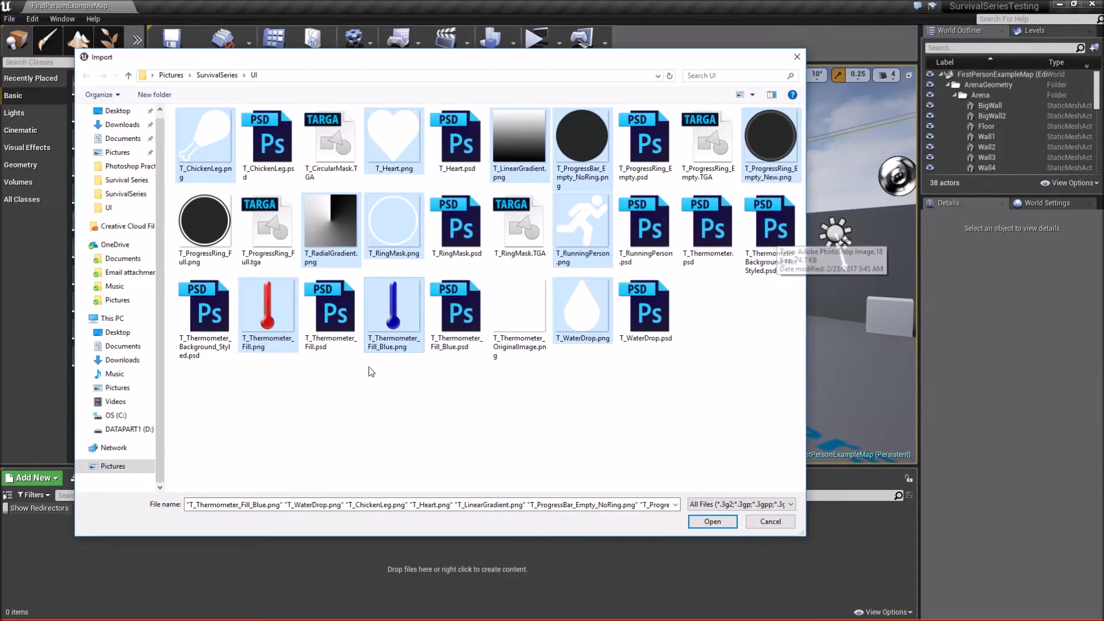
ctrl+click(197, 319)
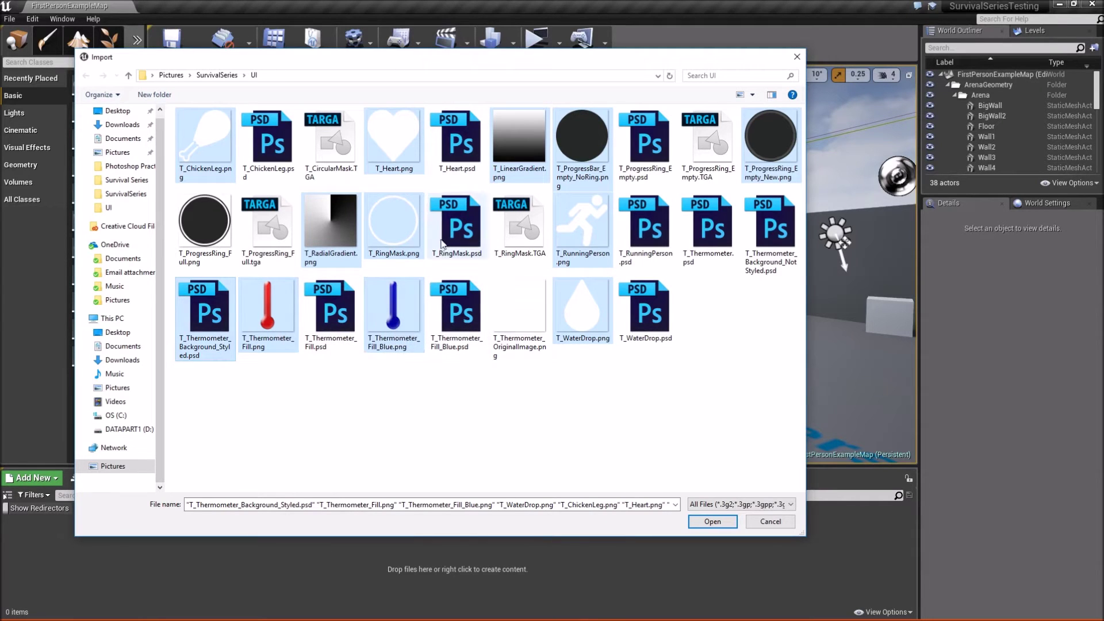
Import the twelve selected textures and save them all.
click(711, 521)
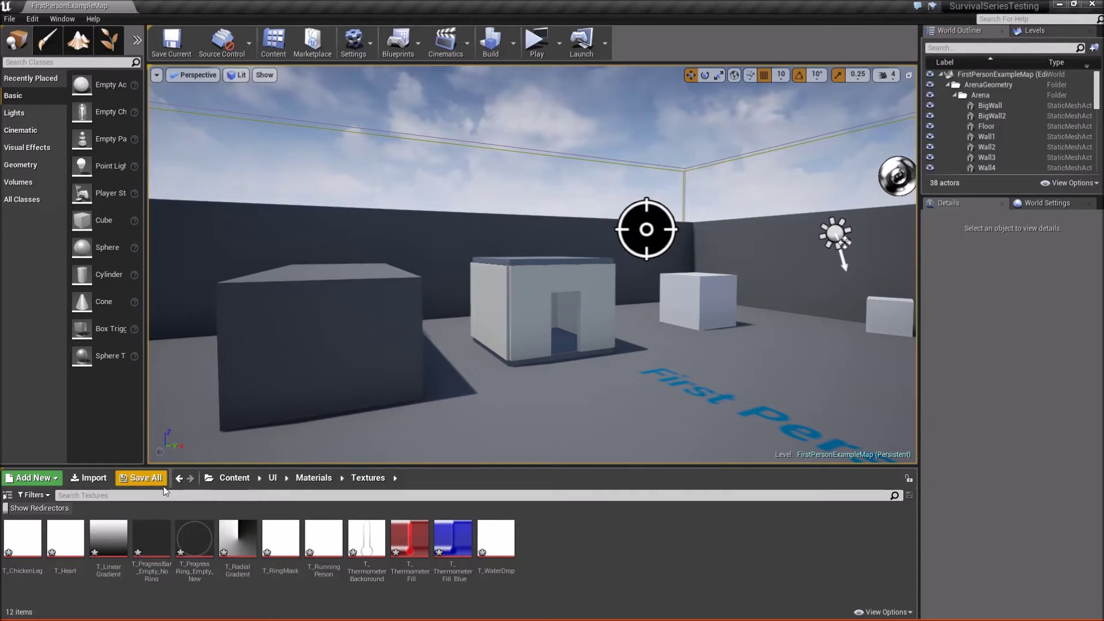
click(141, 477)
click(654, 421)
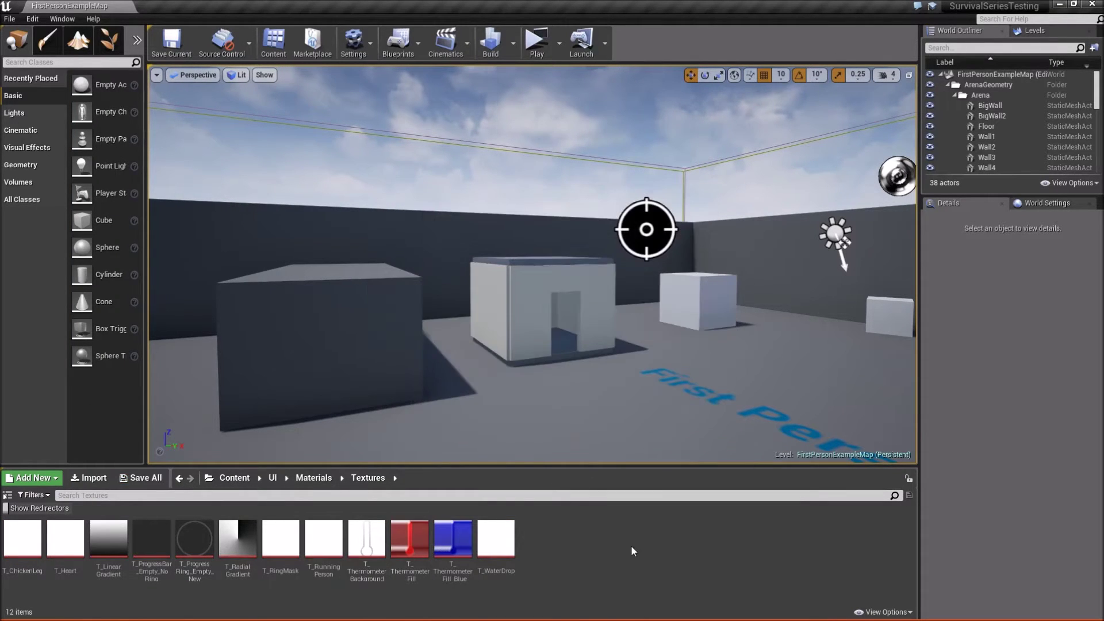
double_click(31, 553)
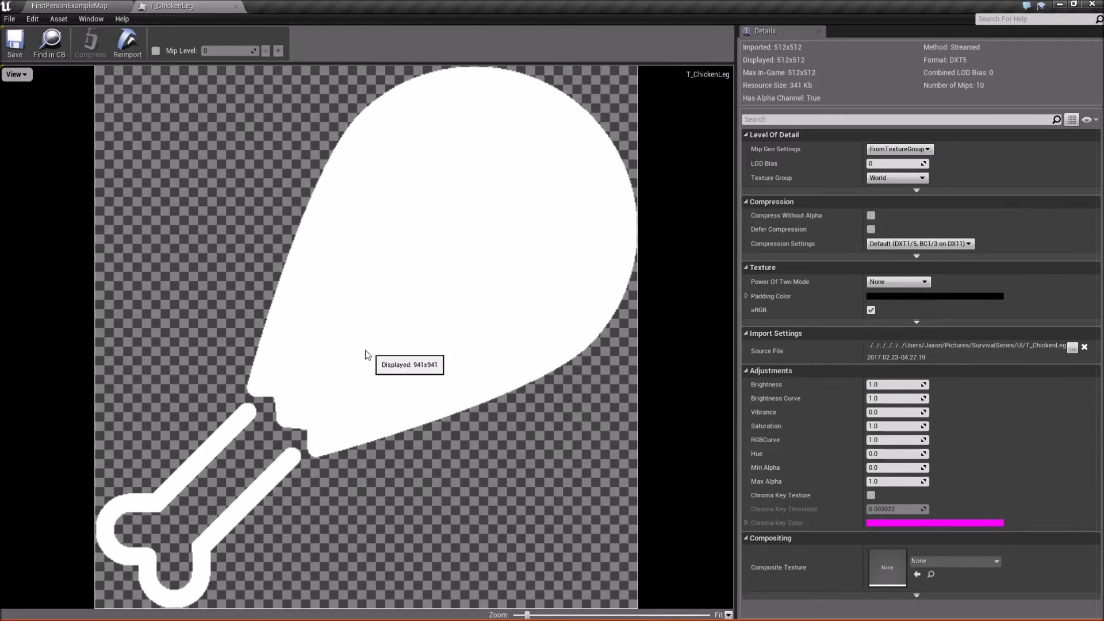
Set T_ChickenLeg's Texture Group to UI.
scroll(368, 345, down, 3)
scroll(374, 333, up, 8)
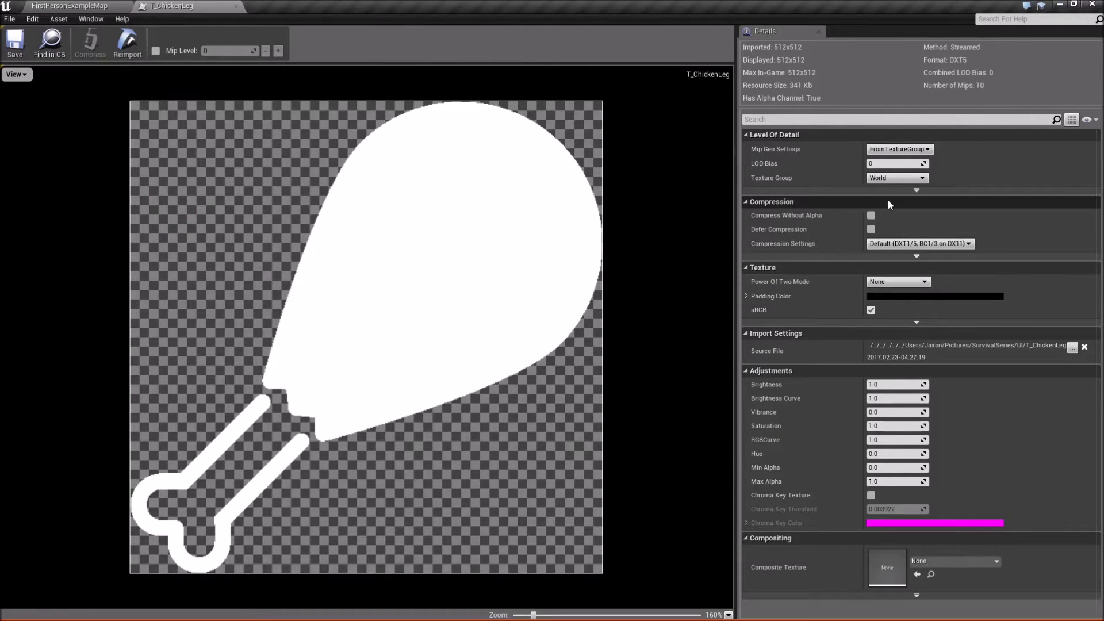
click(883, 178)
click(886, 308)
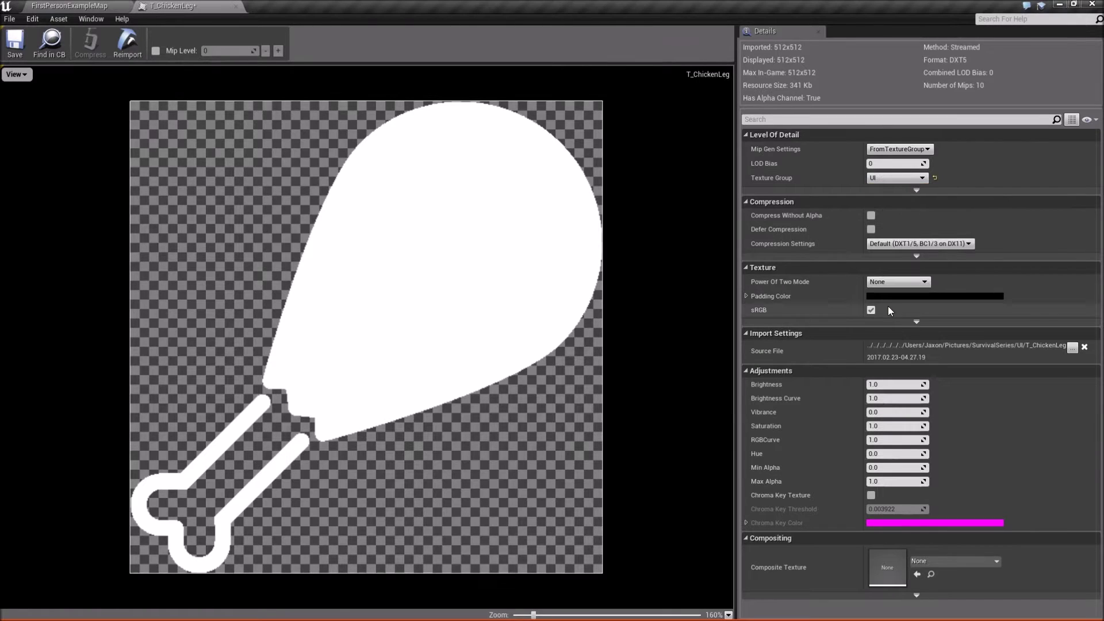
Preview T_ChickenLeg's alpha alone by hiding red, green and blue, then restore blue and green.
click(16, 74)
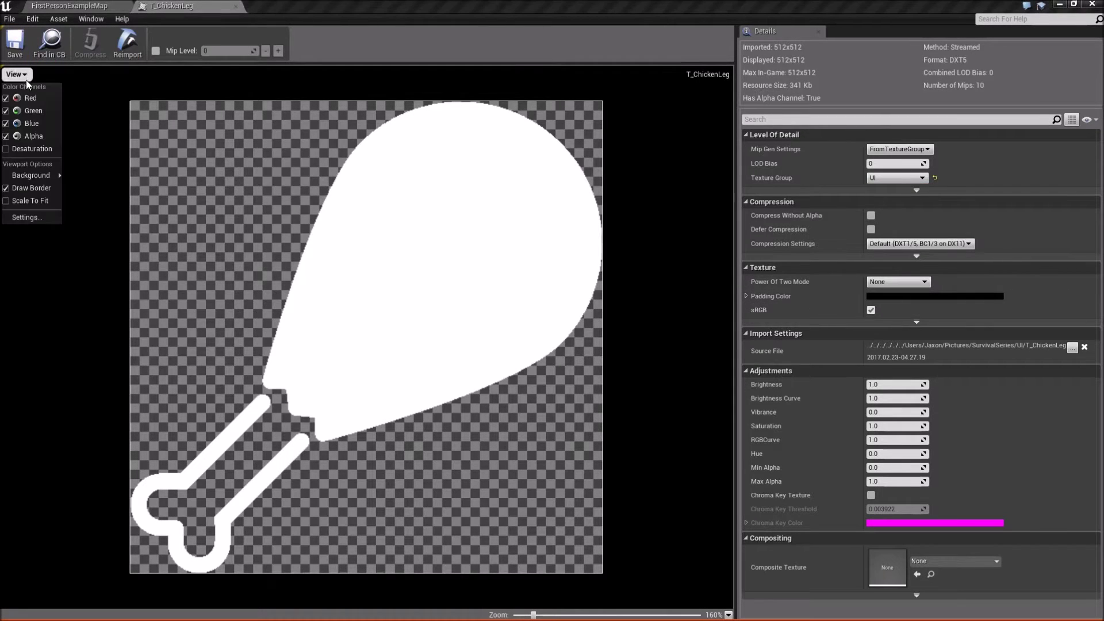
click(6, 97)
click(6, 111)
click(6, 123)
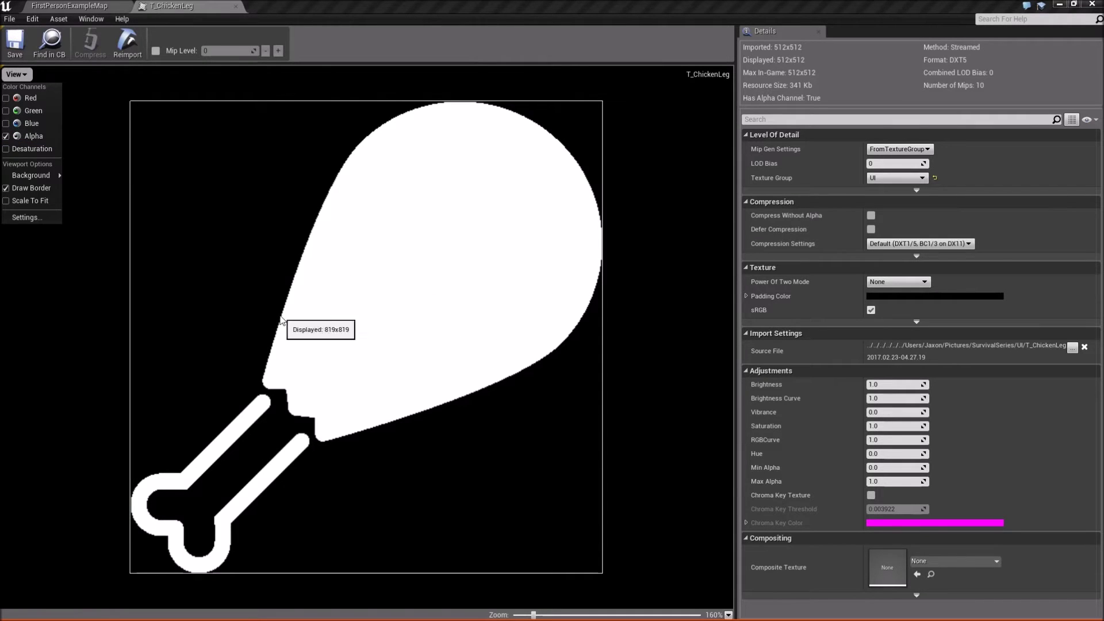
click(6, 123)
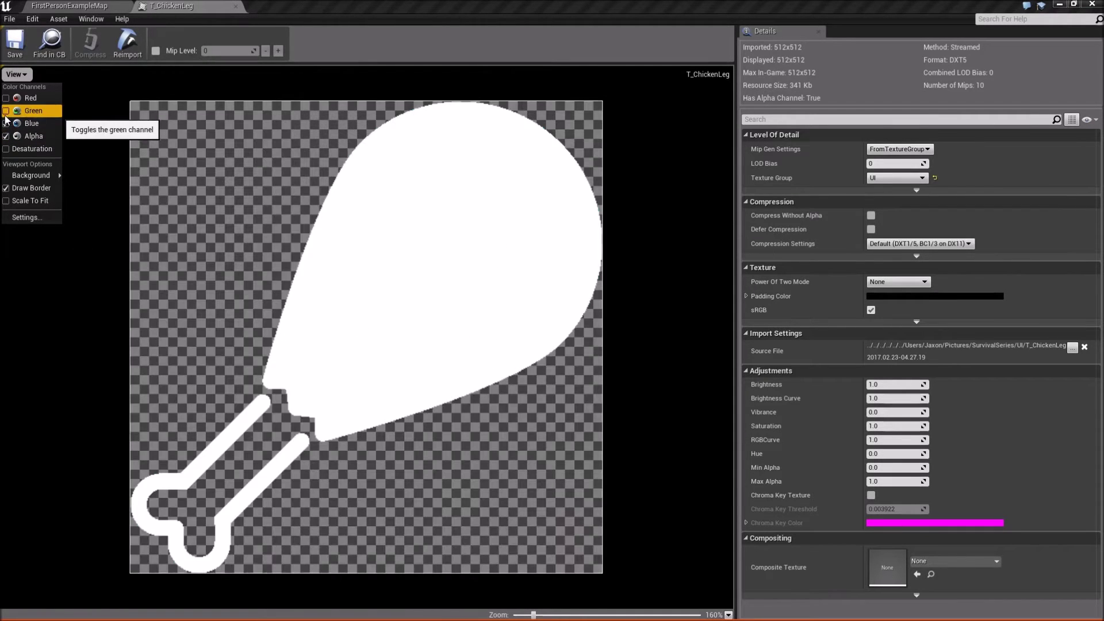
click(6, 111)
Close T_ChickenLeg and set T_Heart's Texture Group to UI.
click(6, 98)
click(236, 5)
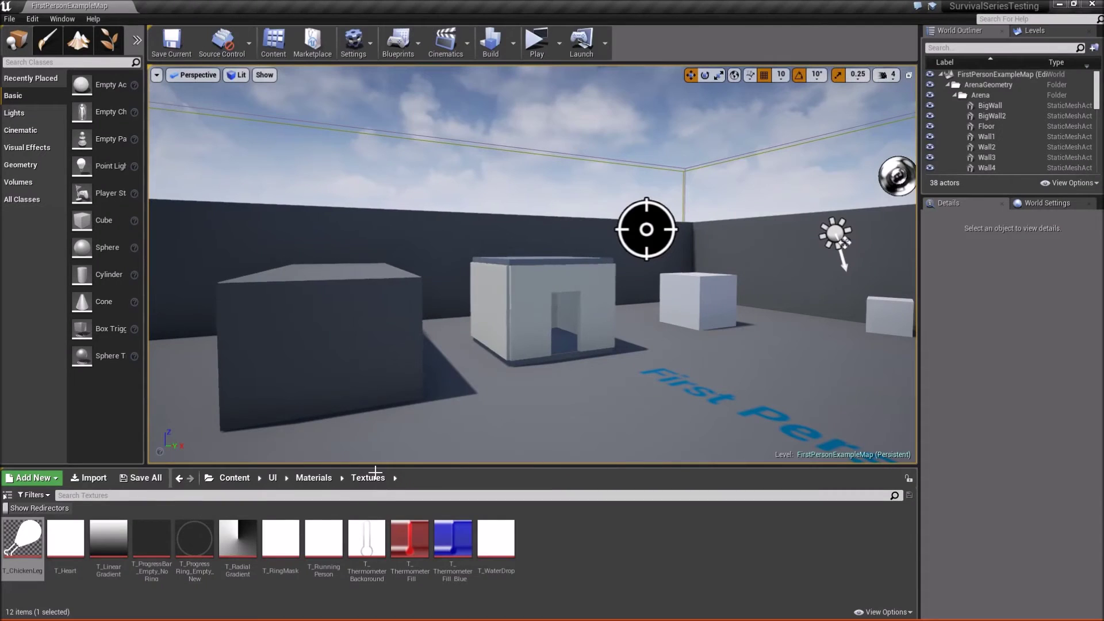
double_click(81, 547)
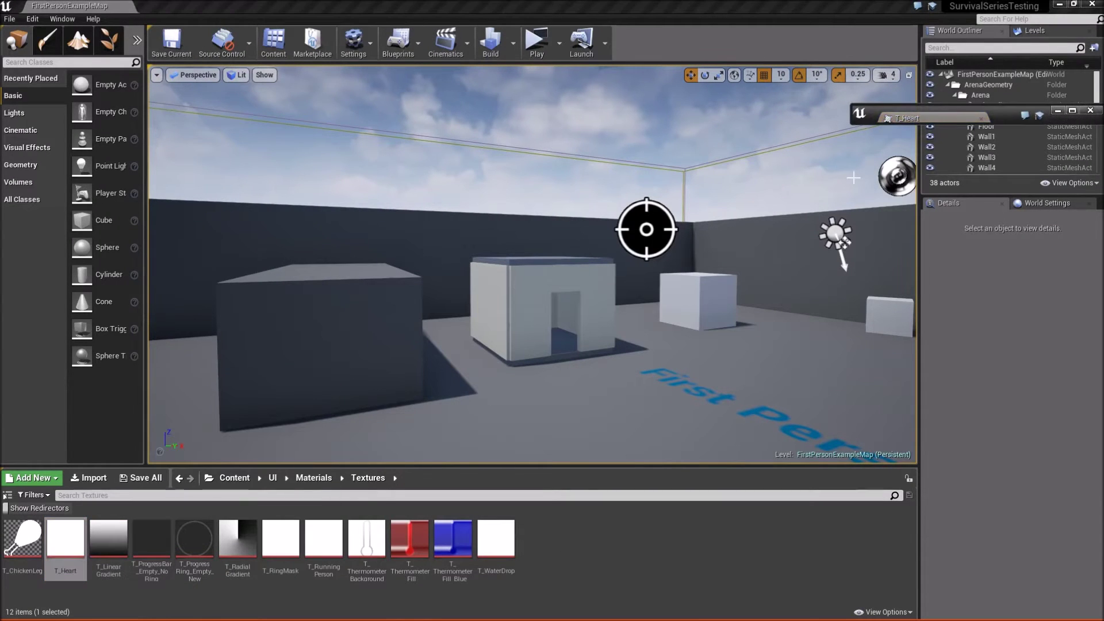
drag(900, 125, 184, 6)
click(88, 7)
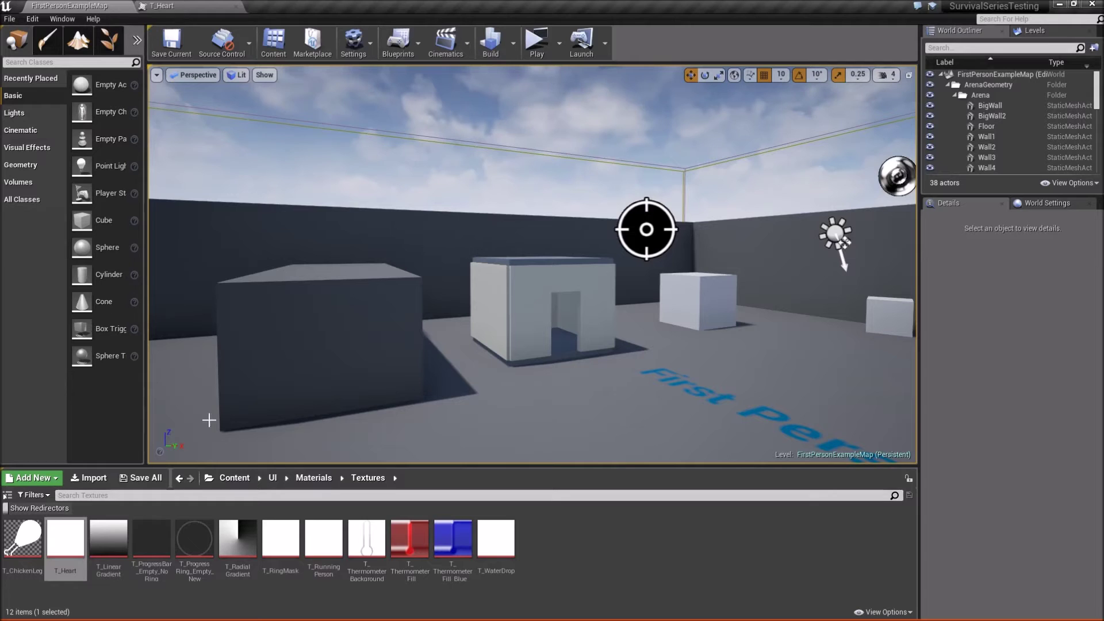
double_click(113, 543)
click(204, 12)
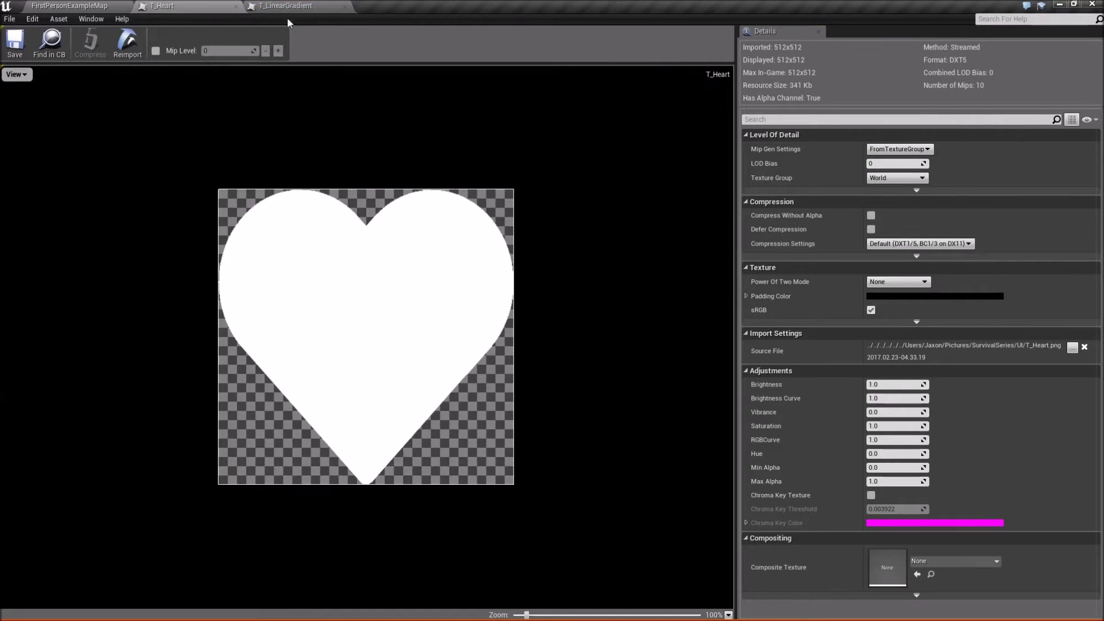
click(344, 6)
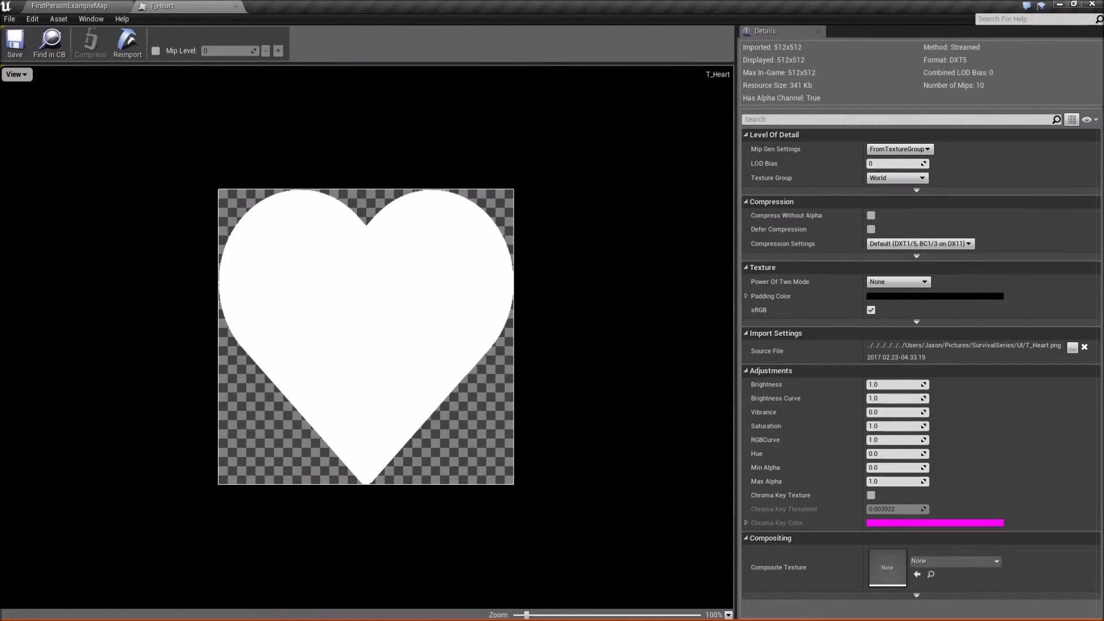
click(897, 178)
click(875, 304)
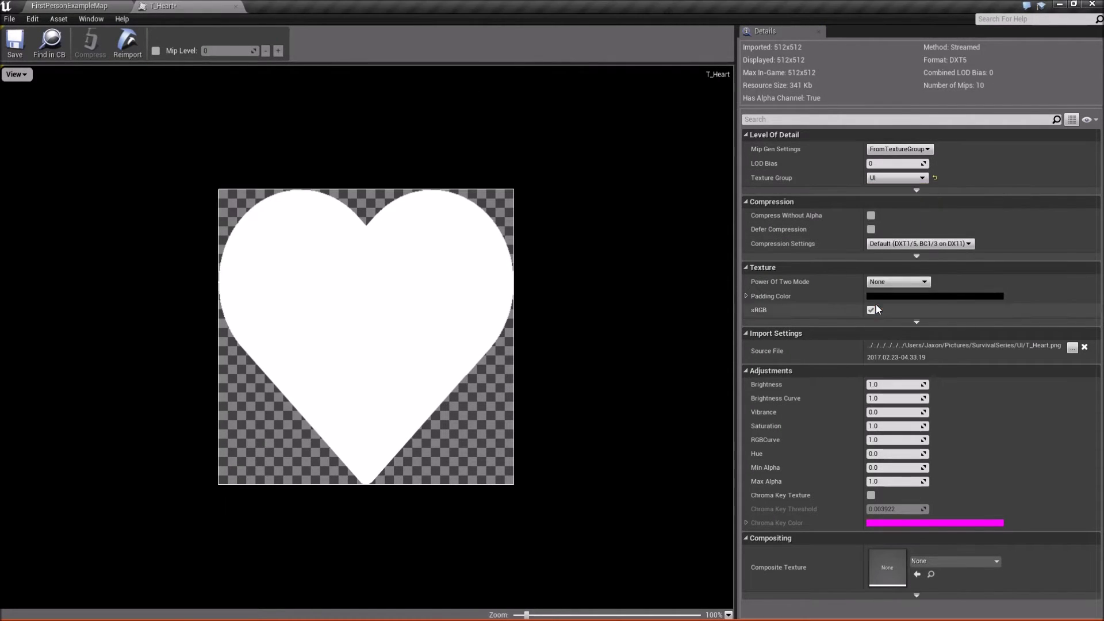
Set T_ProgressBar_Empty_NoRing and T_ProgressRing_Empty_New to the UI texture group.
click(86, 7)
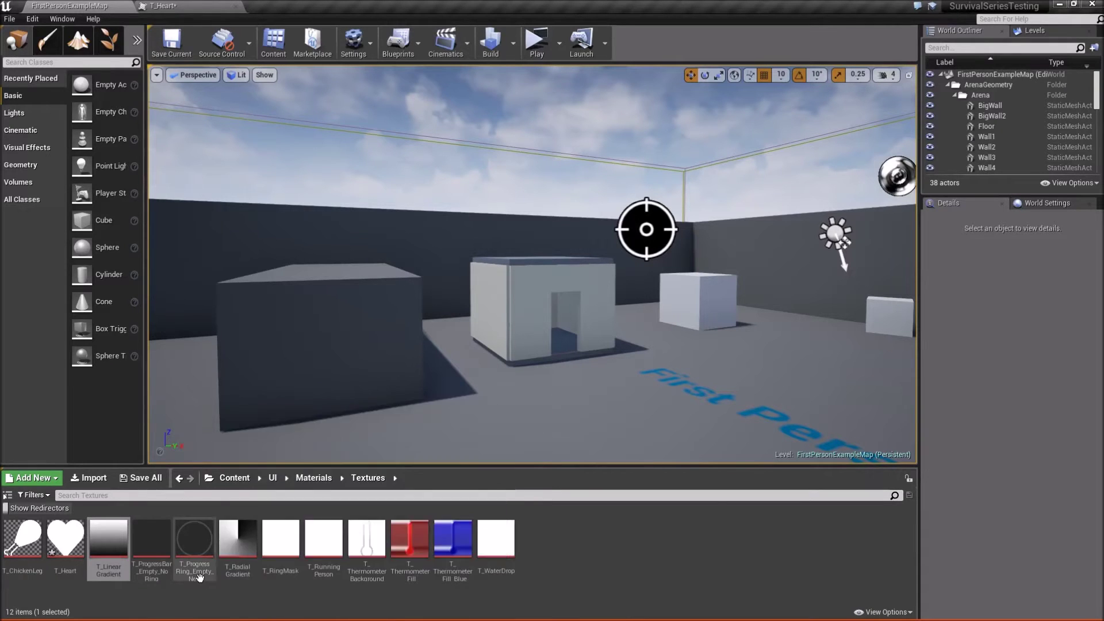
double_click(154, 545)
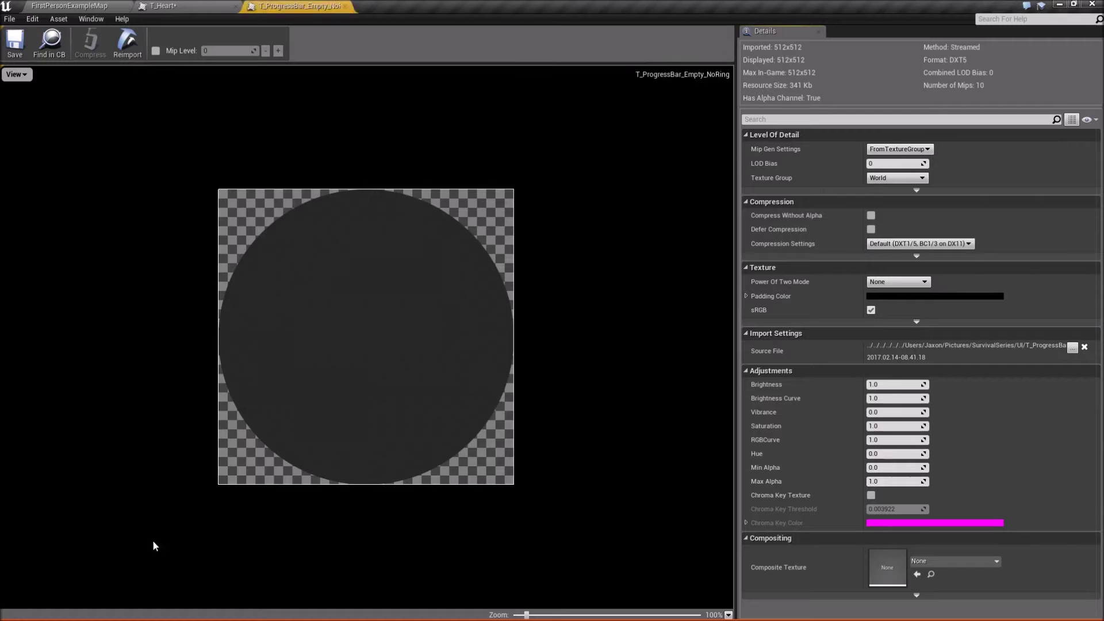
click(896, 177)
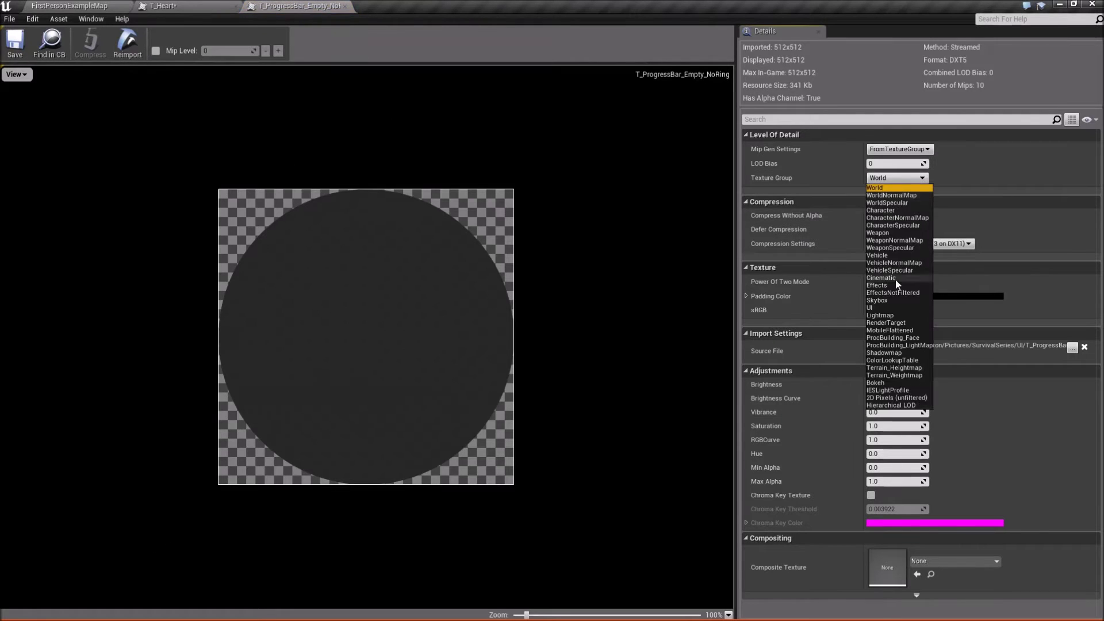
click(885, 310)
click(86, 6)
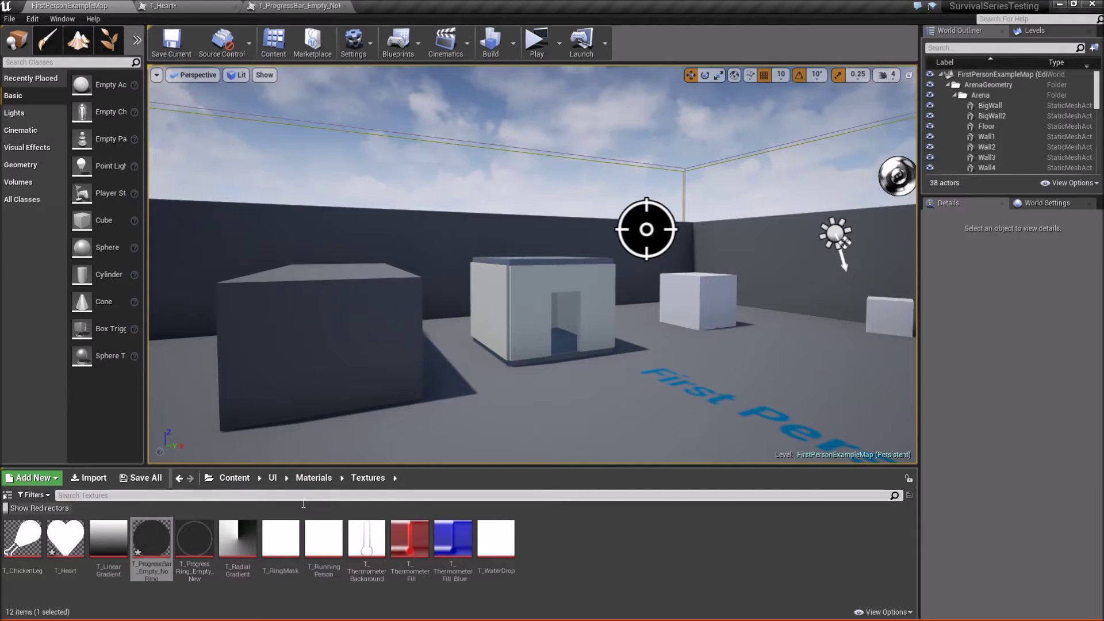
double_click(194, 539)
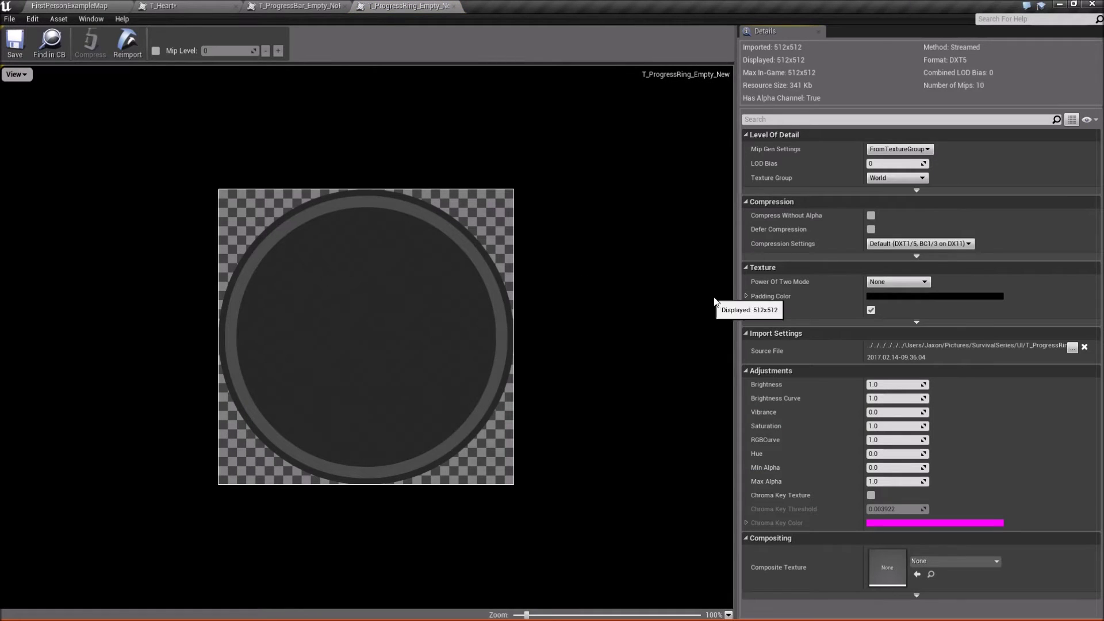
click(890, 178)
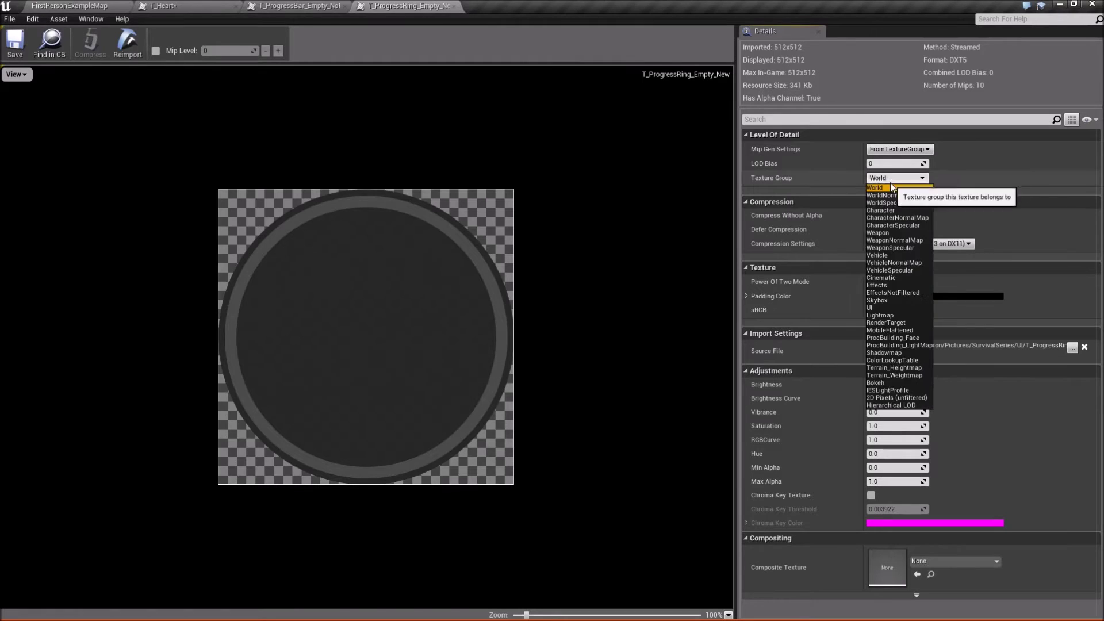
click(875, 308)
click(86, 7)
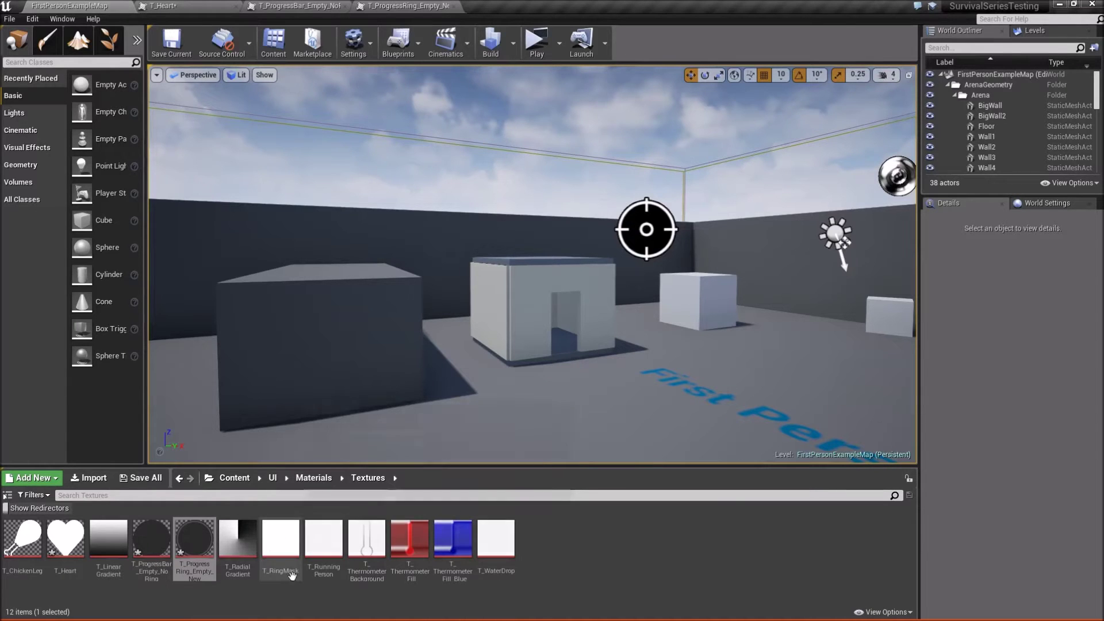
Put T_RingMask in the UI texture group.
double_click(282, 540)
click(884, 178)
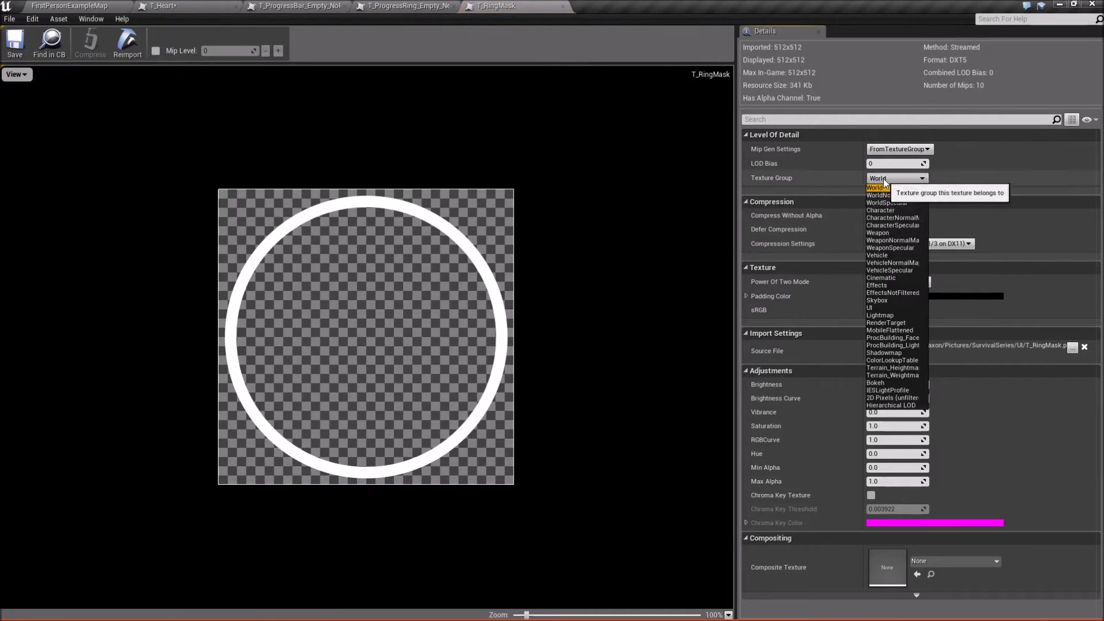
click(874, 308)
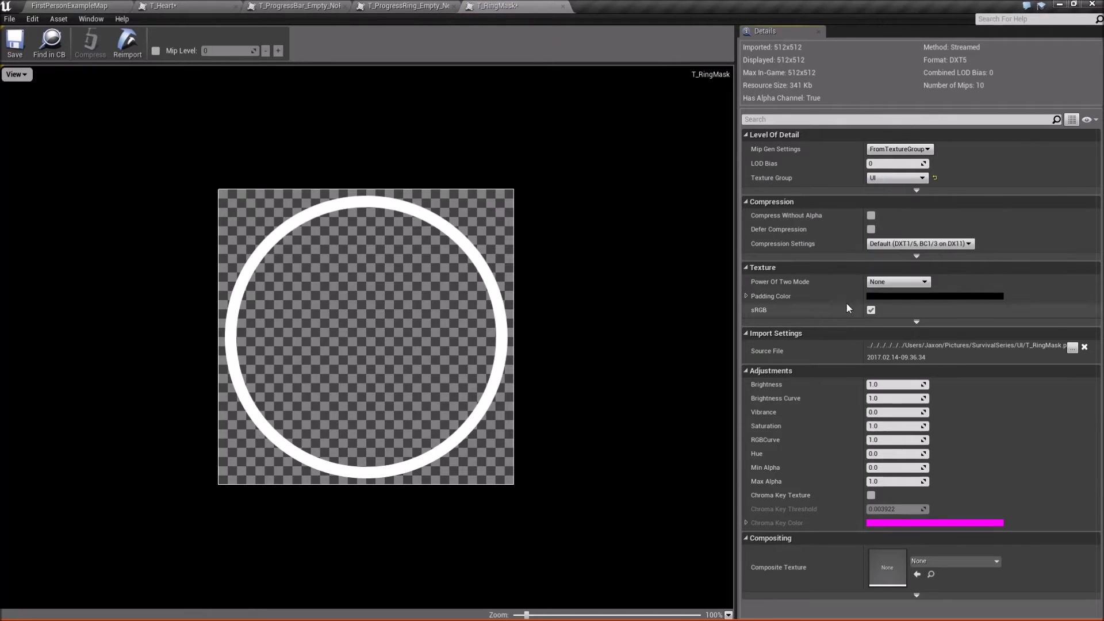
Preview T_RingMask's alpha alone, restore all RGB channels, and save the texture.
click(16, 74)
click(29, 97)
click(32, 110)
click(32, 123)
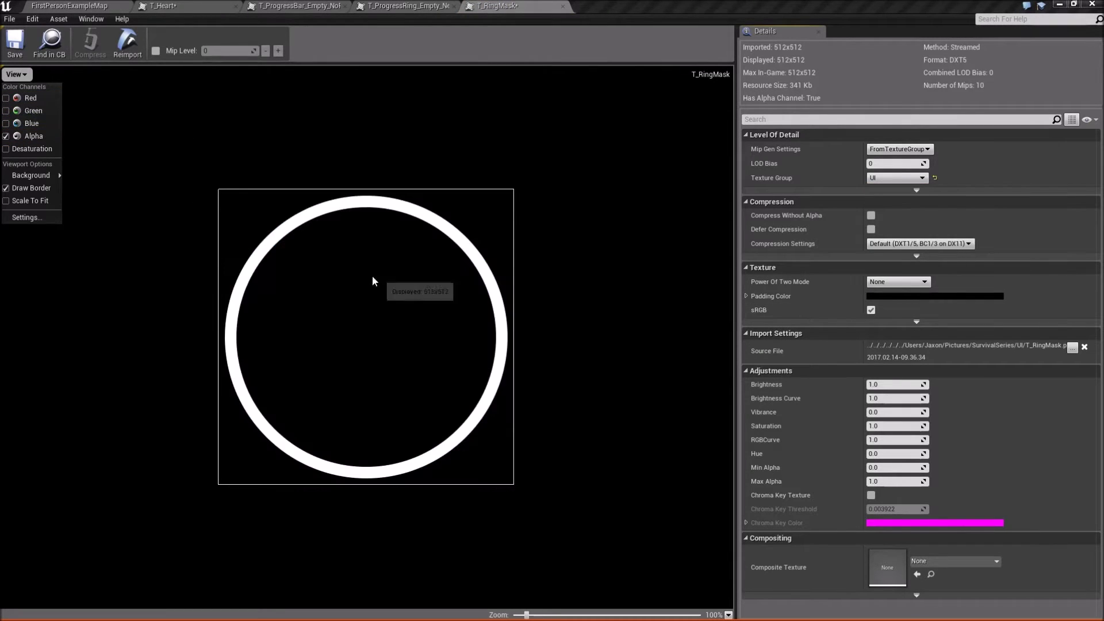
click(7, 122)
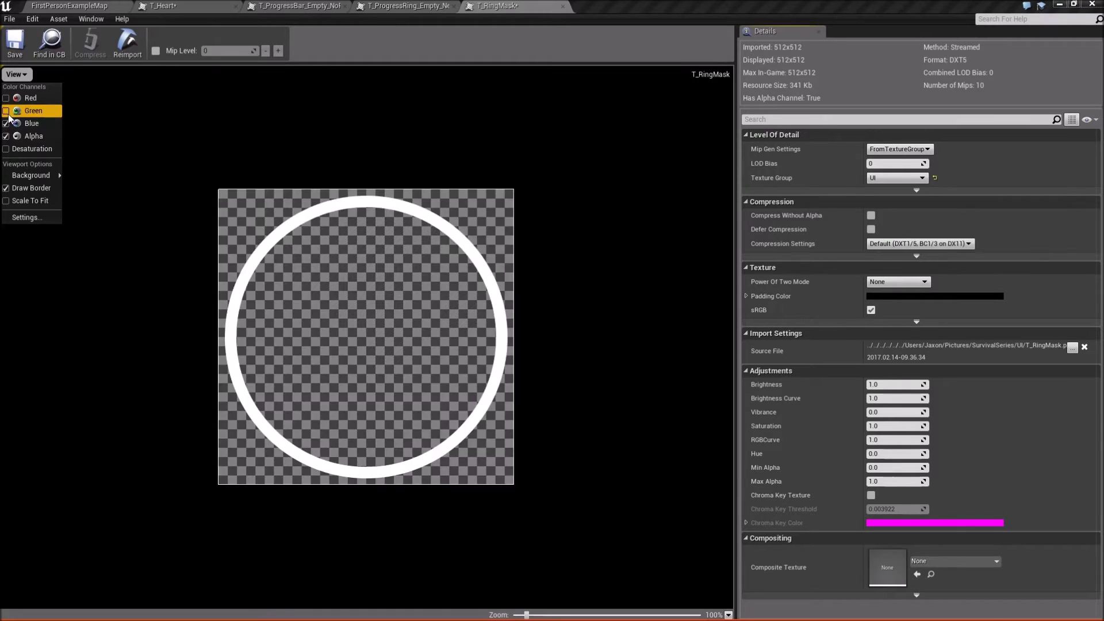
click(6, 110)
click(6, 98)
click(14, 46)
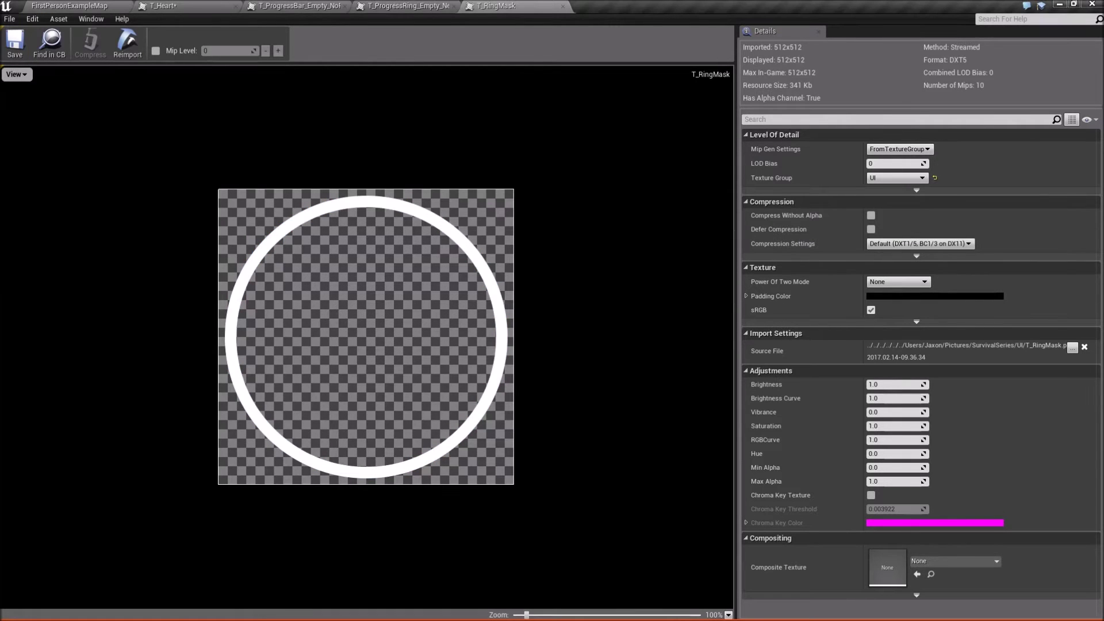
click(68, 7)
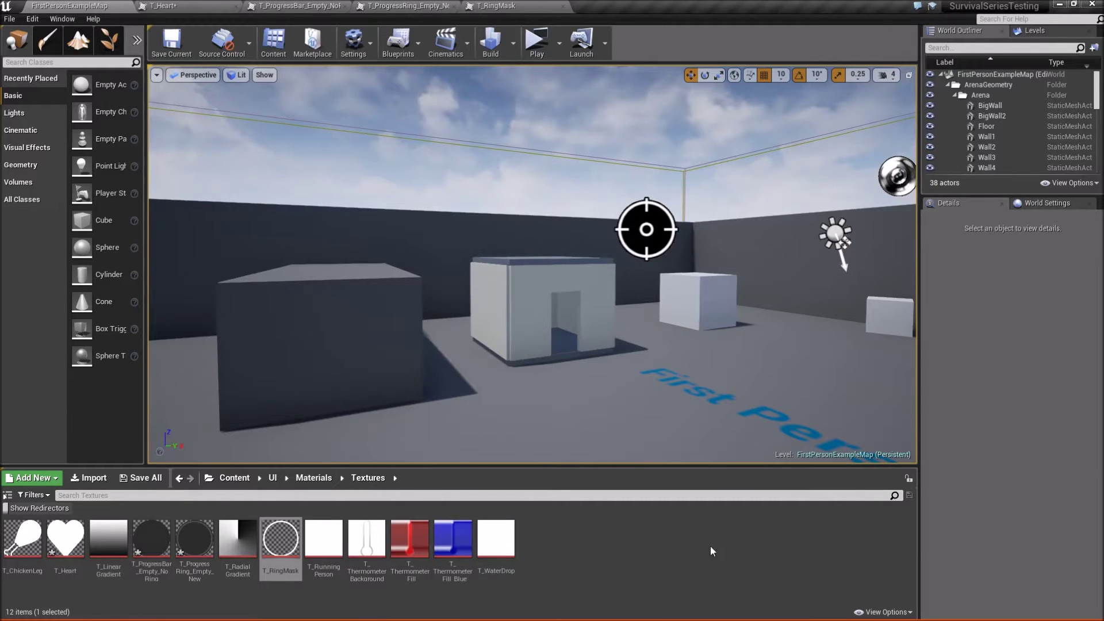
Put T_RunningPerson in the UI texture group.
double_click(332, 545)
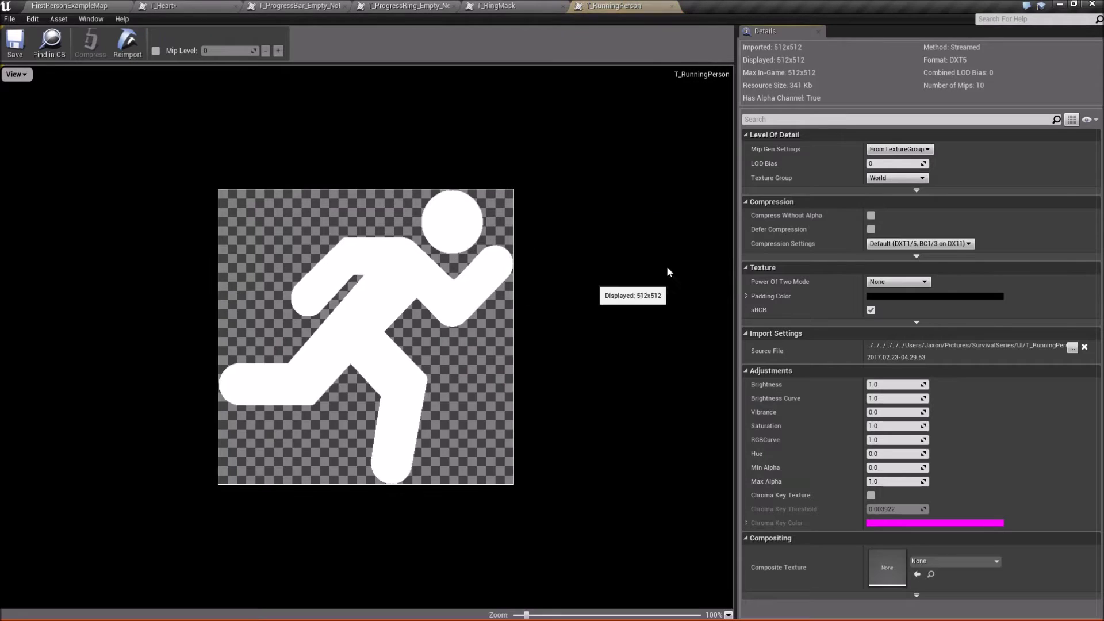
click(896, 177)
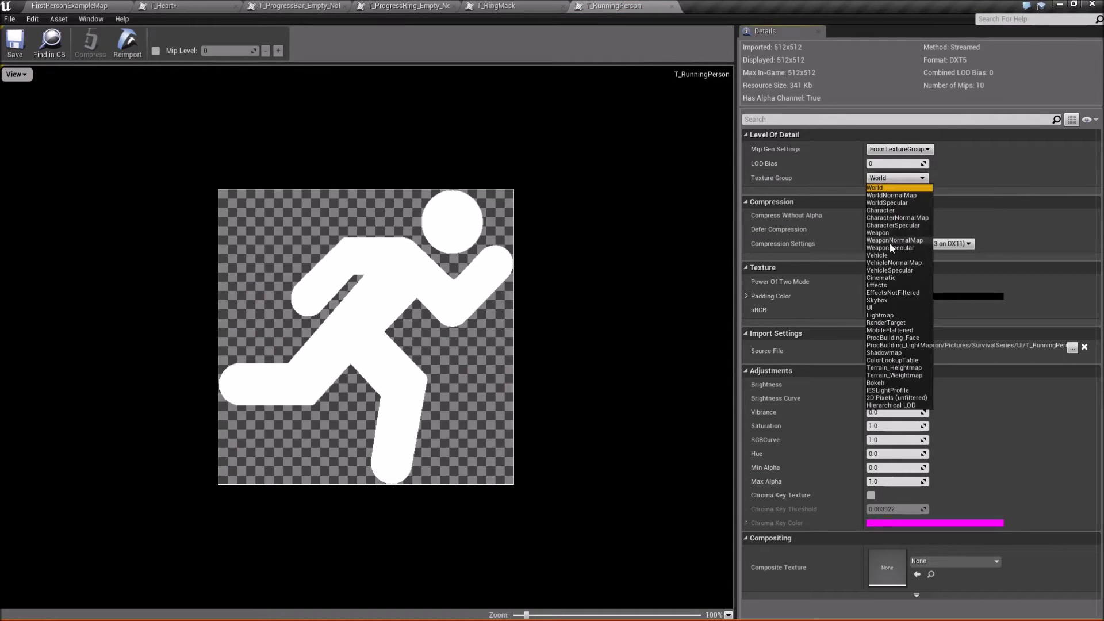
click(881, 306)
click(69, 6)
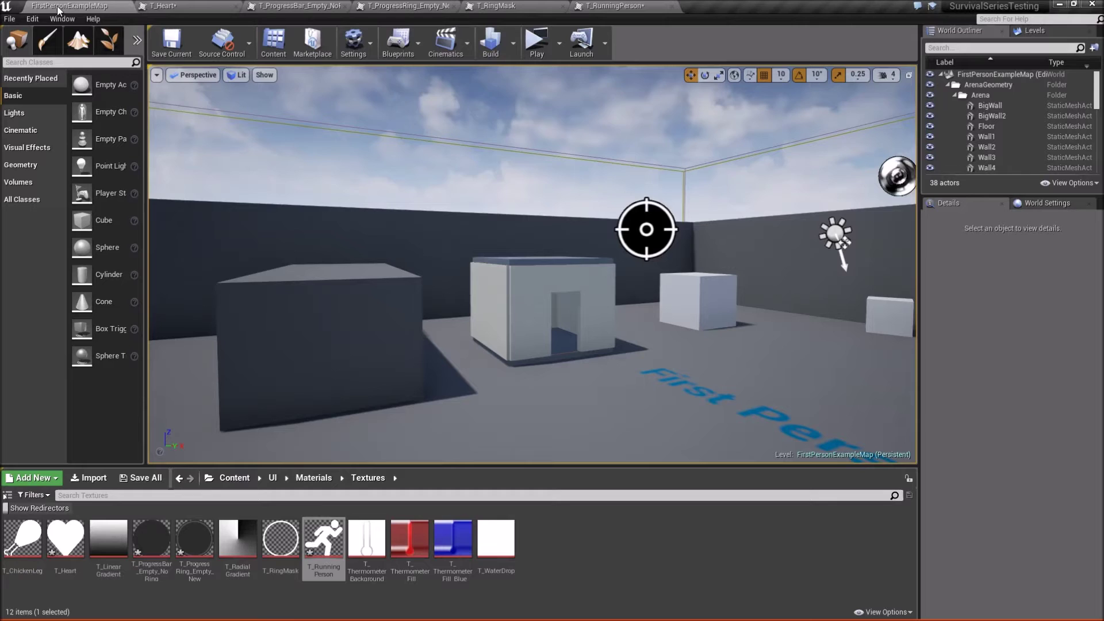
Set T_Thermometer_Background_Styled's Texture Group to UI and save it.
double_click(375, 543)
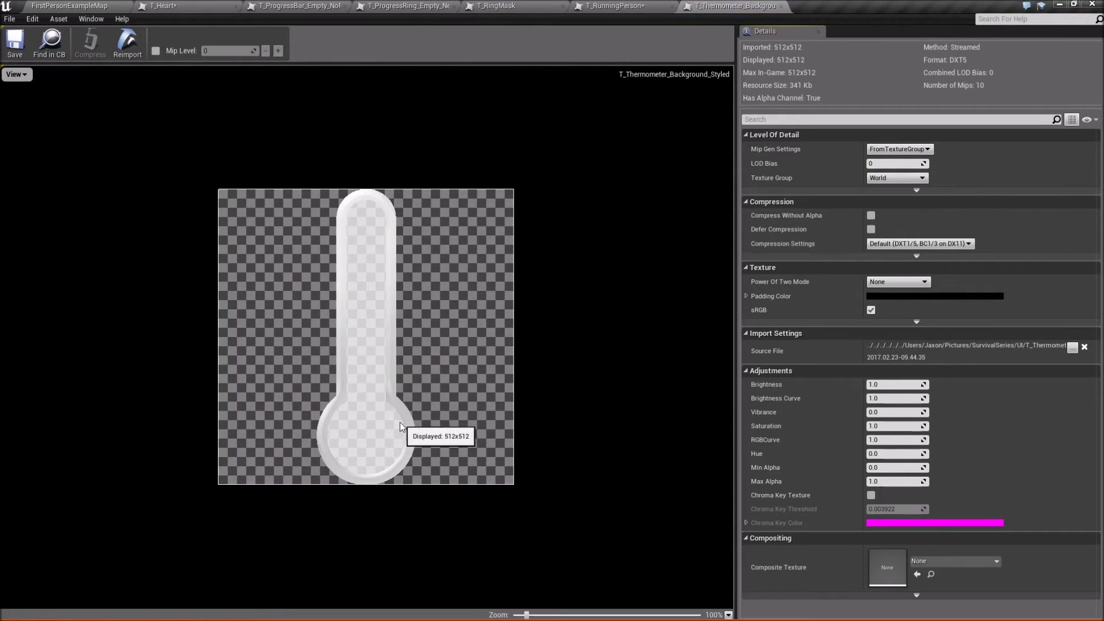
scroll(367, 414, up, 5)
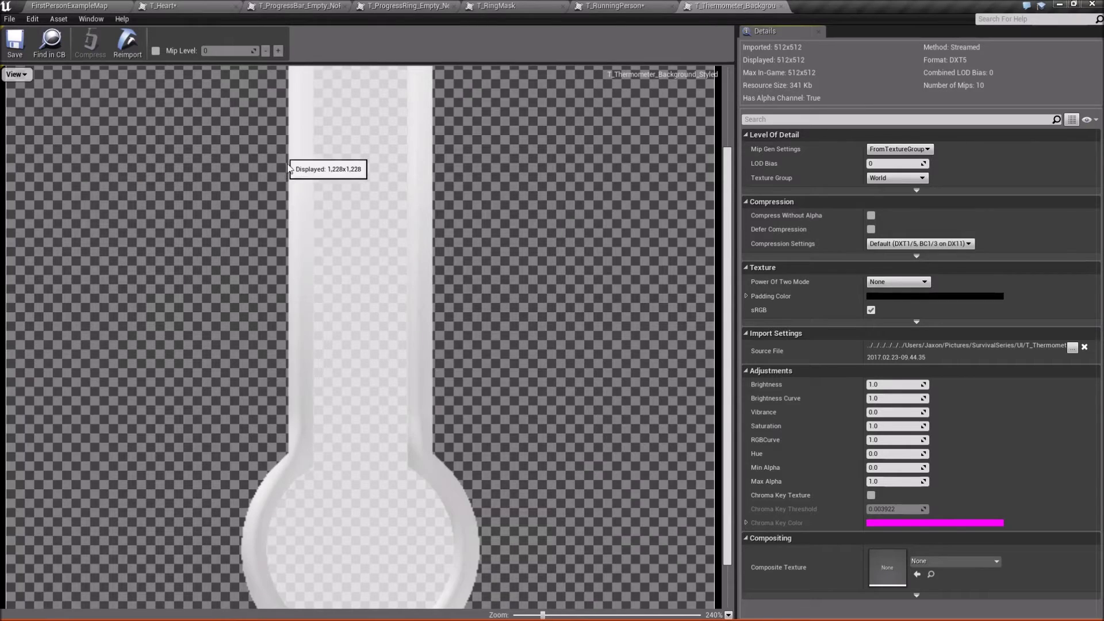
scroll(286, 161, down, 4)
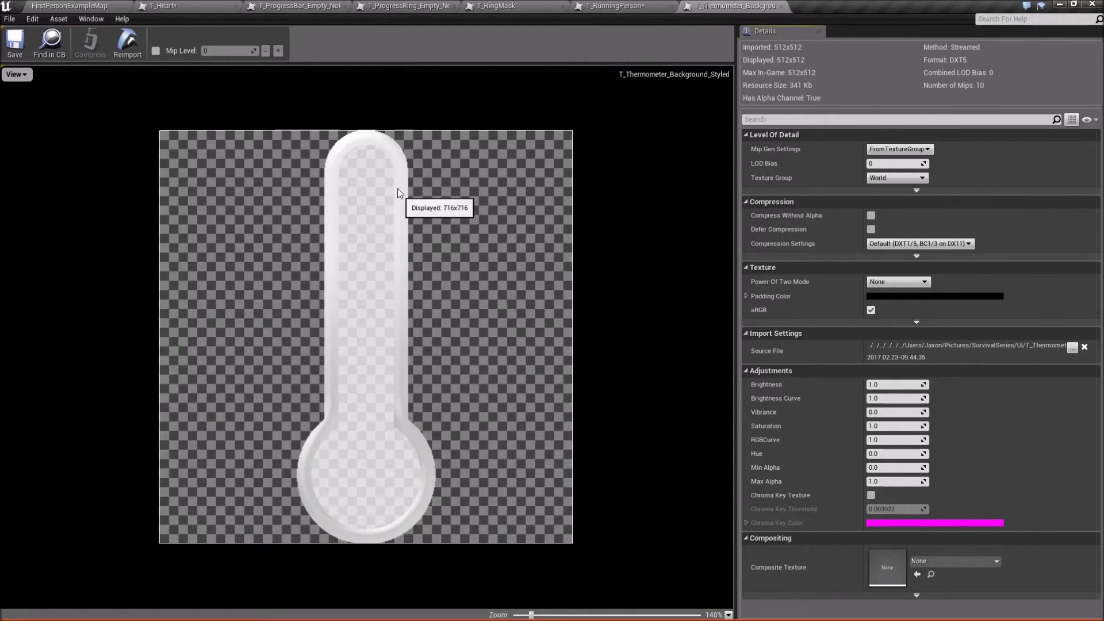
click(897, 177)
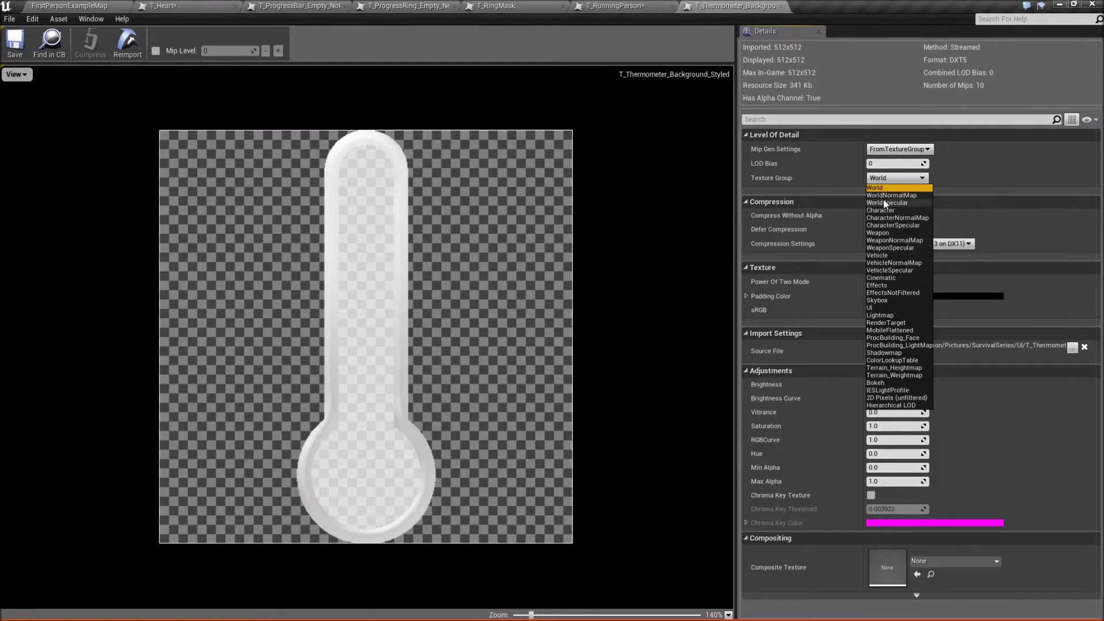
click(886, 306)
click(16, 43)
click(69, 6)
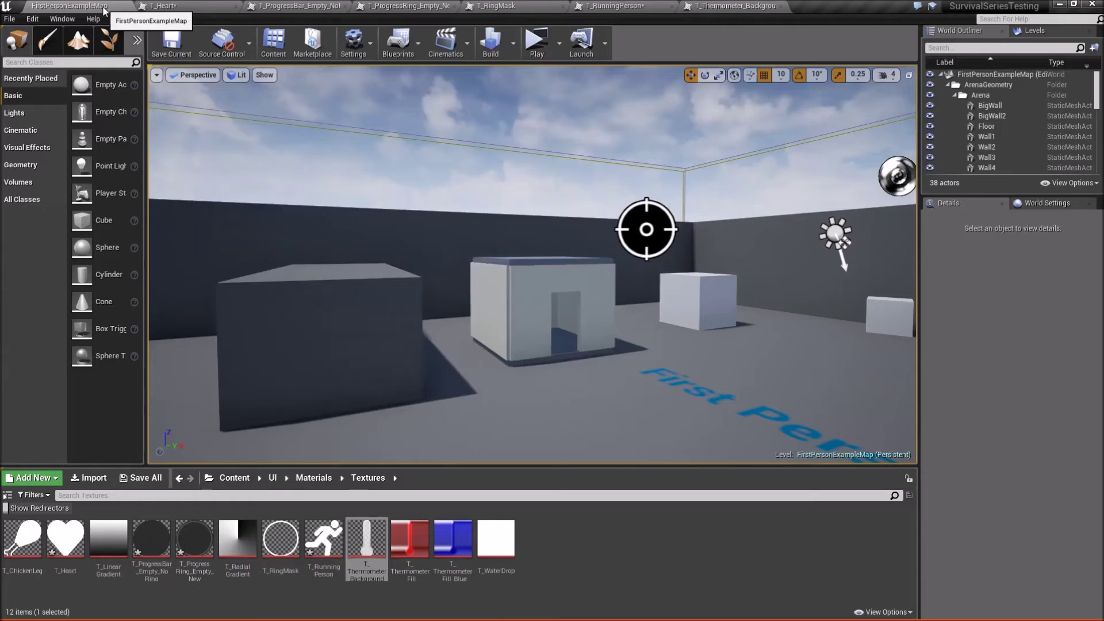
Put T_Thermometer_Fill and T_Thermometer_Fill_Blue in the UI texture group.
double_click(409, 547)
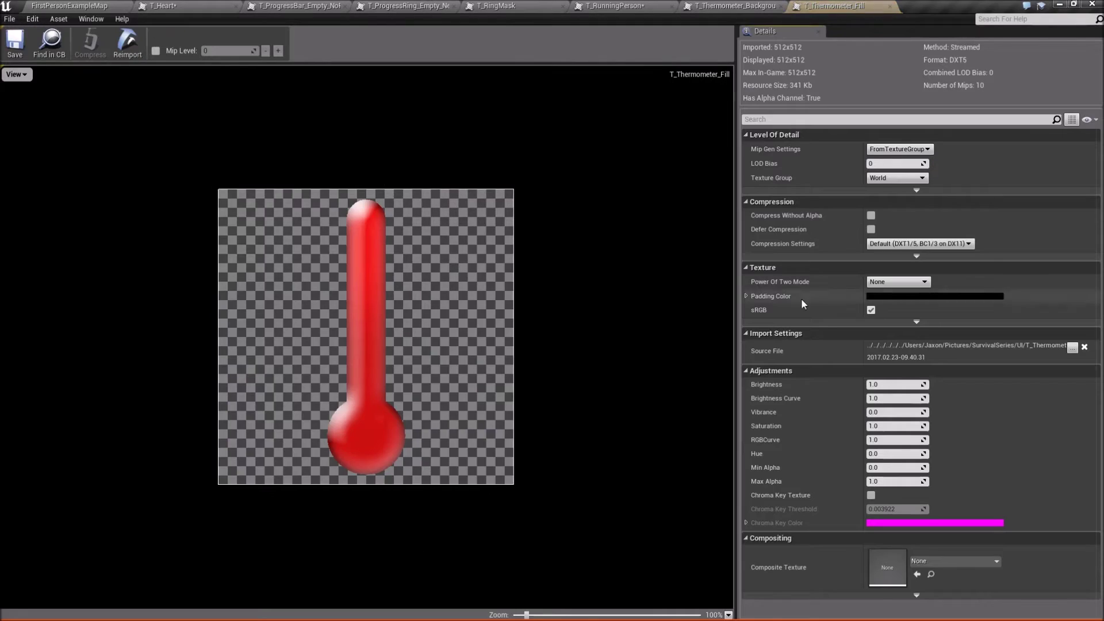
click(890, 177)
click(872, 308)
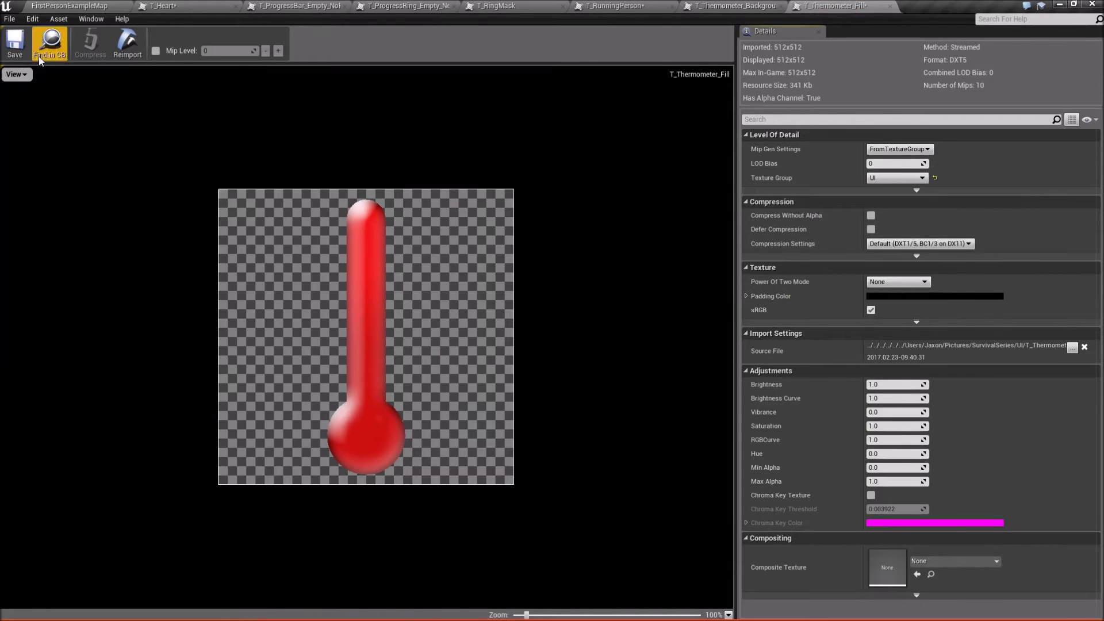
click(16, 43)
click(69, 5)
double_click(453, 539)
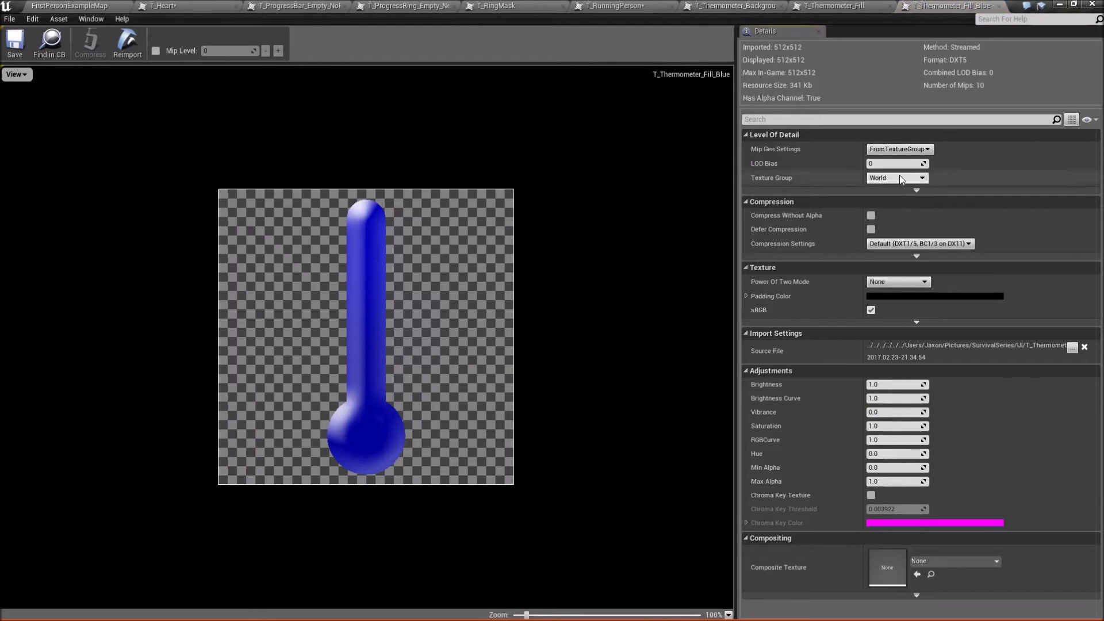
click(887, 180)
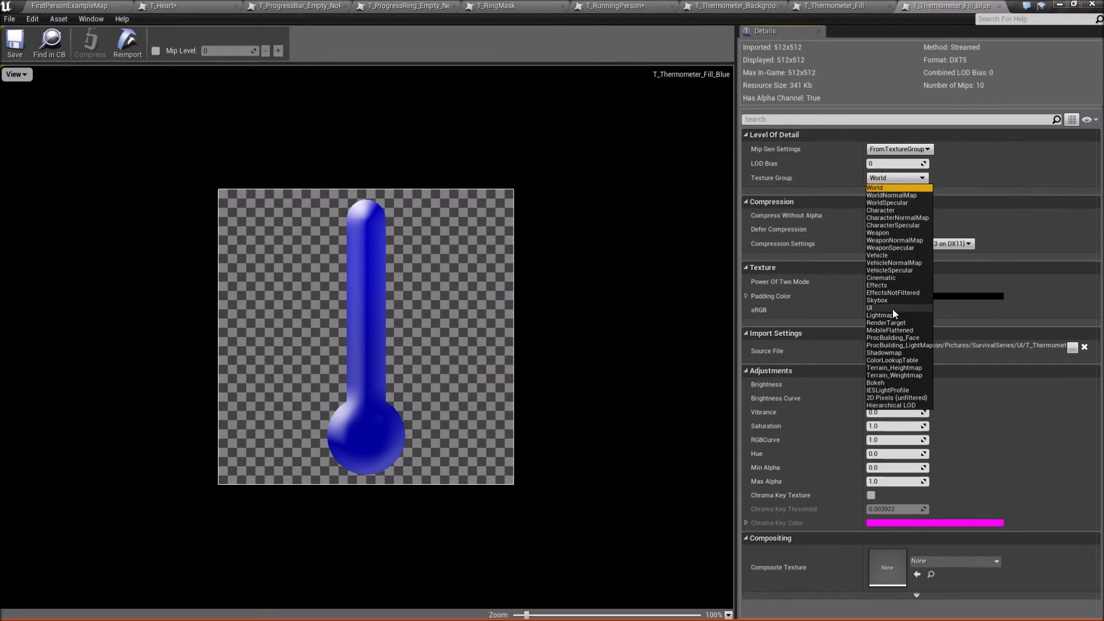
click(892, 309)
click(75, 6)
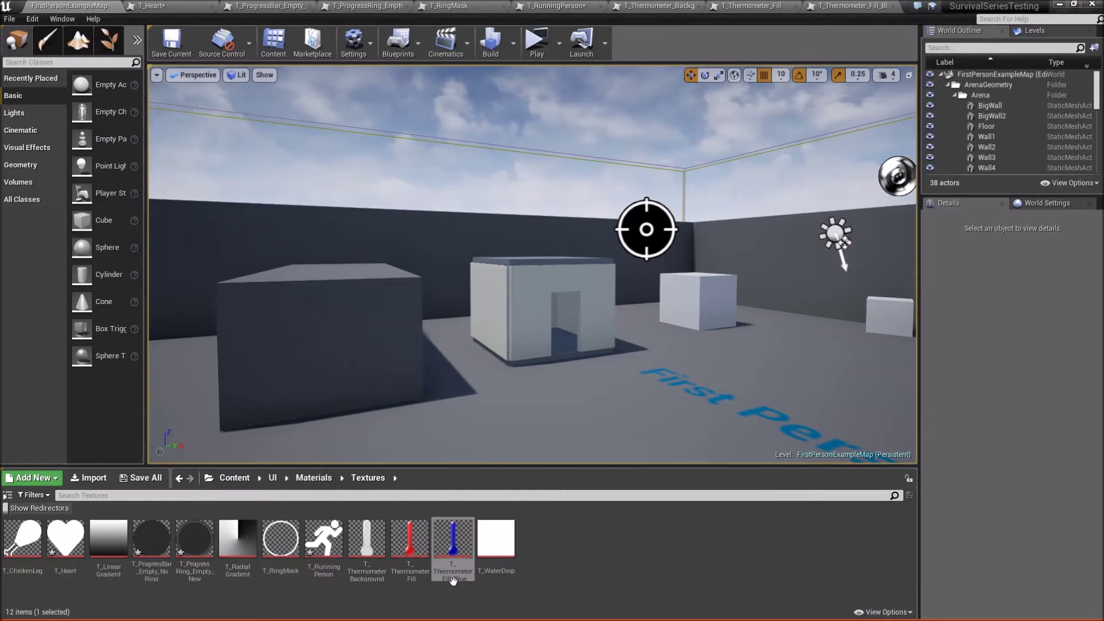
Rename T_Thermometer_Fill to T_Thermometer_Fill_Red.
click(430, 557)
key(F2)
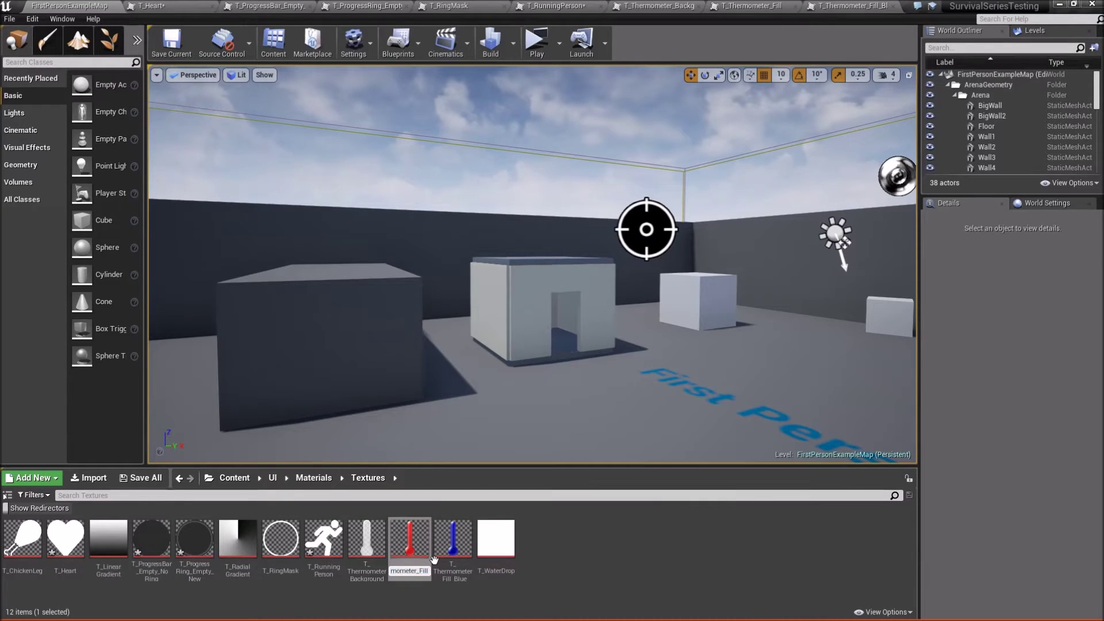
key(Return)
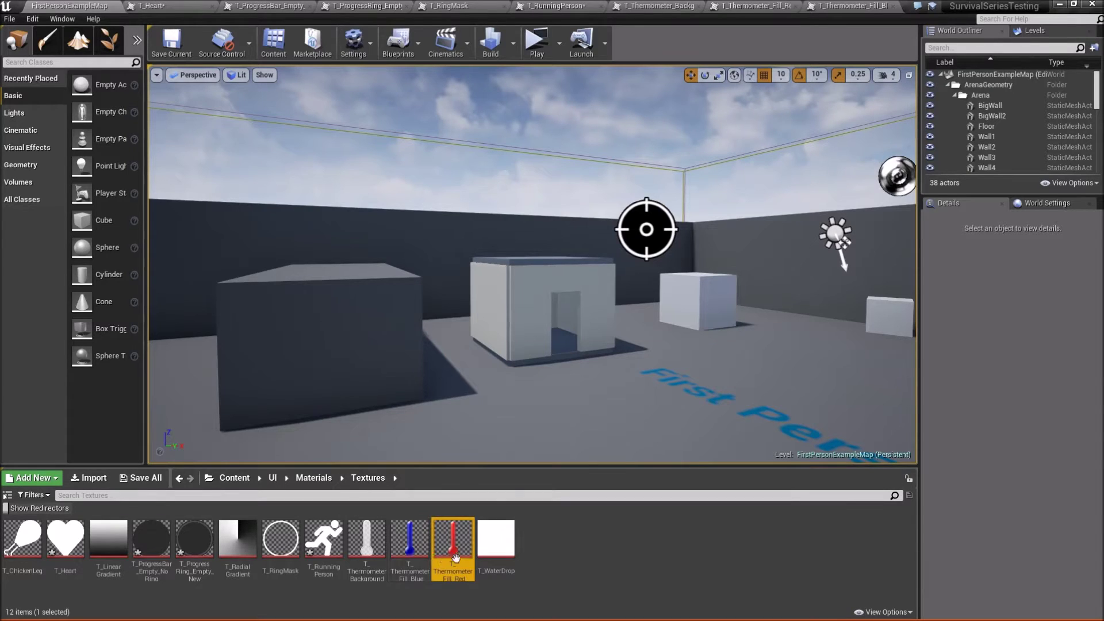
Set T_WaterDrop's Texture Group to UI.
double_click(493, 544)
click(920, 179)
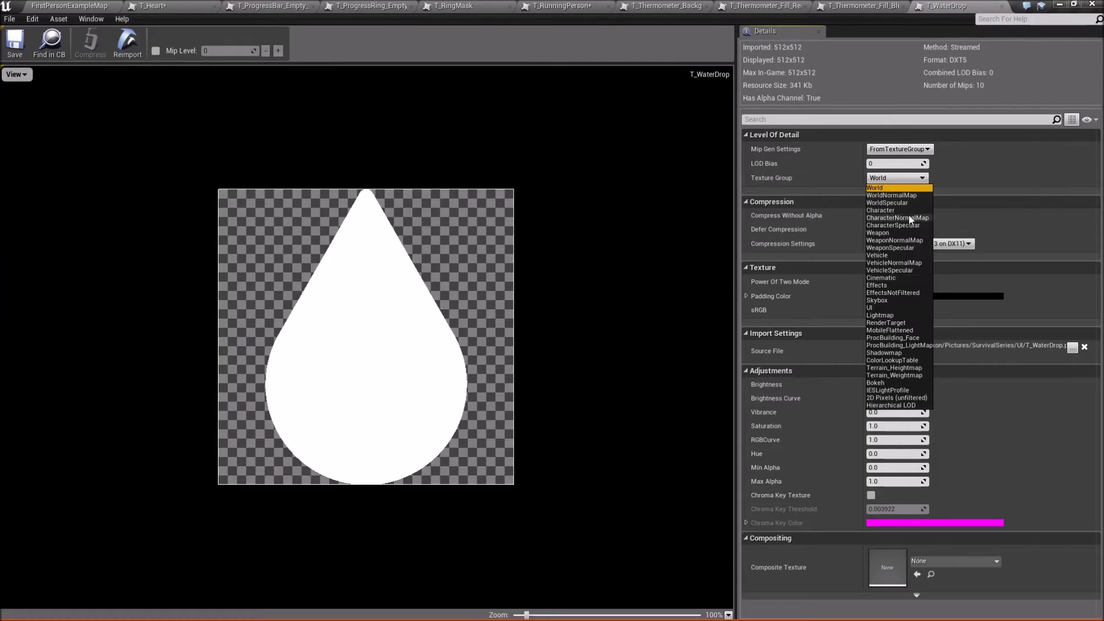
click(885, 301)
click(886, 179)
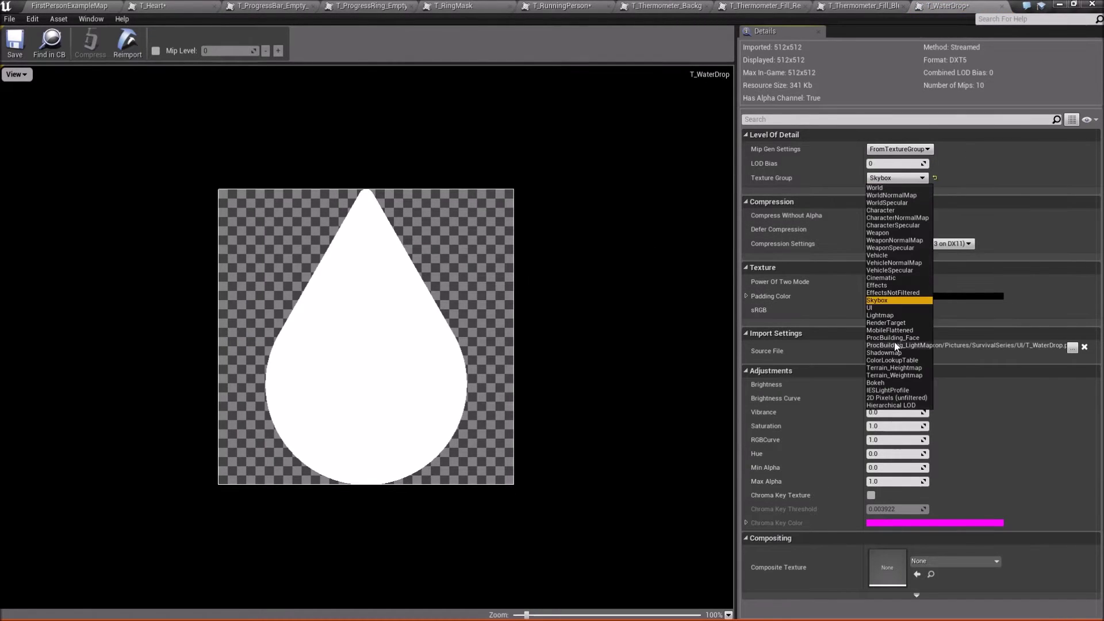
click(882, 308)
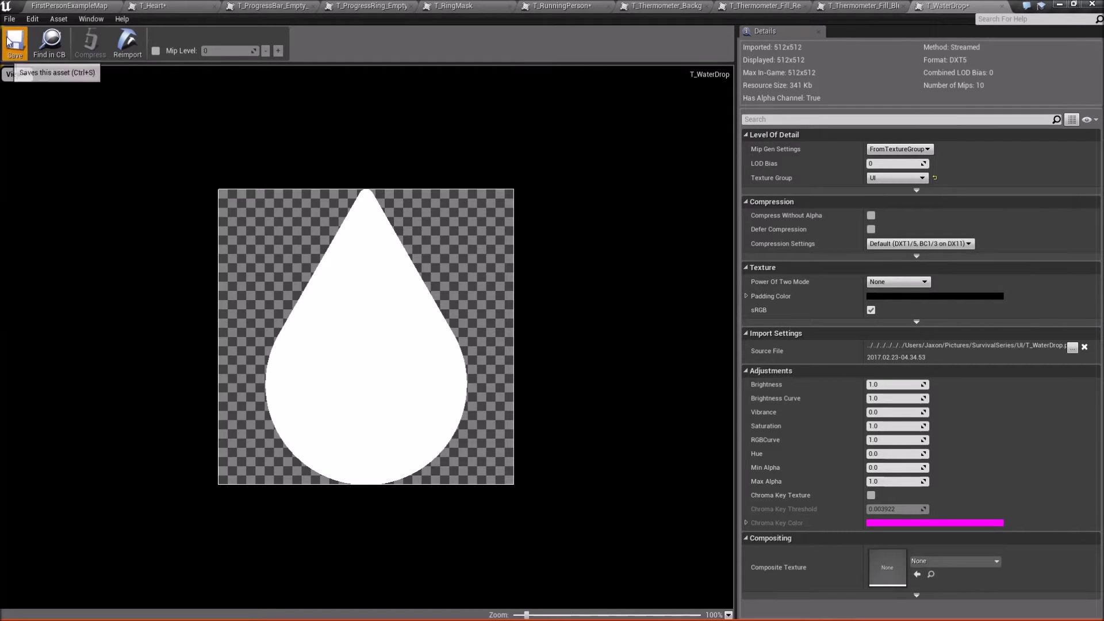
Close all nine open texture editors and save all modified content.
click(1002, 5)
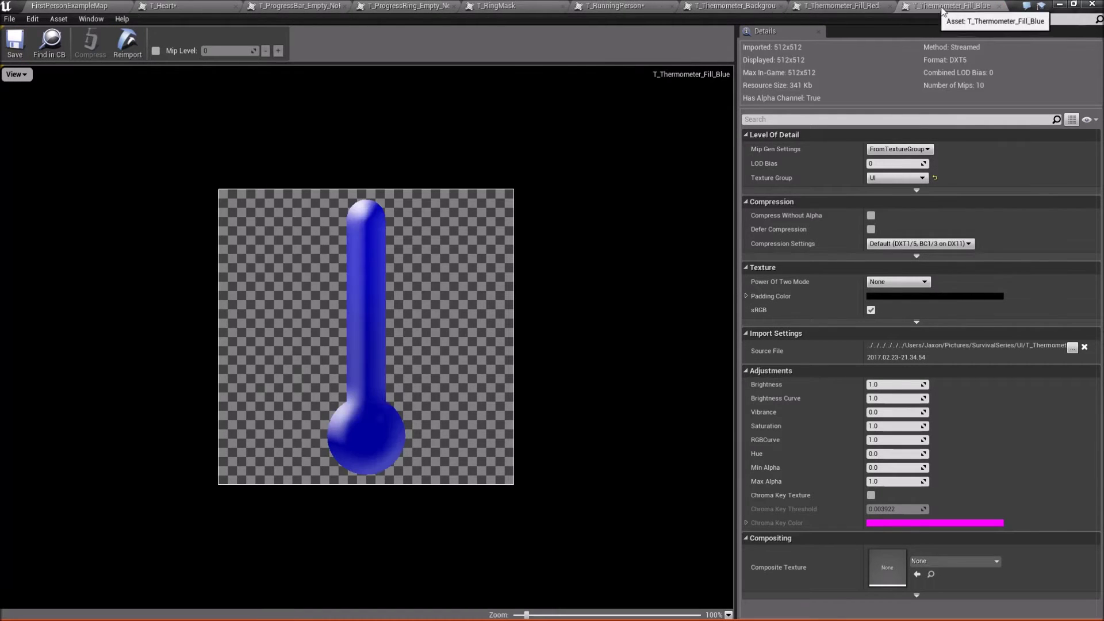
click(999, 6)
click(890, 6)
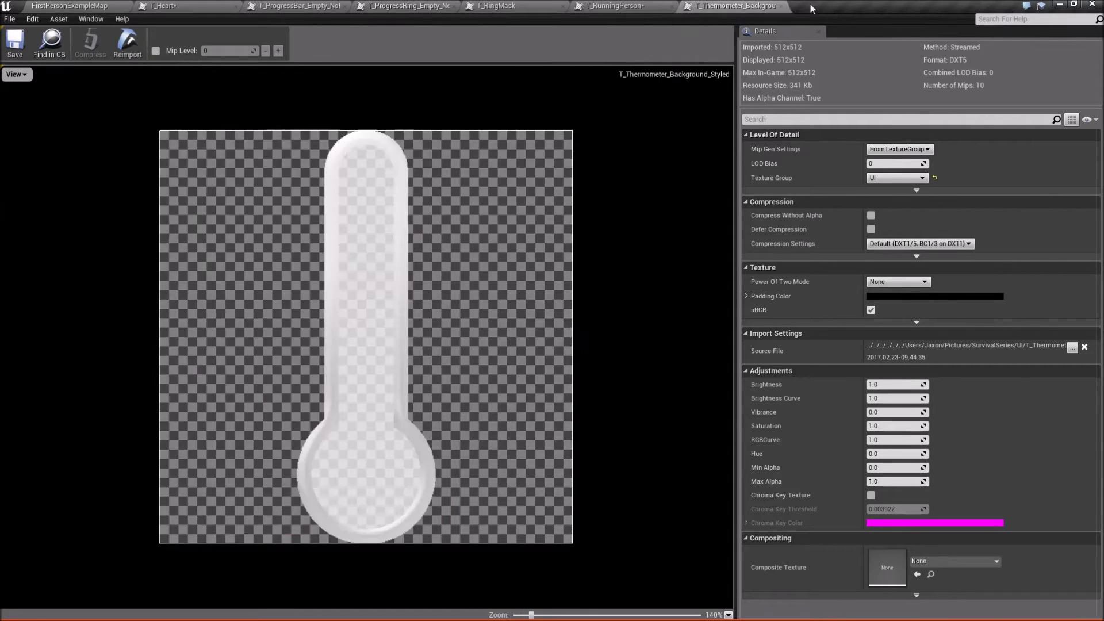
click(780, 6)
click(672, 7)
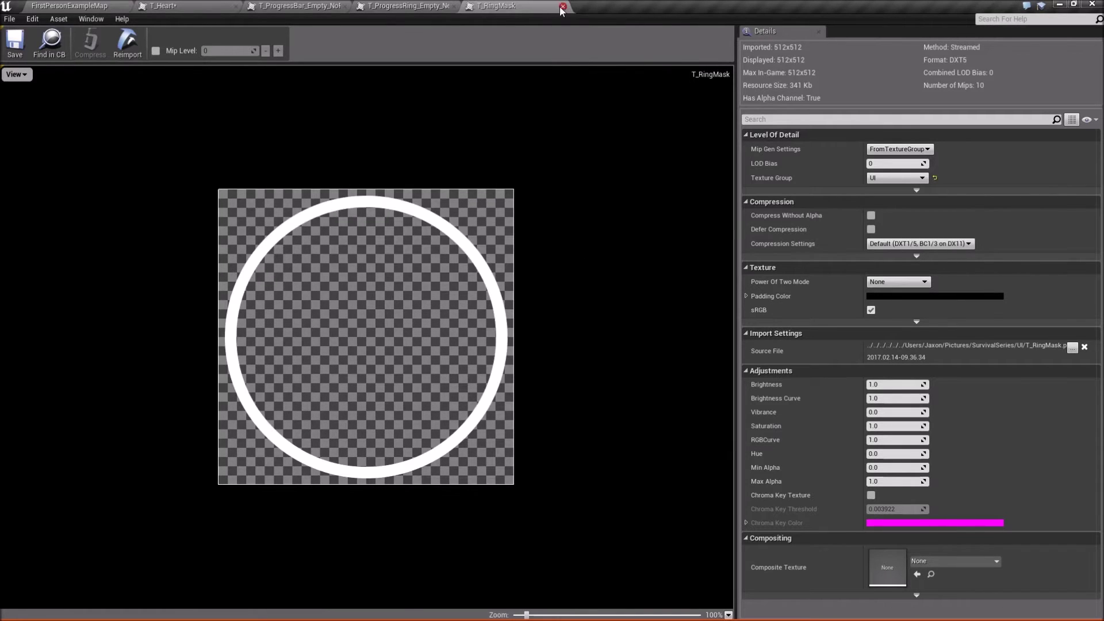
click(563, 7)
click(454, 6)
click(346, 5)
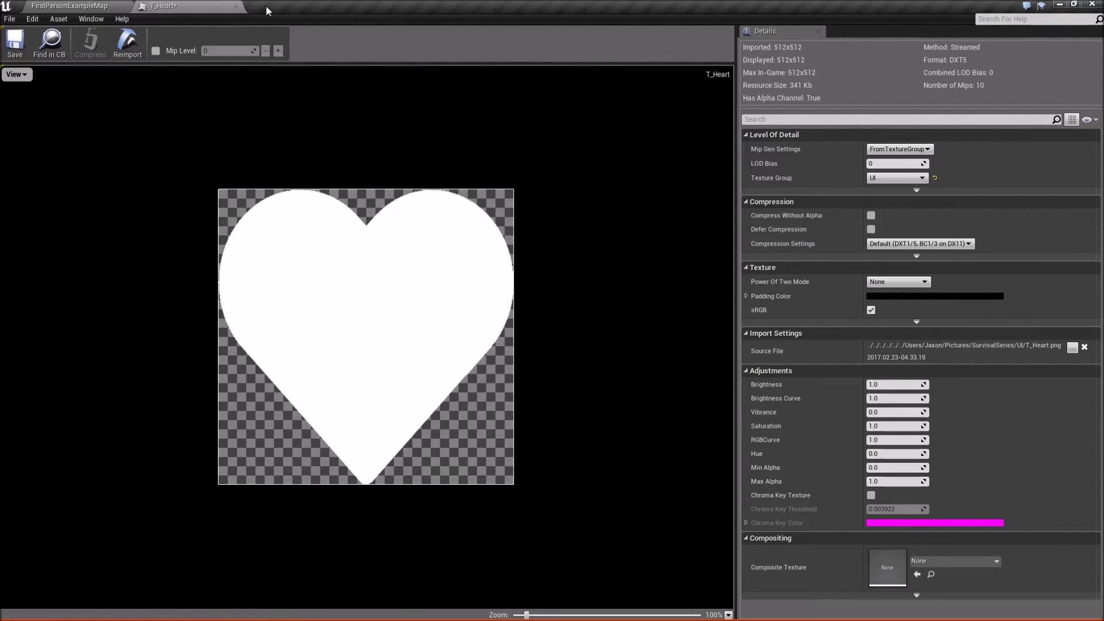
click(236, 6)
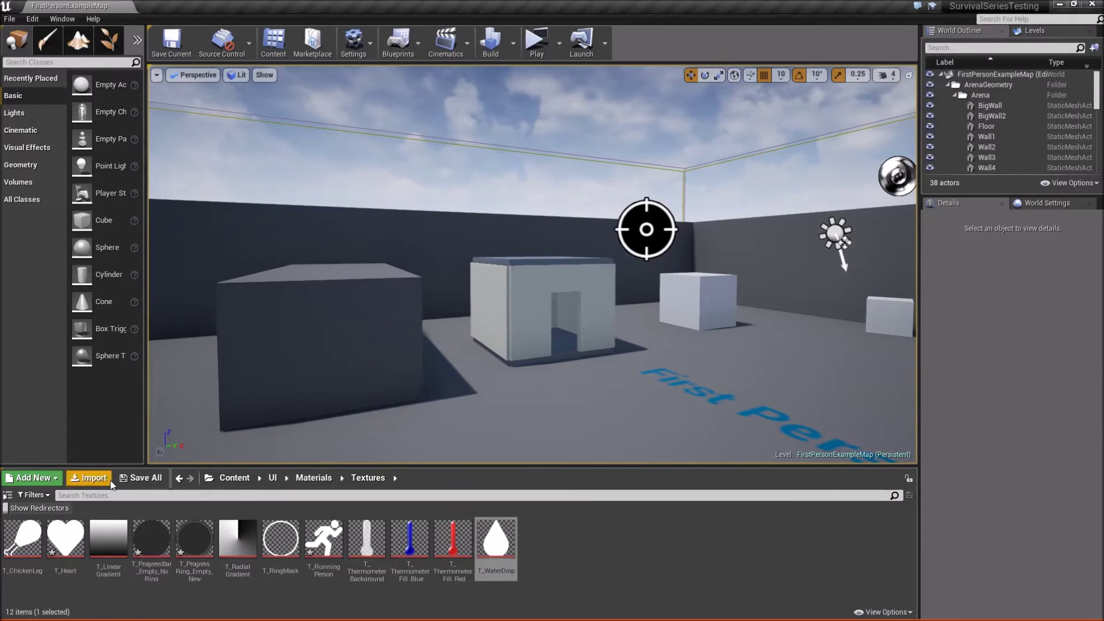
click(141, 478)
Save the four modified textures and open T_LinearGradient in the texture editor.
click(636, 425)
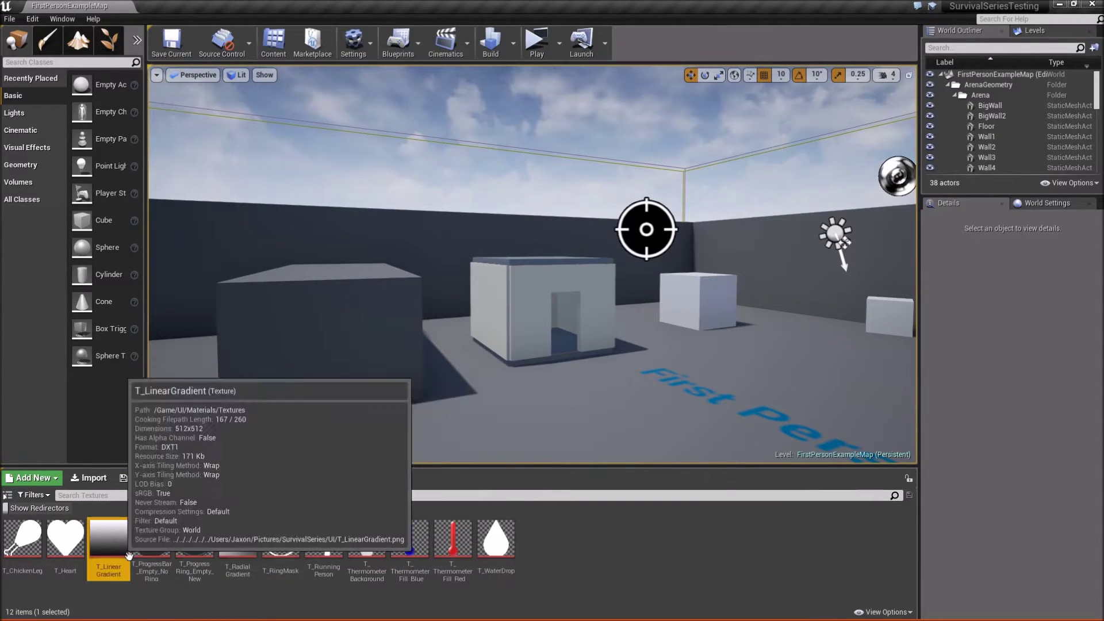
double_click(108, 541)
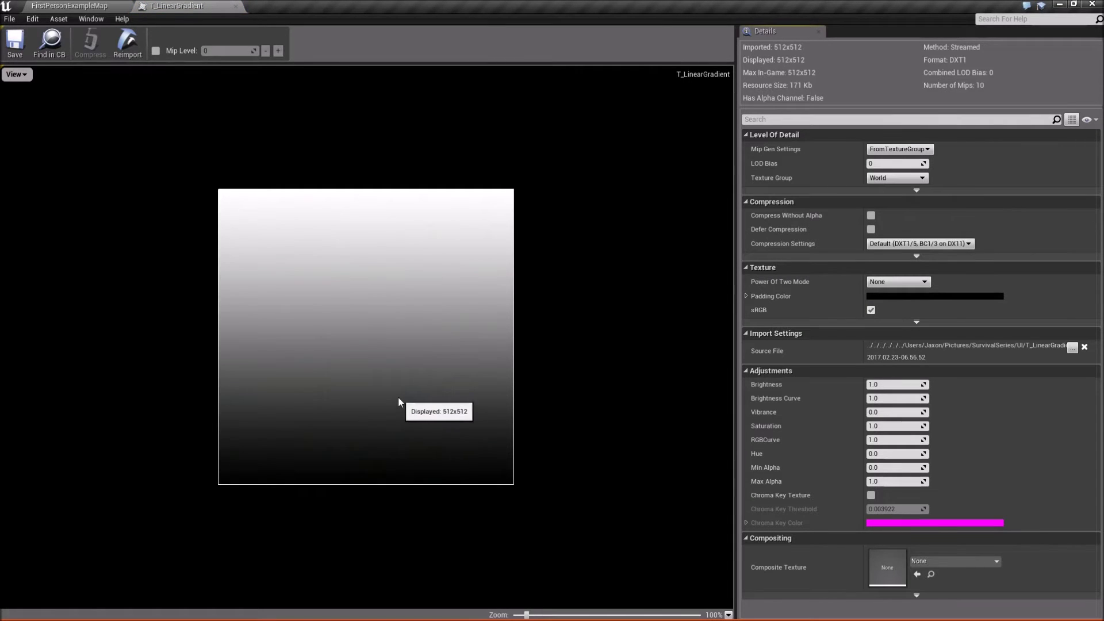
scroll(402, 402, up, 4)
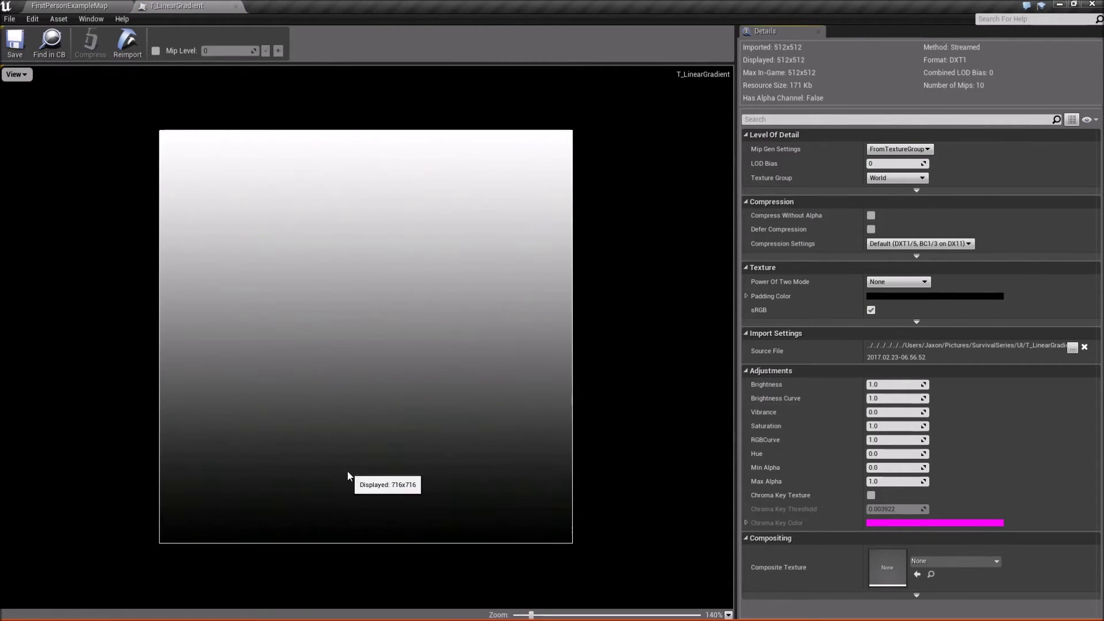
scroll(348, 472, up, 2)
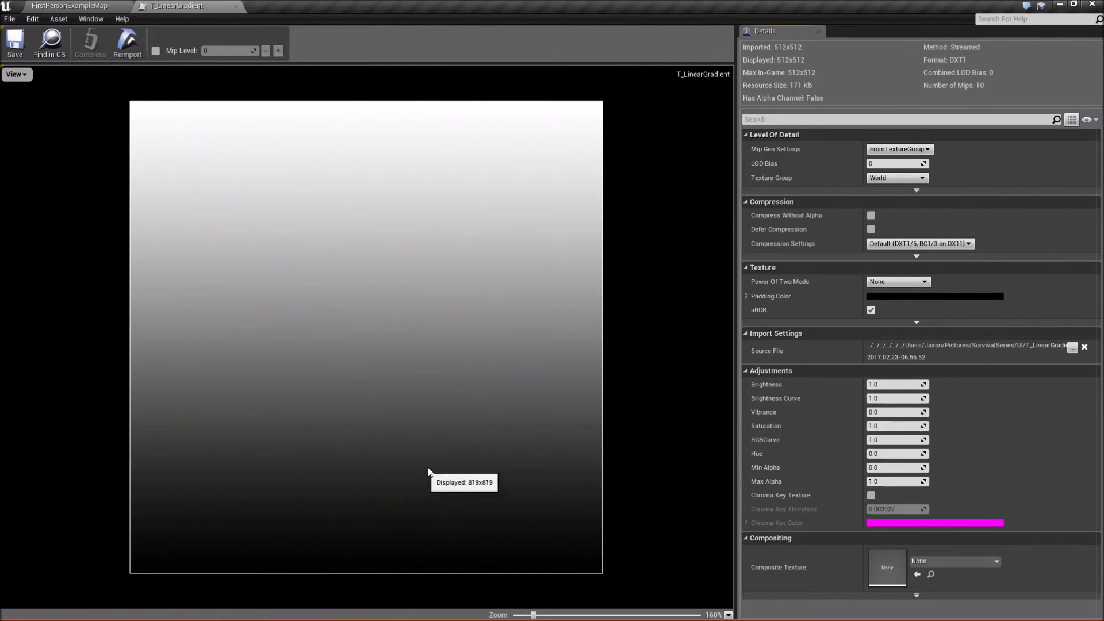
Give T_LinearGradient Grayscale compression, the UI texture group and sRGB off, and save it.
click(919, 244)
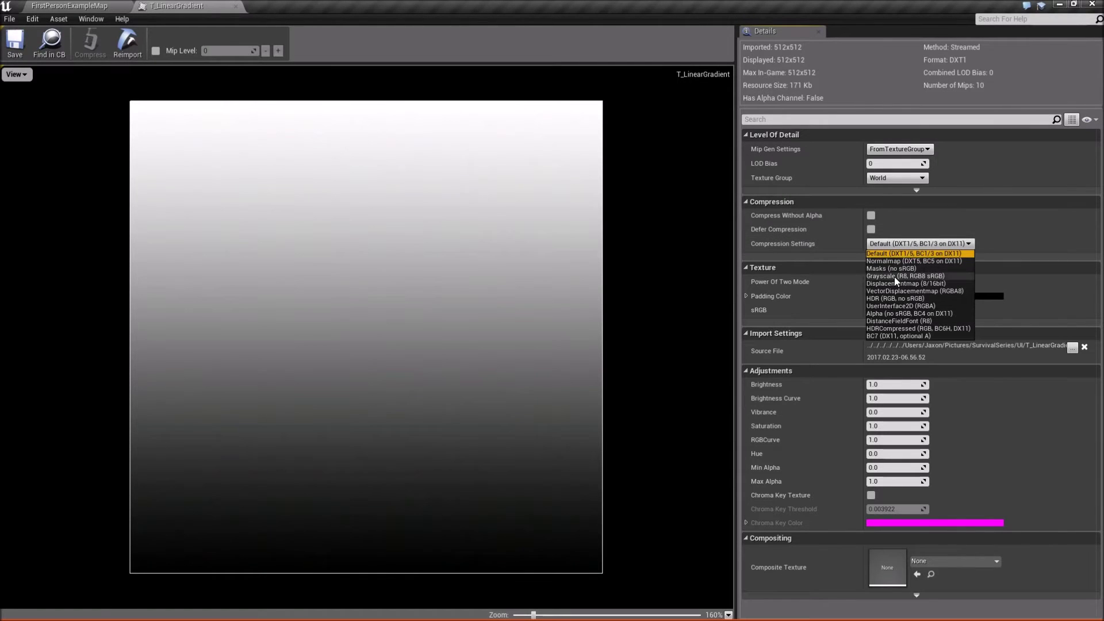
click(894, 277)
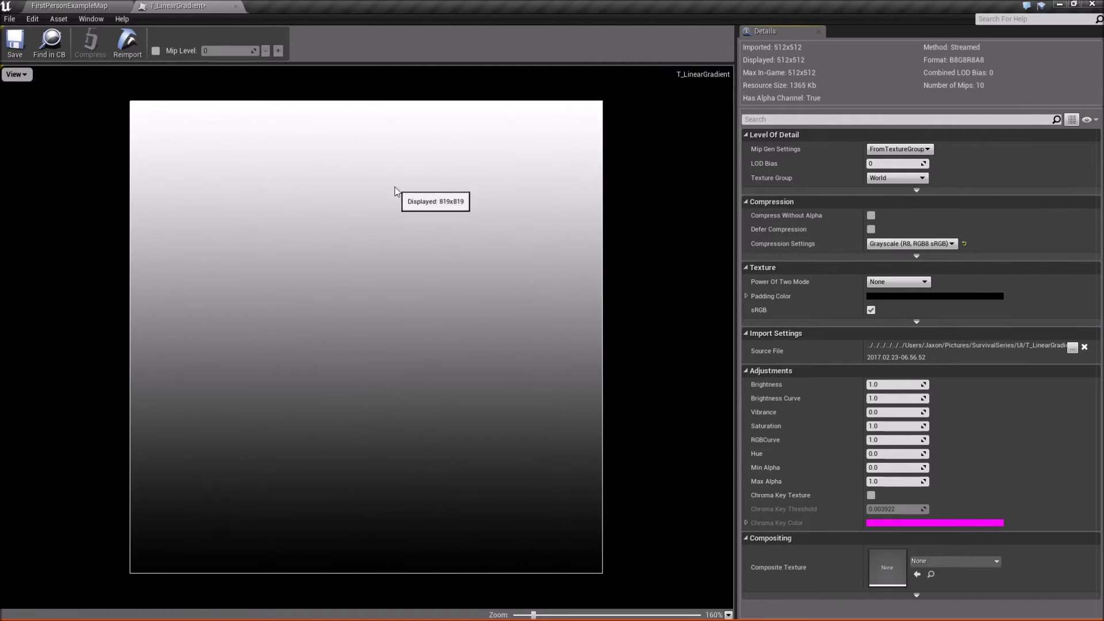
click(890, 177)
click(878, 308)
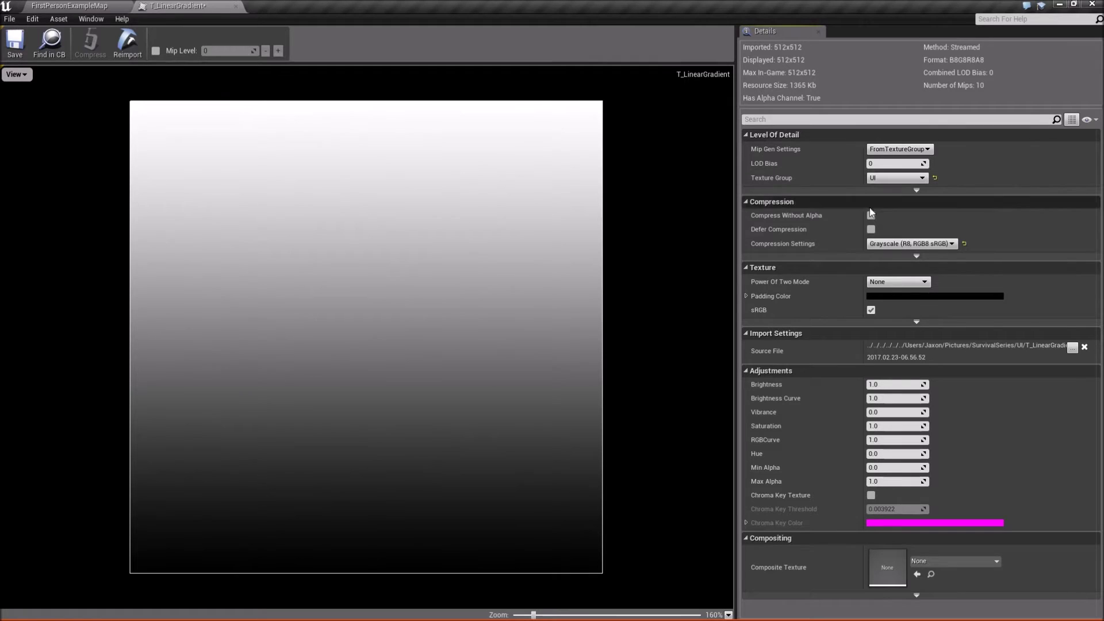
click(871, 310)
click(15, 41)
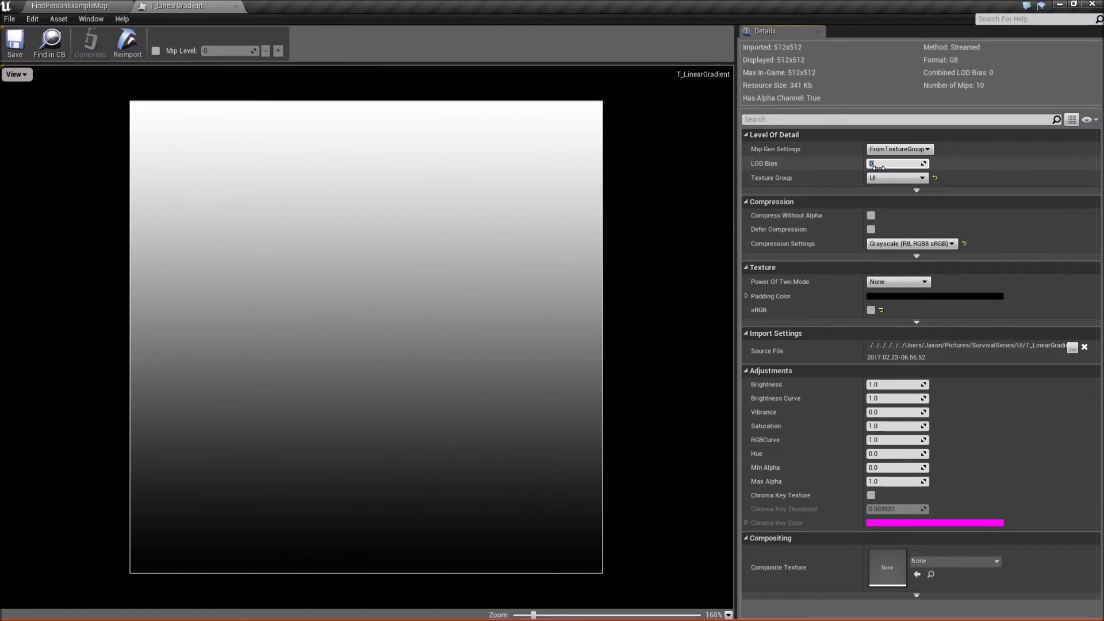
Commit an LOD bias of 3 on T_LinearGradient, save it and close its editor.
key(Return)
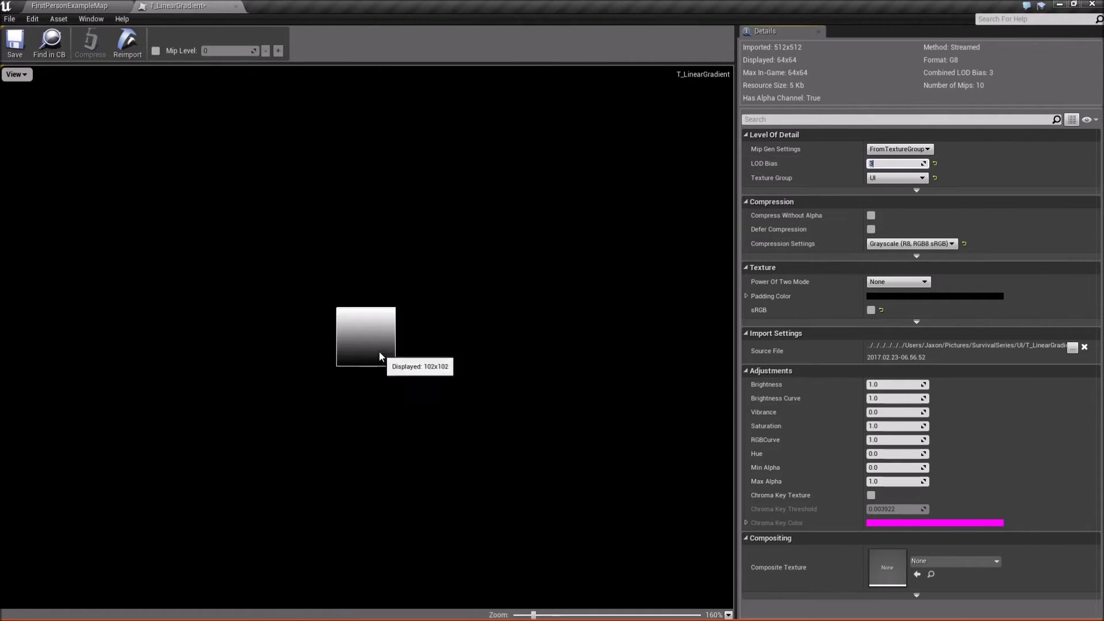
scroll(391, 345, up, 5)
scroll(409, 338, up, 4)
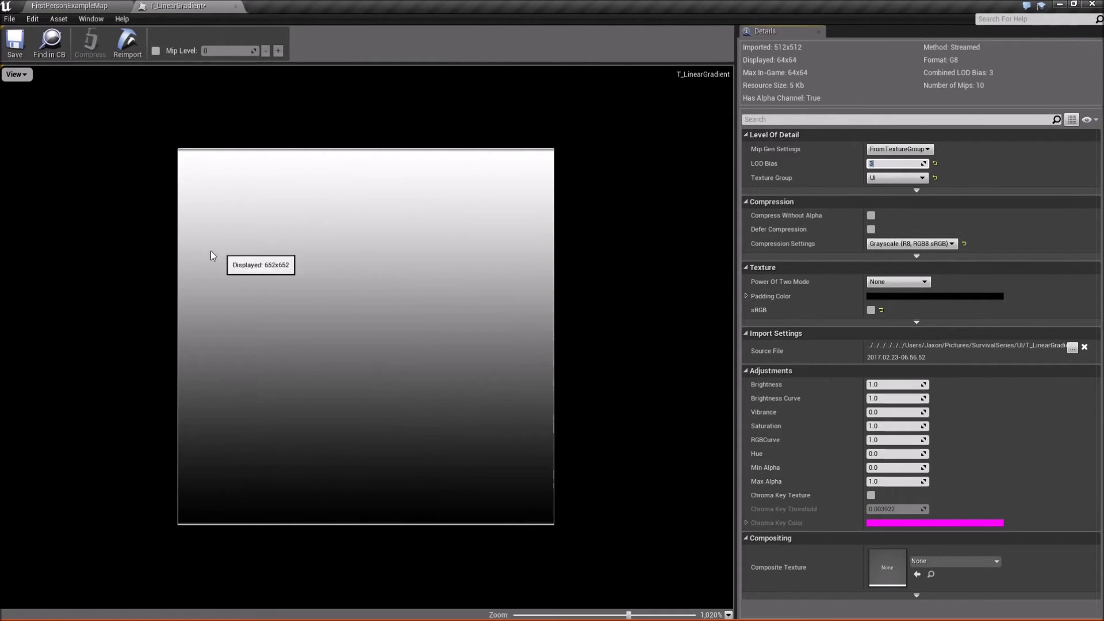
click(15, 43)
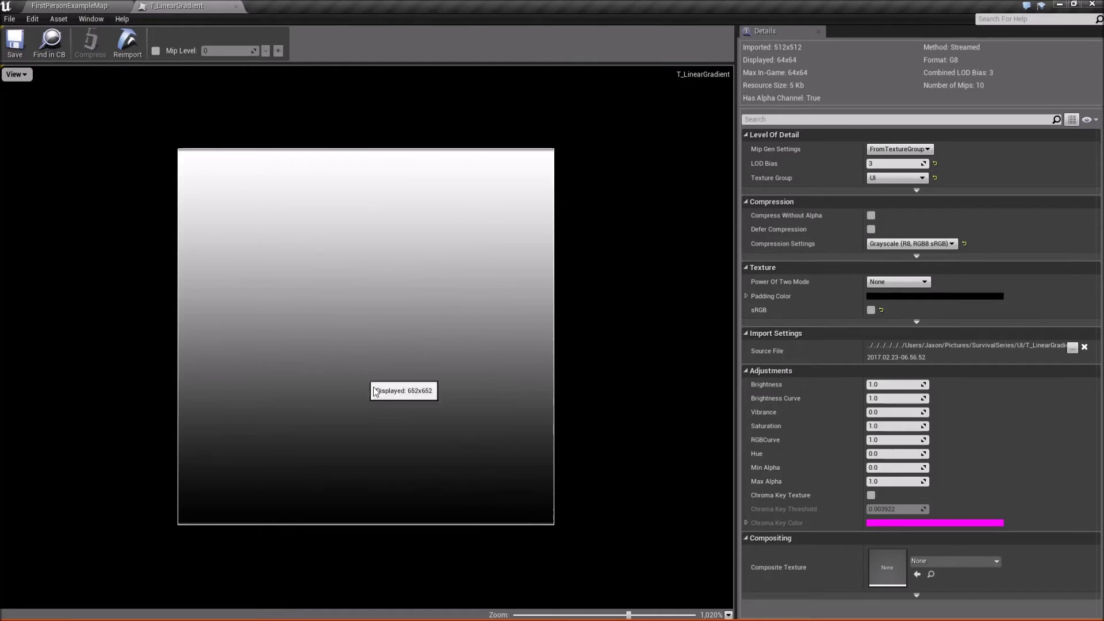
click(235, 6)
Open T_RadialGradient and dock its texture editor into the main window.
double_click(238, 544)
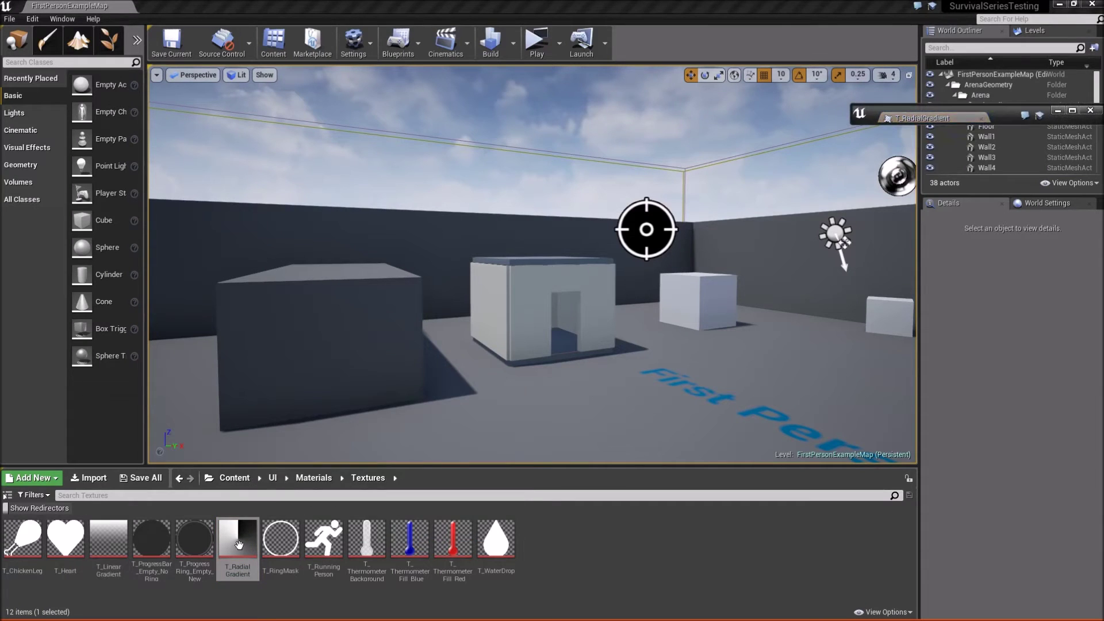
drag(1036, 111, 837, 81)
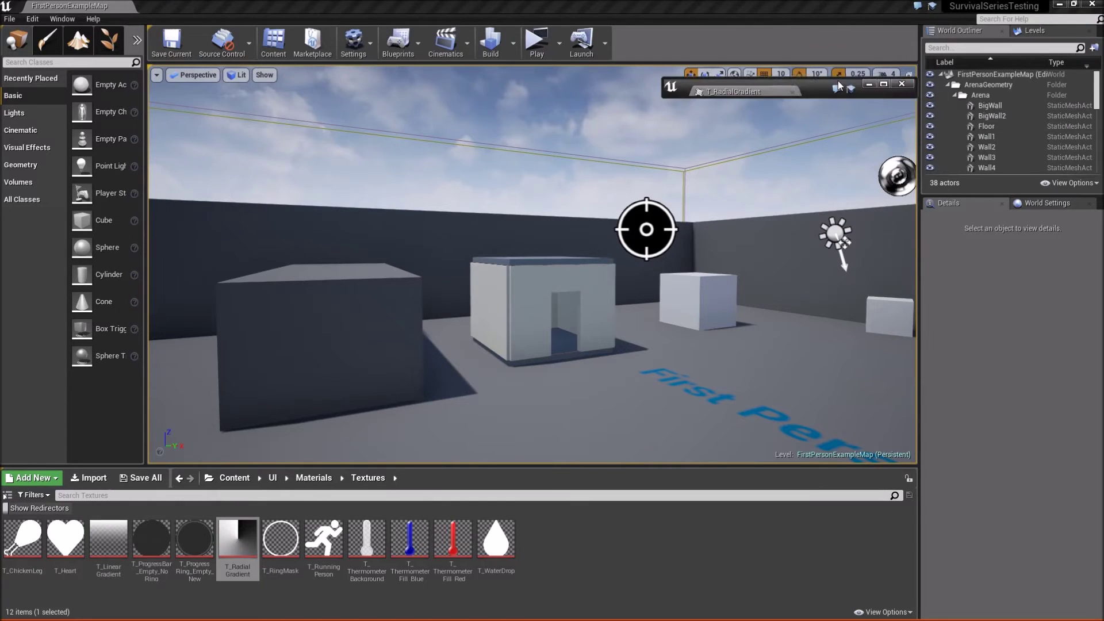
click(885, 112)
drag(884, 110, 884, 581)
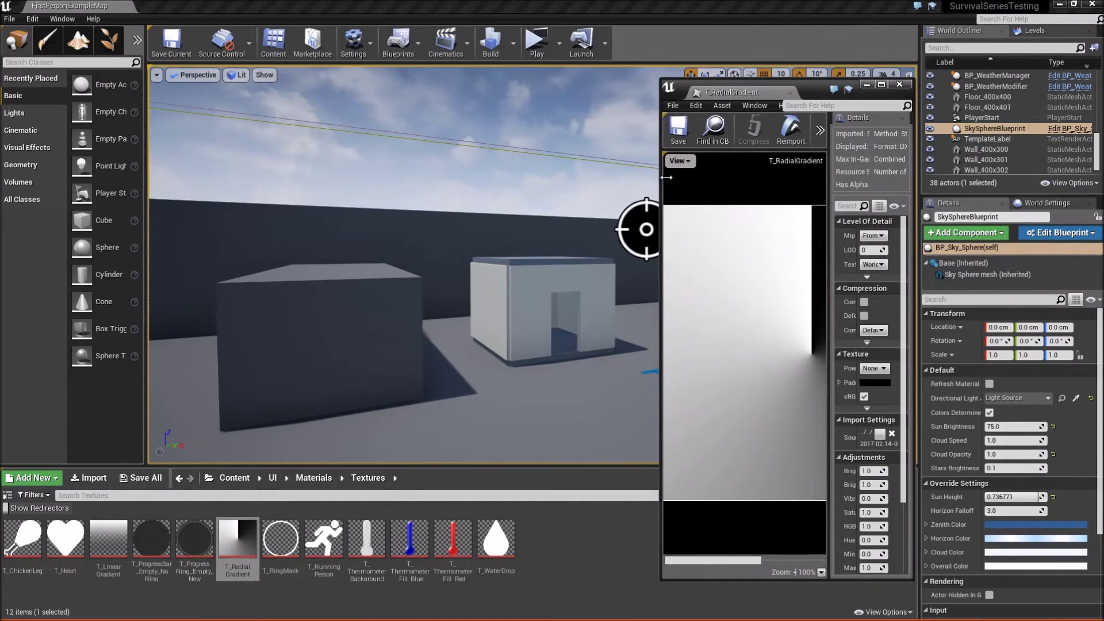
drag(661, 175, 247, 175)
drag(315, 91, 206, 13)
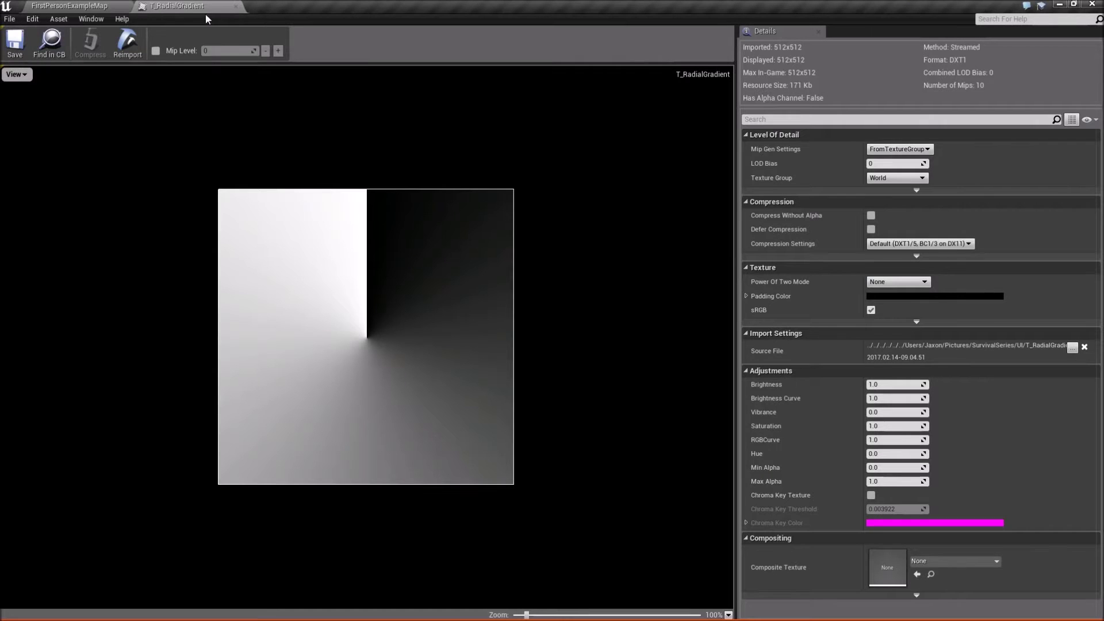
scroll(440, 310, up, 5)
scroll(442, 312, down, 4)
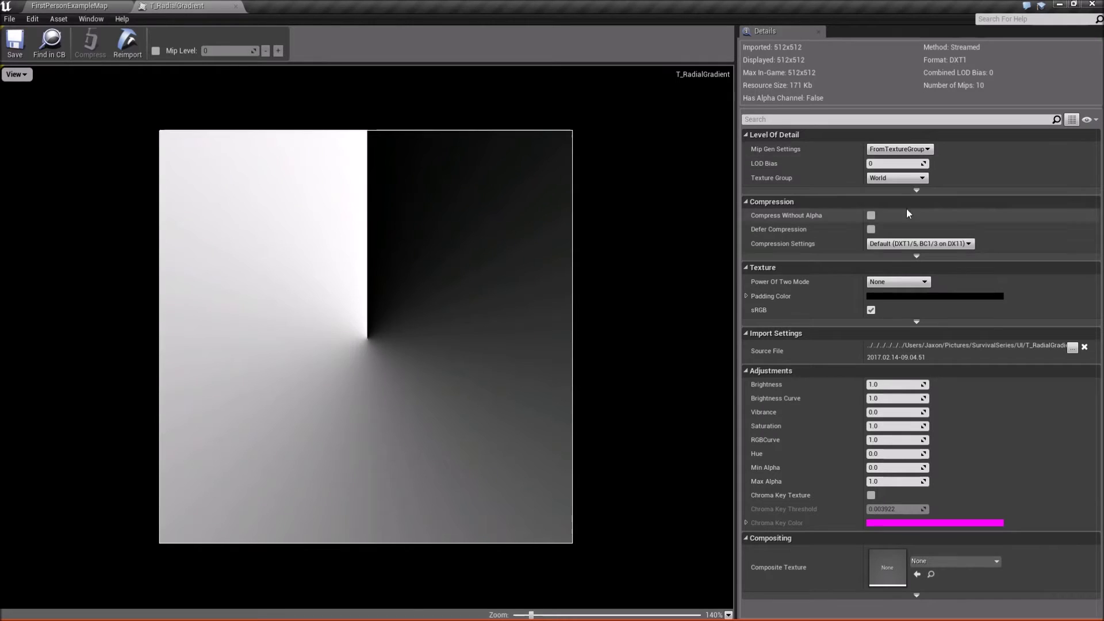
Set T_RadialGradient to Grayscale compression with sRGB off and the UI texture group.
click(894, 244)
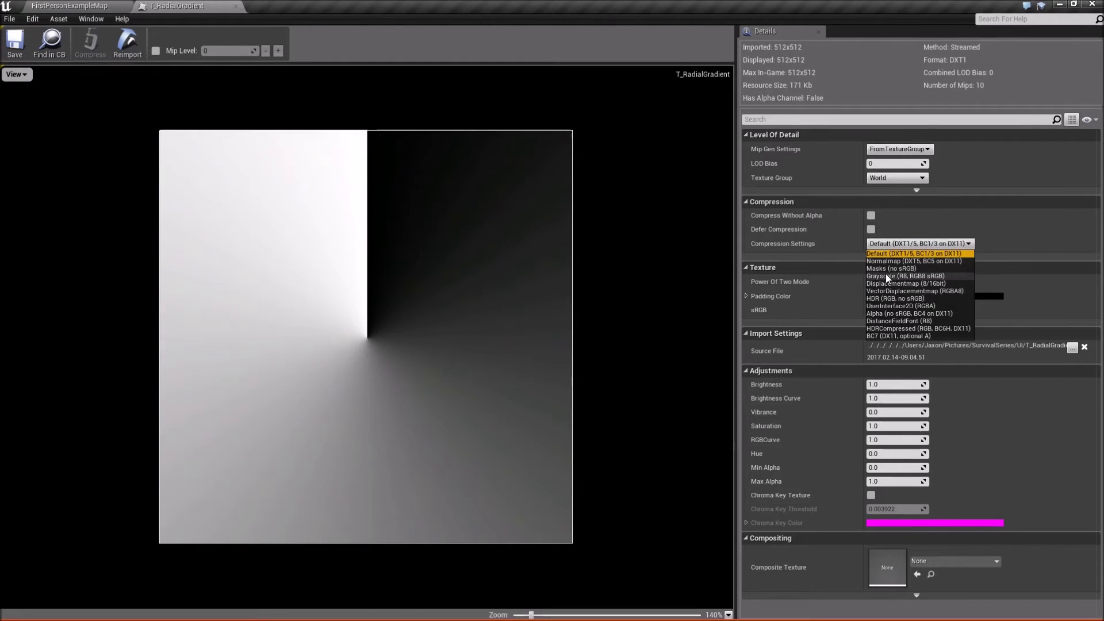
click(886, 276)
click(871, 310)
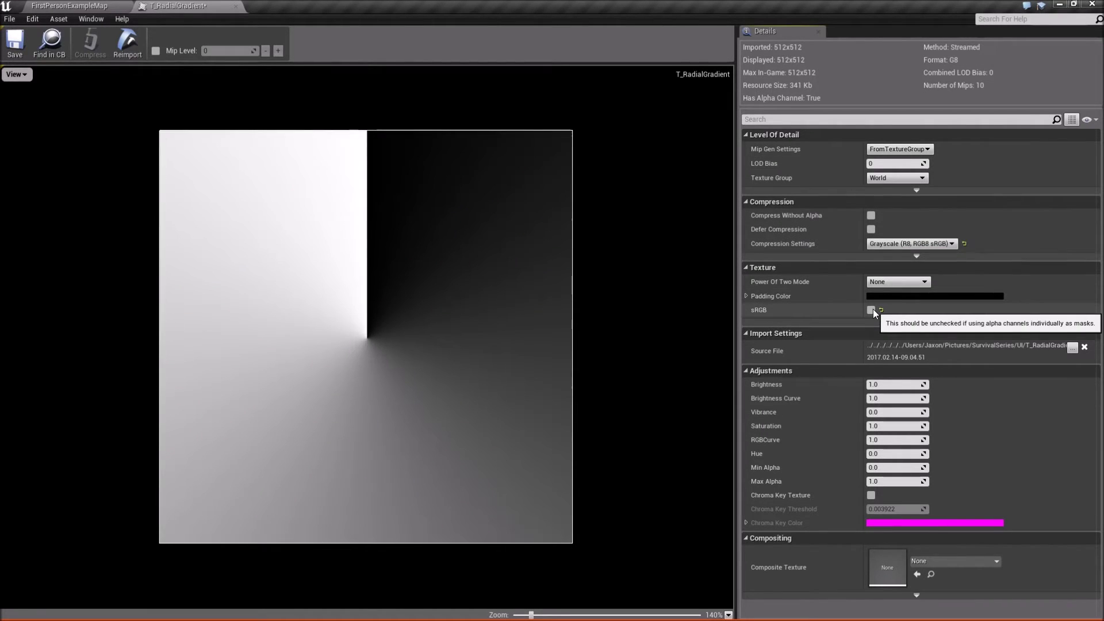
click(894, 178)
click(885, 311)
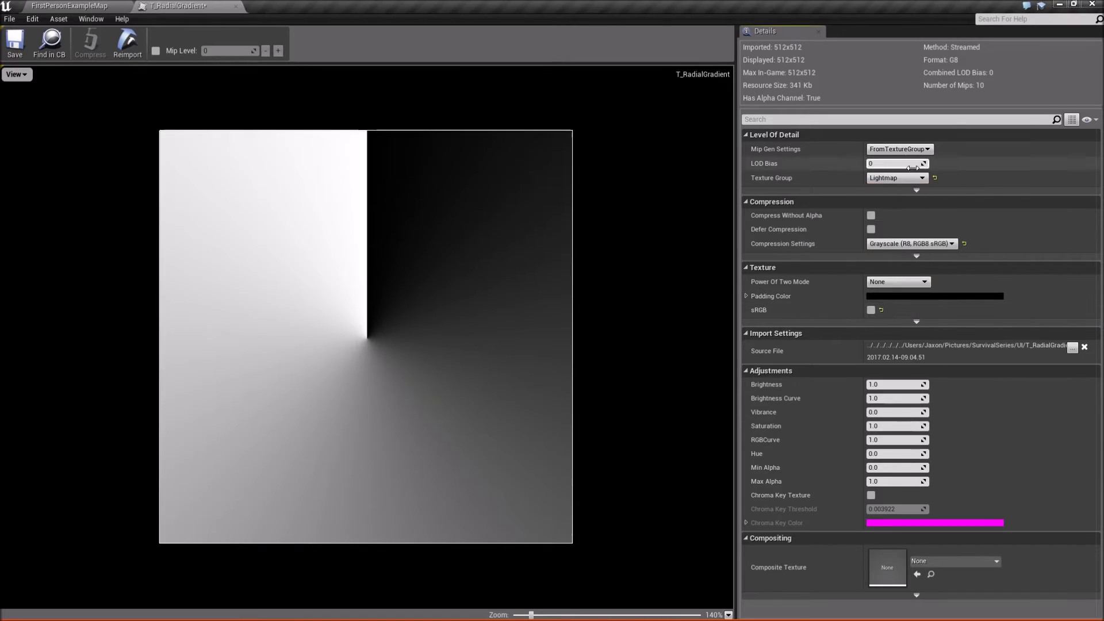
click(896, 177)
click(882, 306)
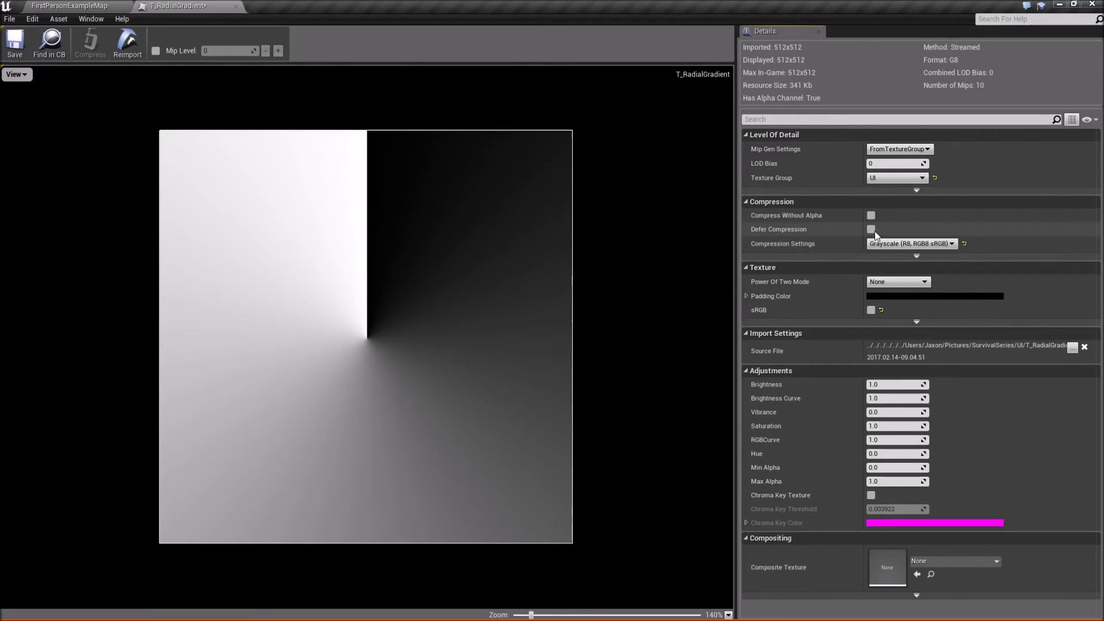
Set T_RadialGradient's LOD bias to 3 and close its editor.
click(889, 165)
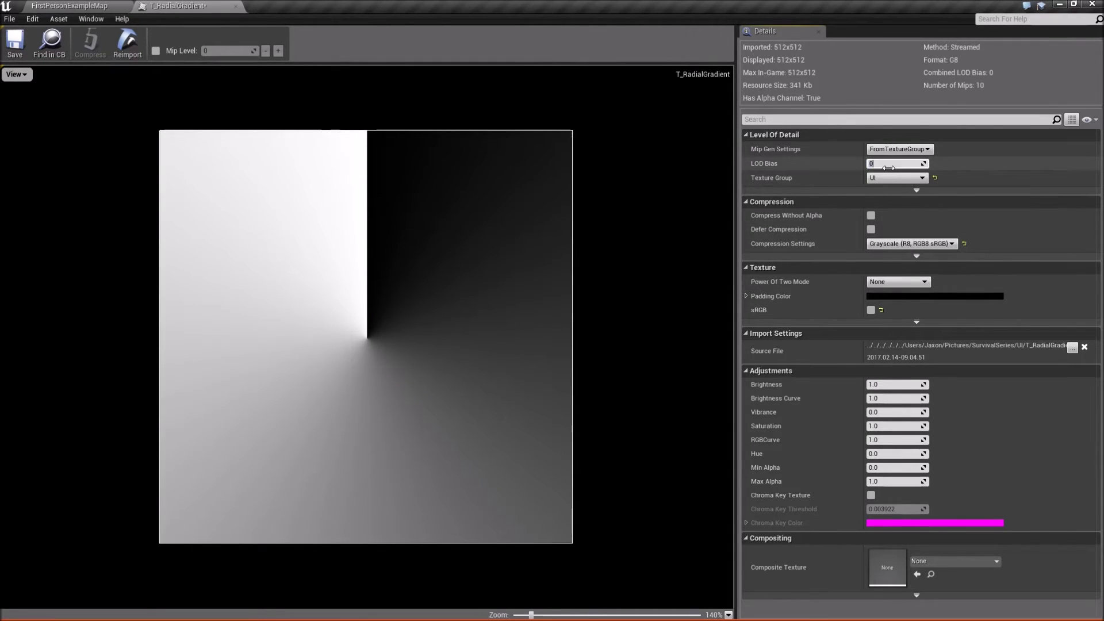
text(3)
key(Return)
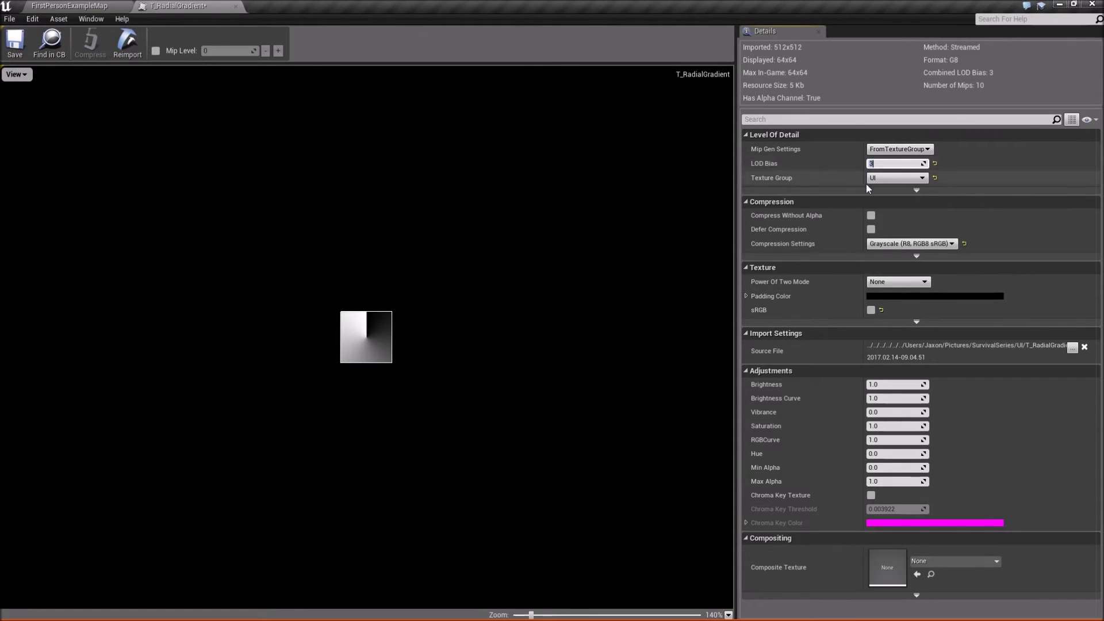
scroll(379, 403, up, 5)
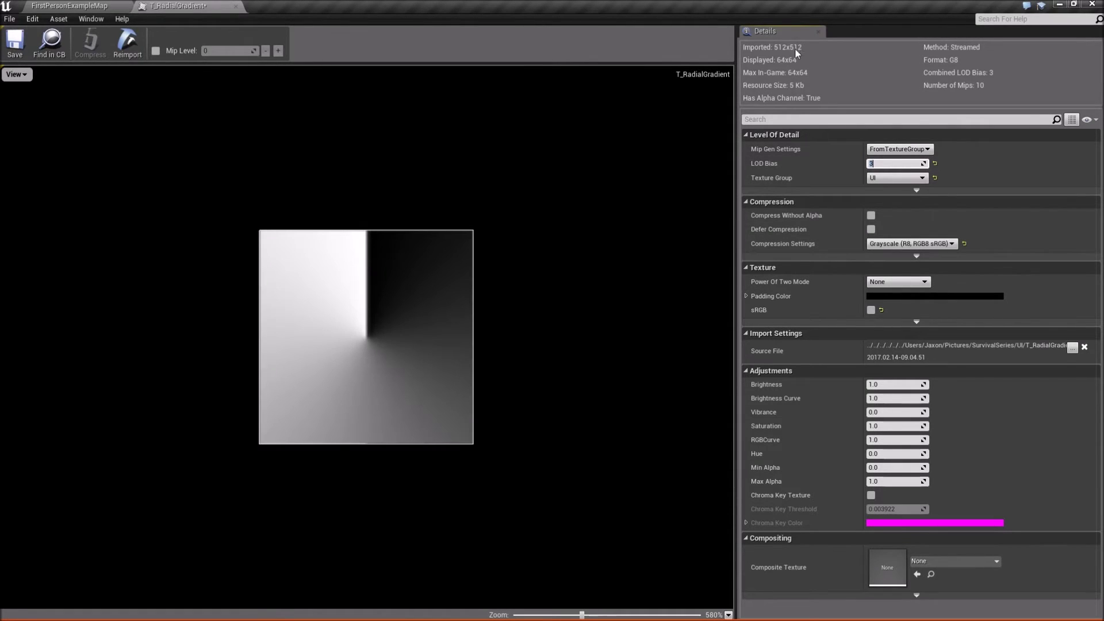
scroll(342, 313, up, 4)
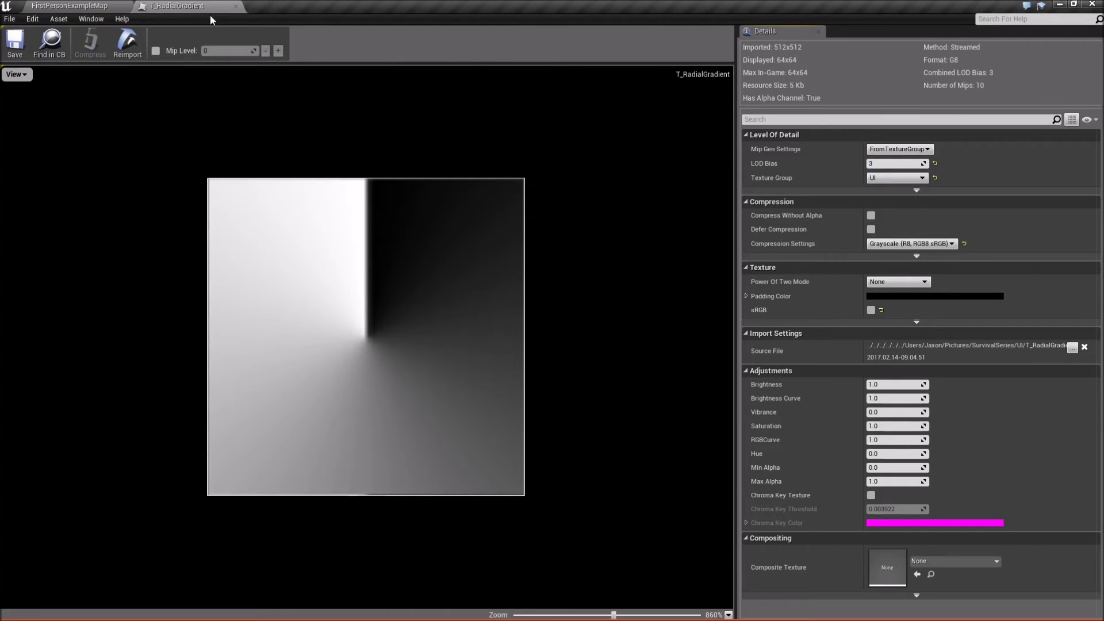
click(235, 6)
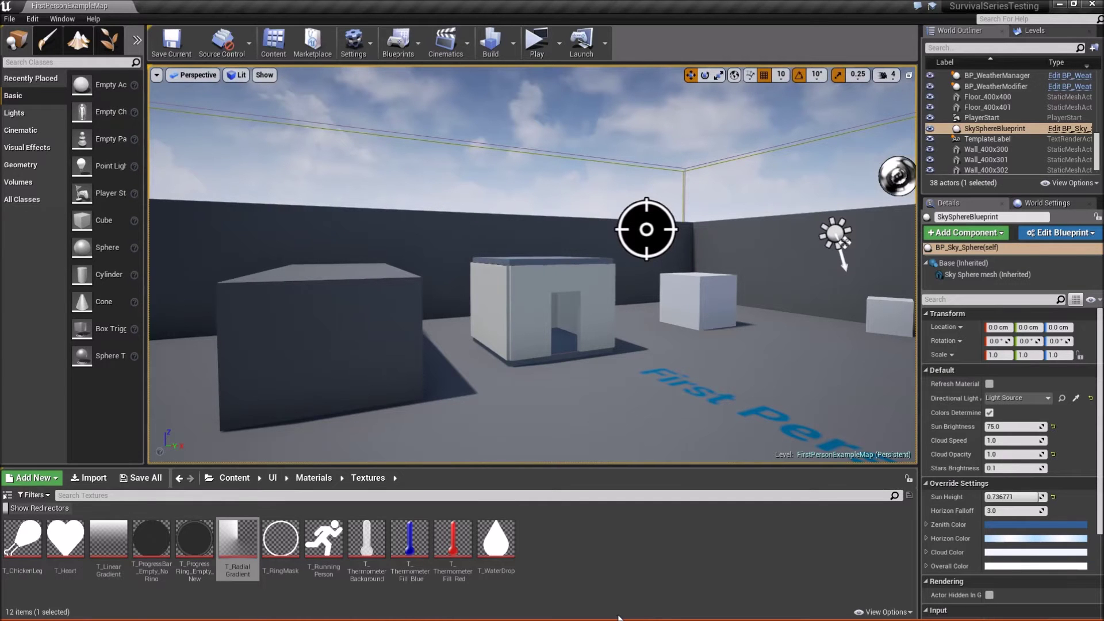
Go up to the UI Materials folder and save the current map.
click(504, 582)
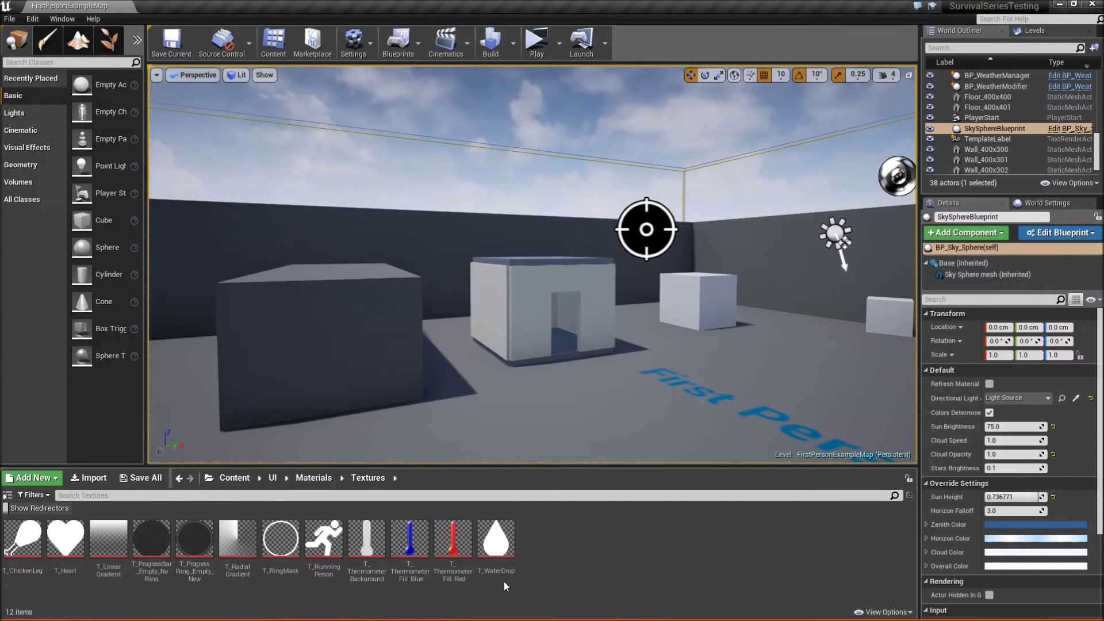
click(314, 478)
click(172, 43)
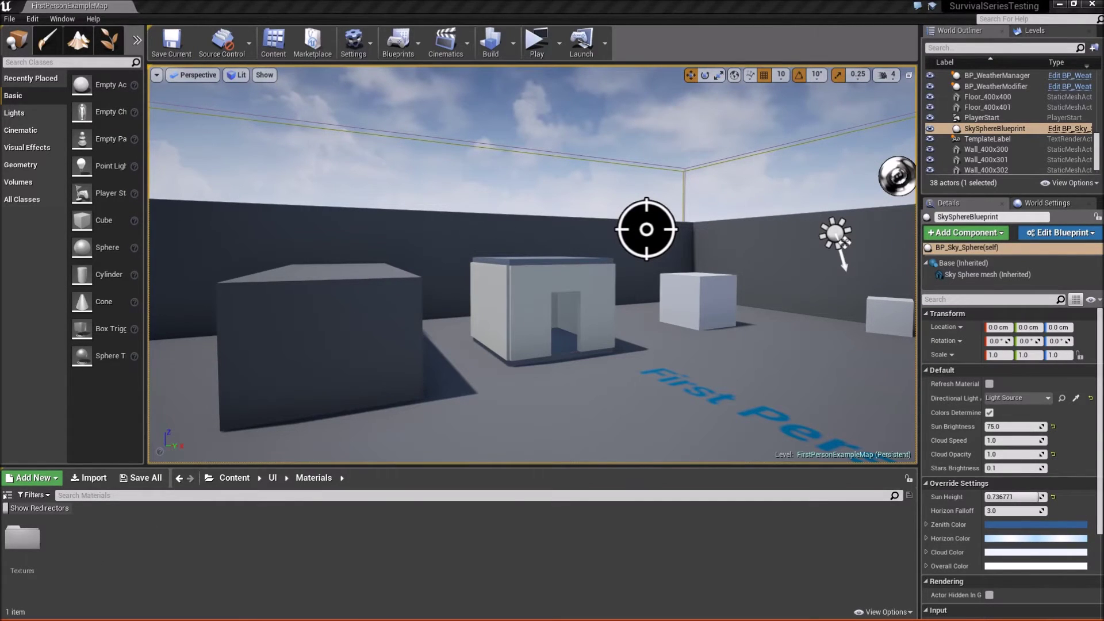
Create a new material named M_ProgressRing and open it in the material editor.
right_click(101, 539)
click(143, 326)
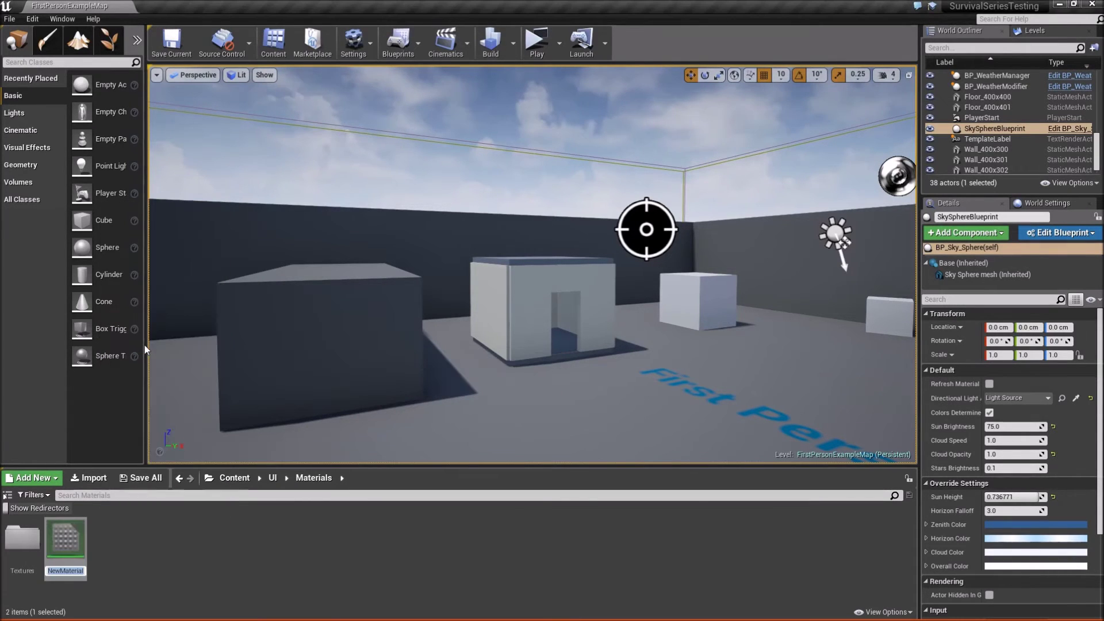
text(M_)
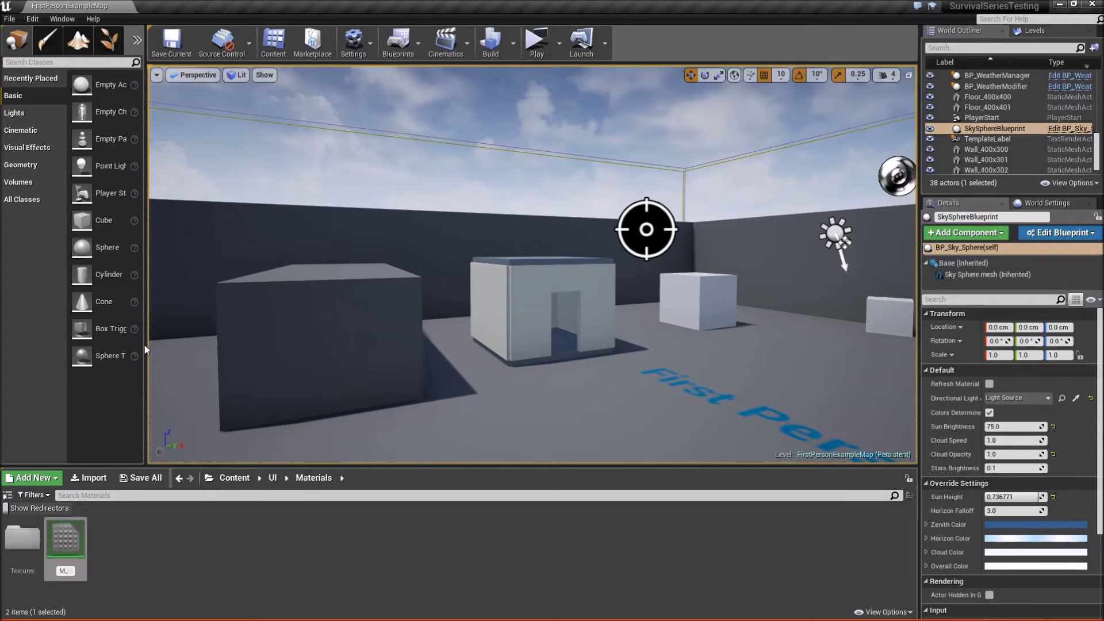
text(Progr)
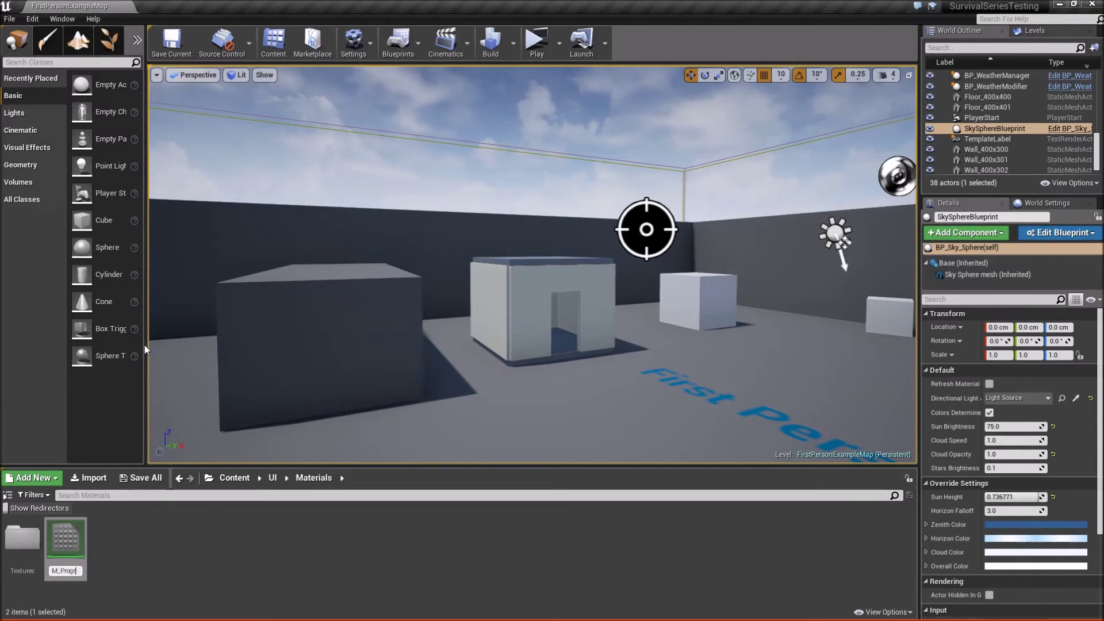
text(ess Ring)
key(Return)
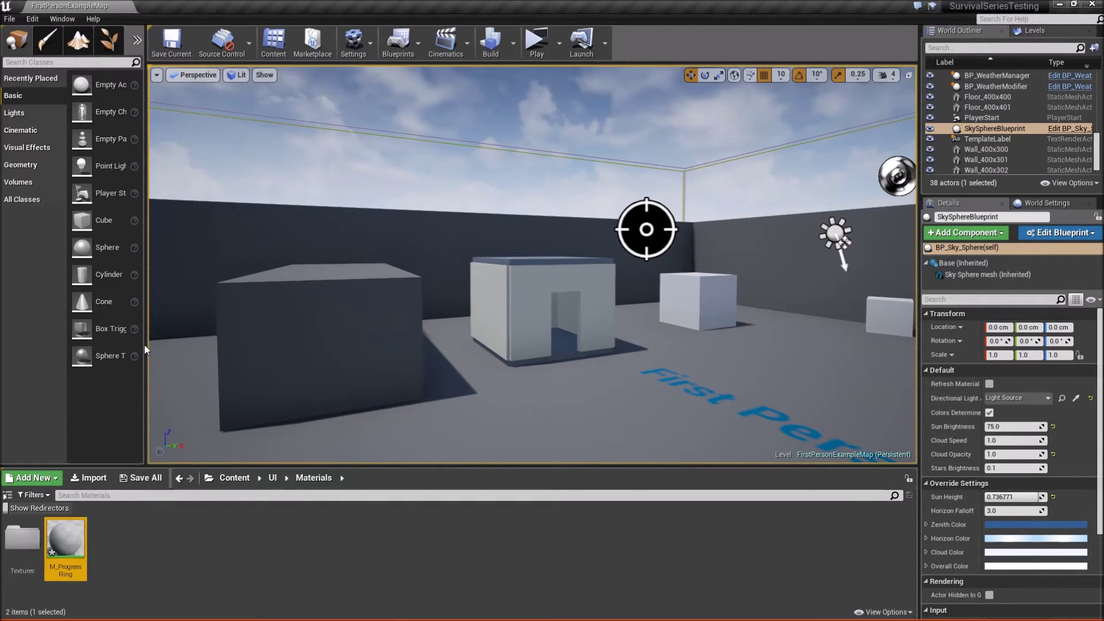
double_click(67, 546)
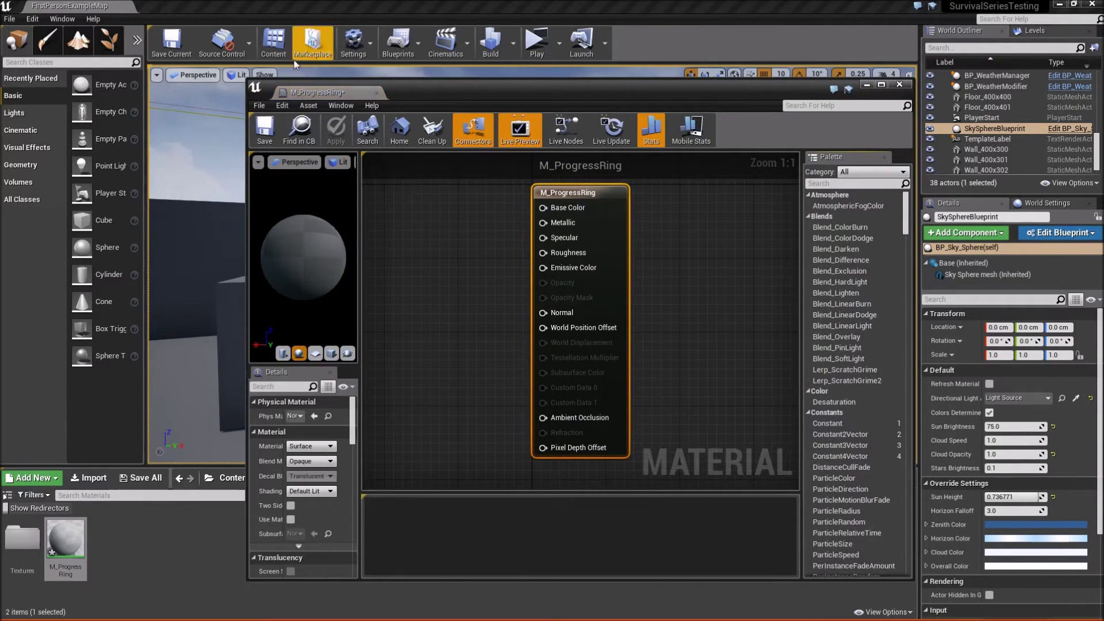
Set M_ProgressRing's Material Domain to User Interface and Blend Mode to Translucent.
double_click(312, 88)
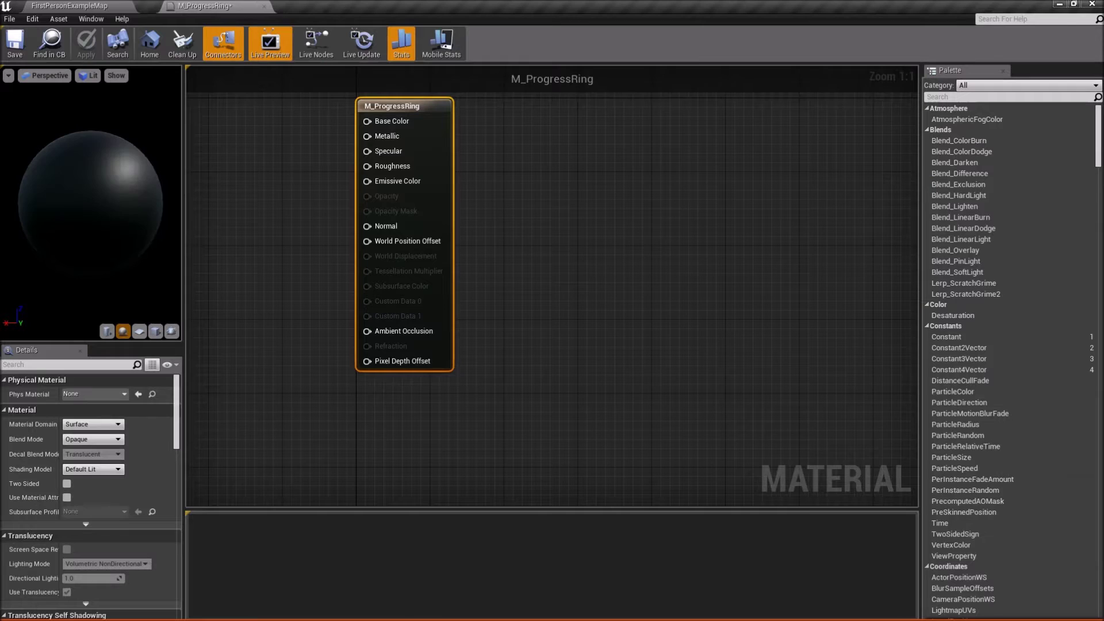
click(349, 160)
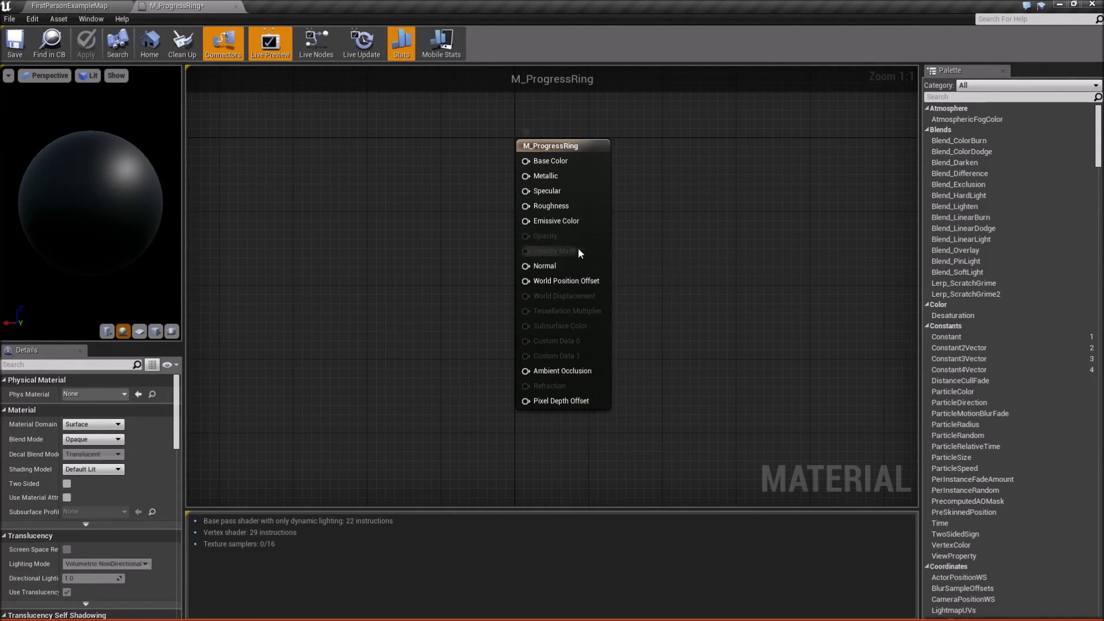
click(80, 425)
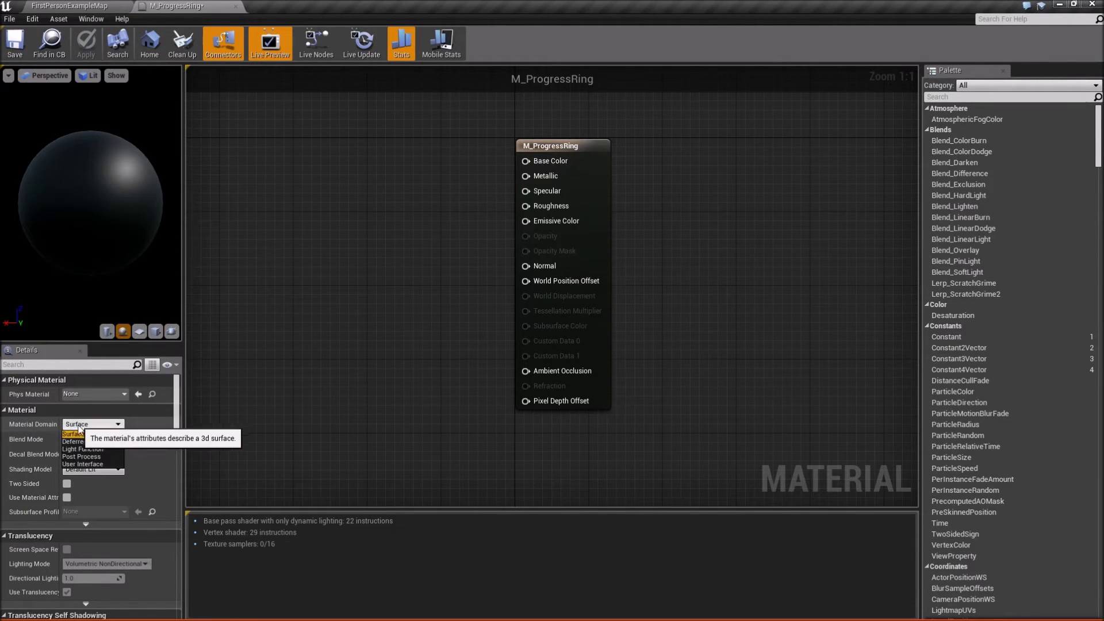
click(82, 464)
right_drag(422, 218, 564, 286)
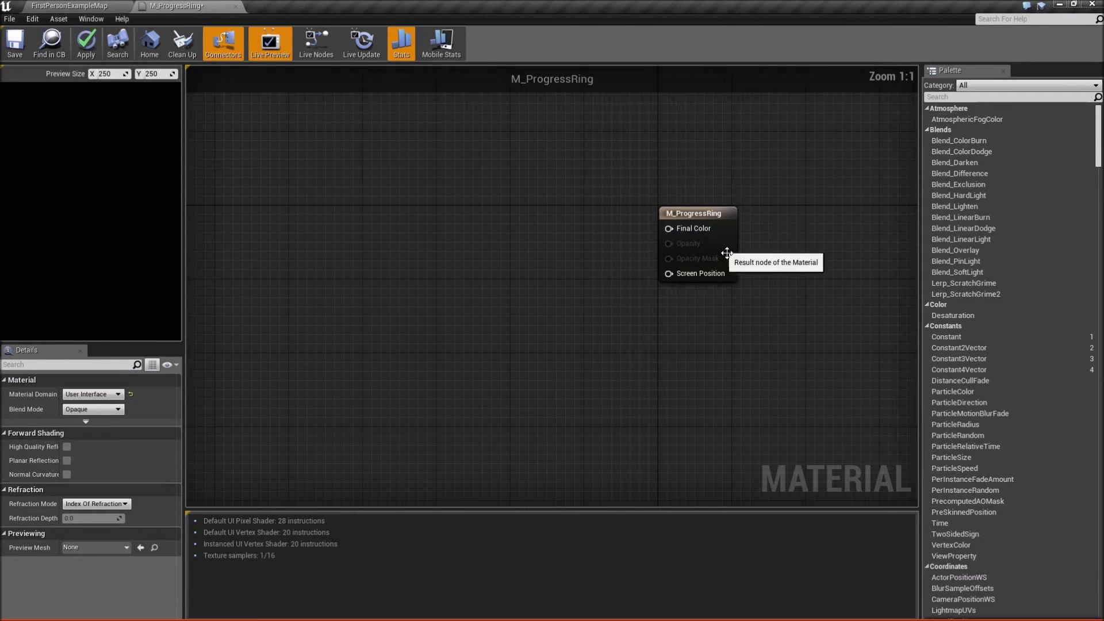
click(706, 251)
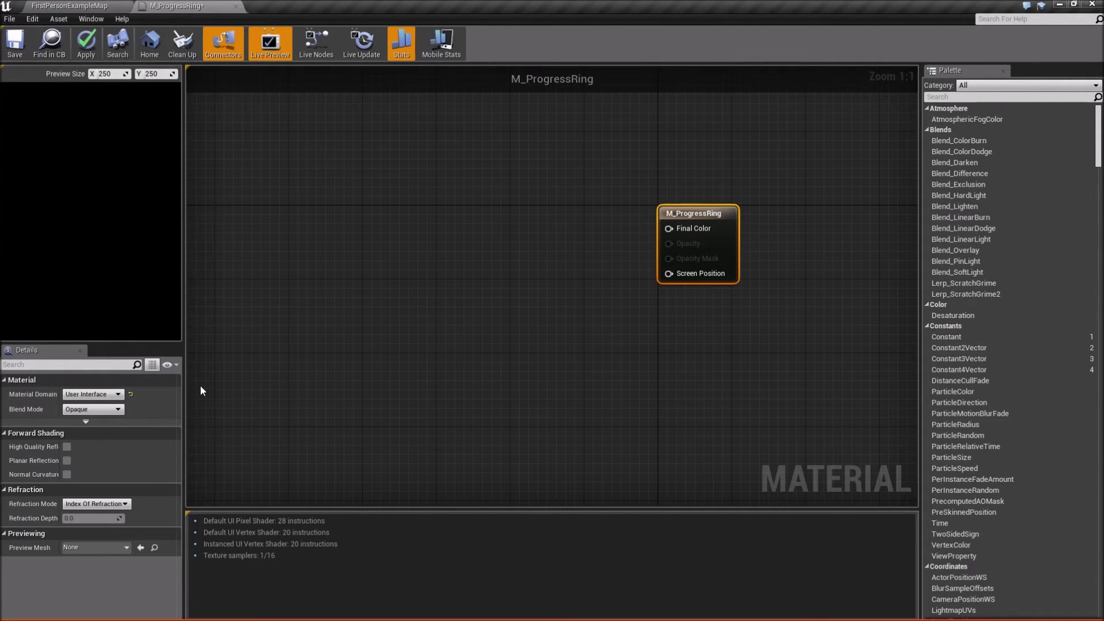
click(86, 409)
click(79, 434)
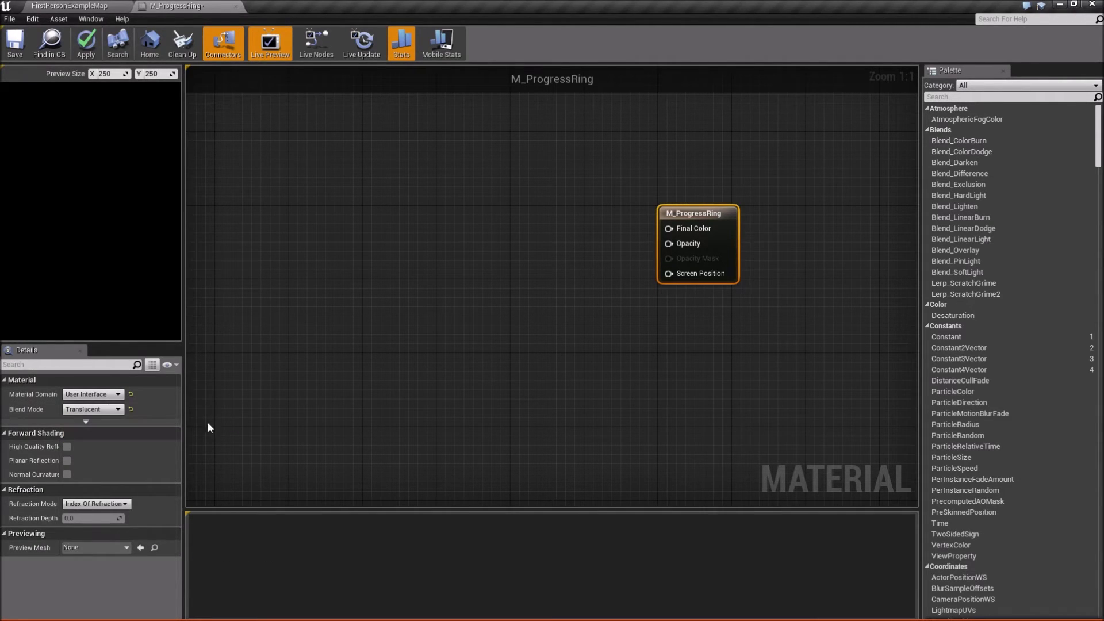
right_drag(460, 252, 539, 294)
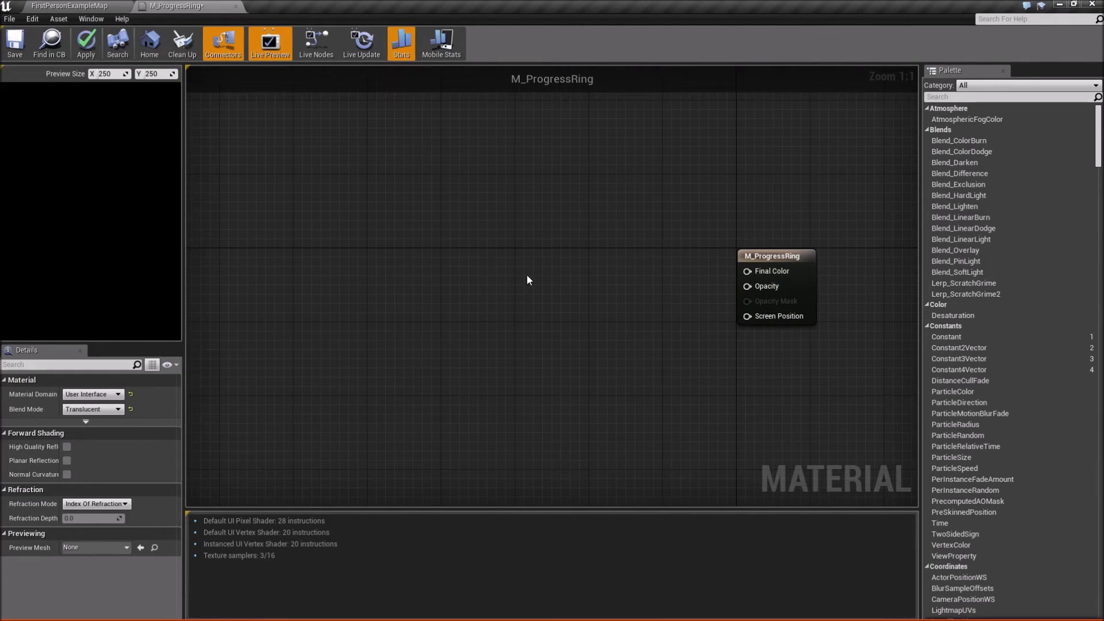
right_drag(440, 347, 530, 352)
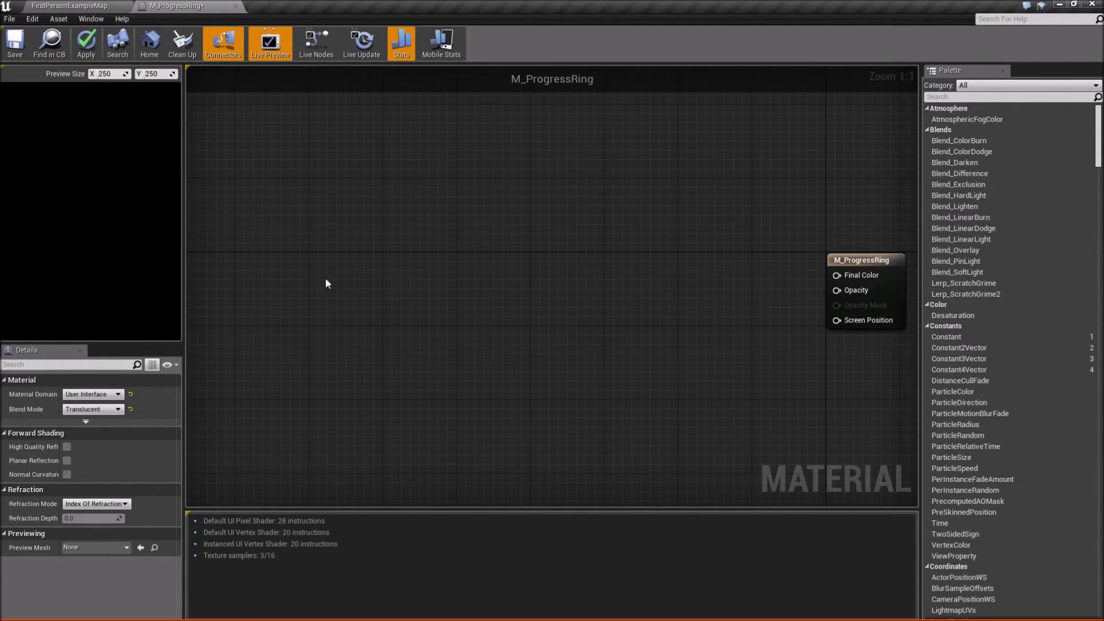
Place a single Texture Sample node in the graph, deleting the extra duplicate.
click(297, 236)
drag(354, 260, 319, 229)
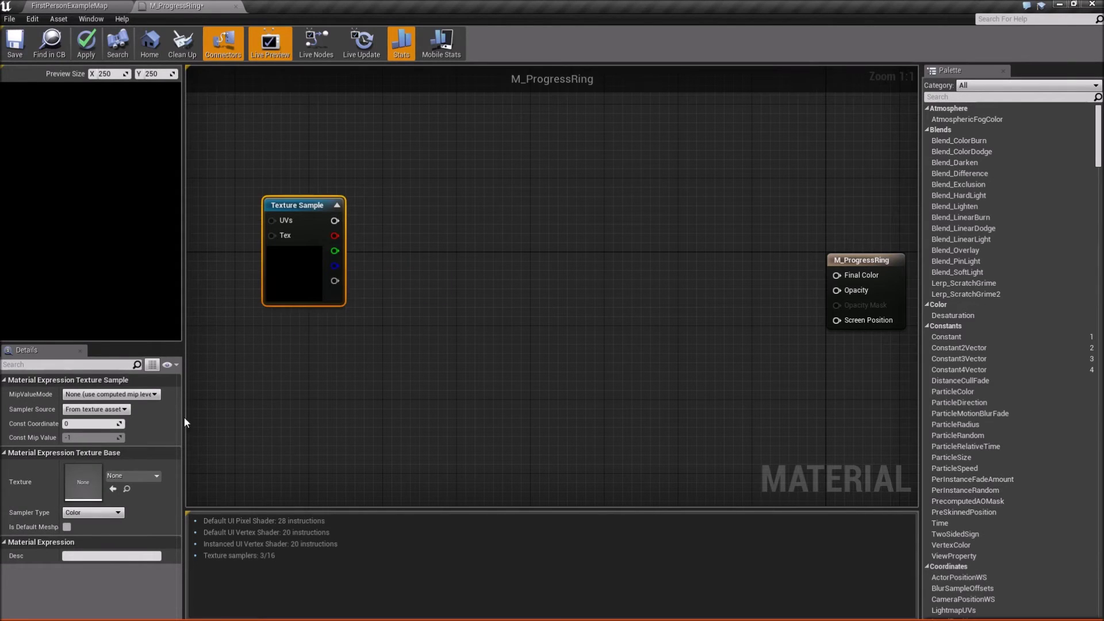
click(368, 360)
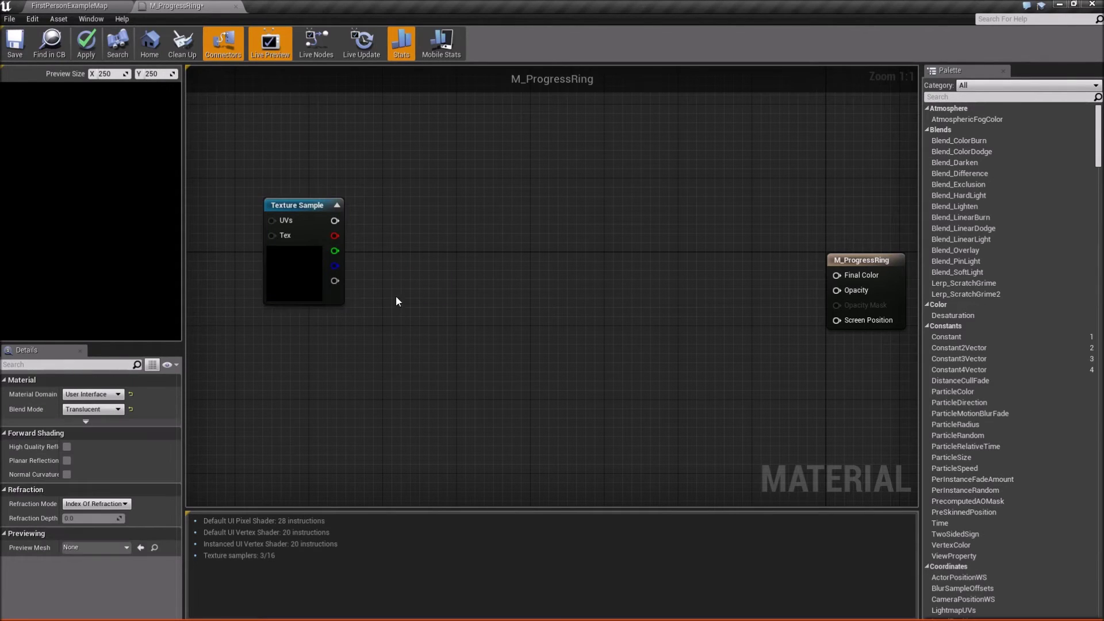
right_click(400, 260)
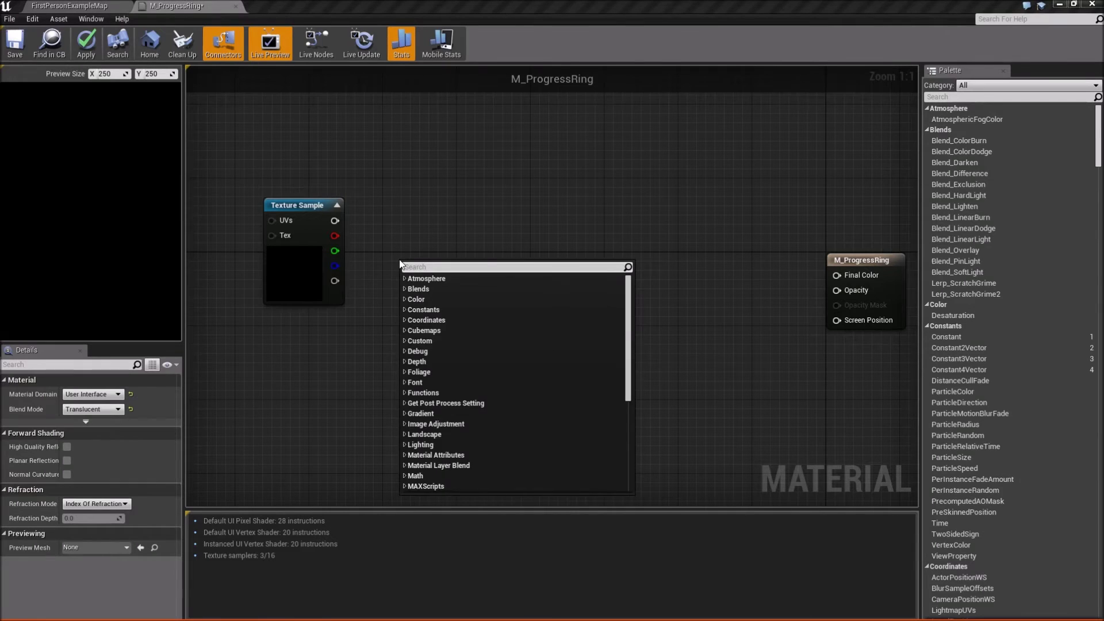
text(texturesam)
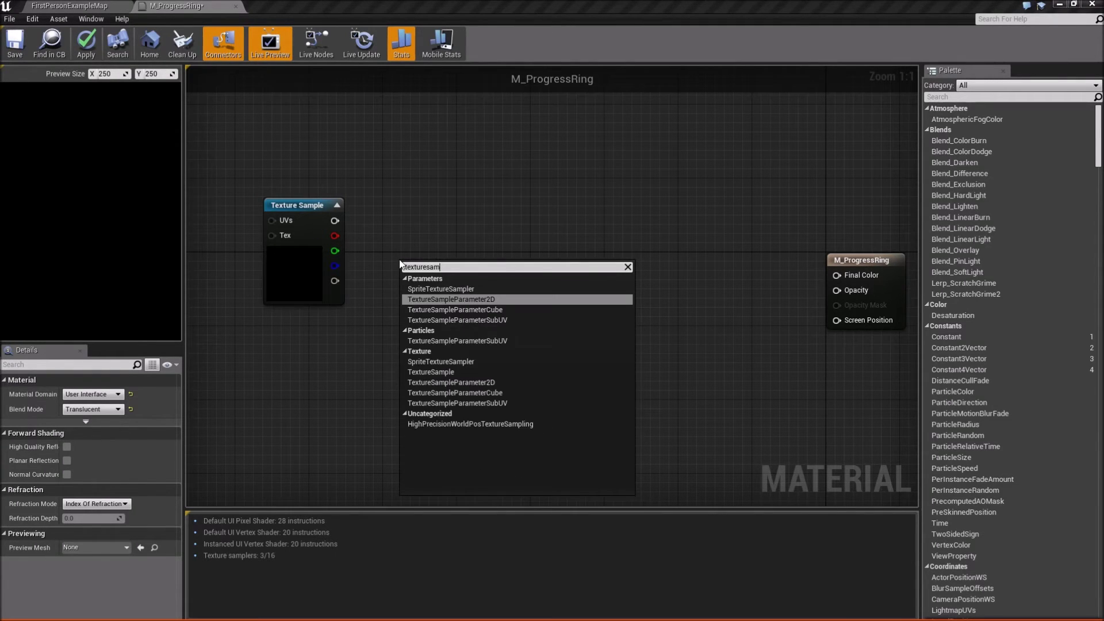
key(BackSpace)
key(BackSpace)
key(BackSpace)
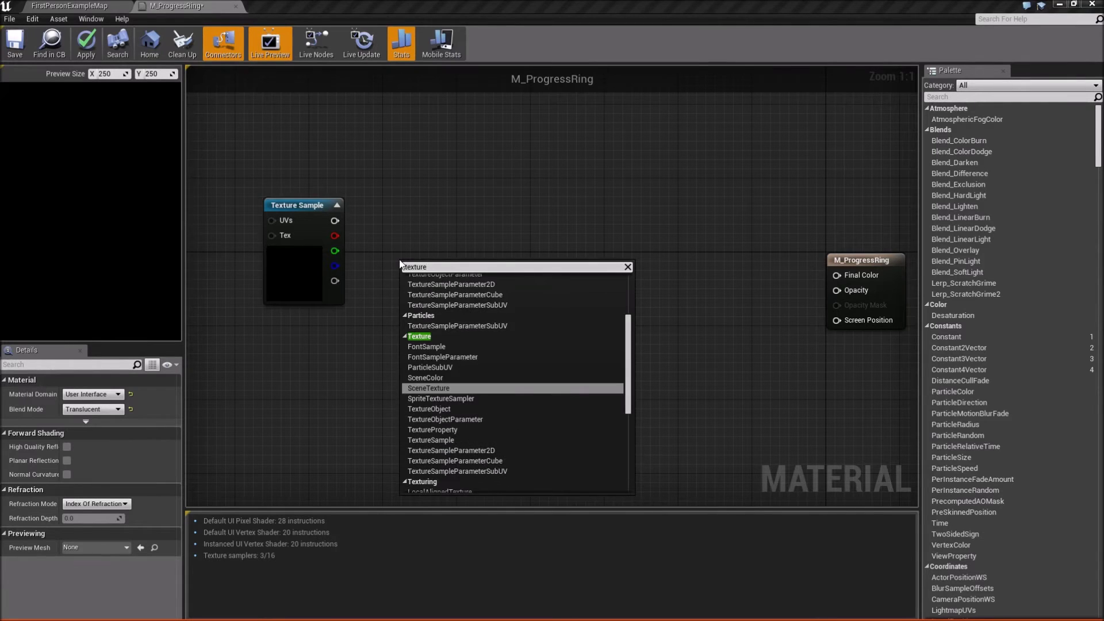
click(446, 440)
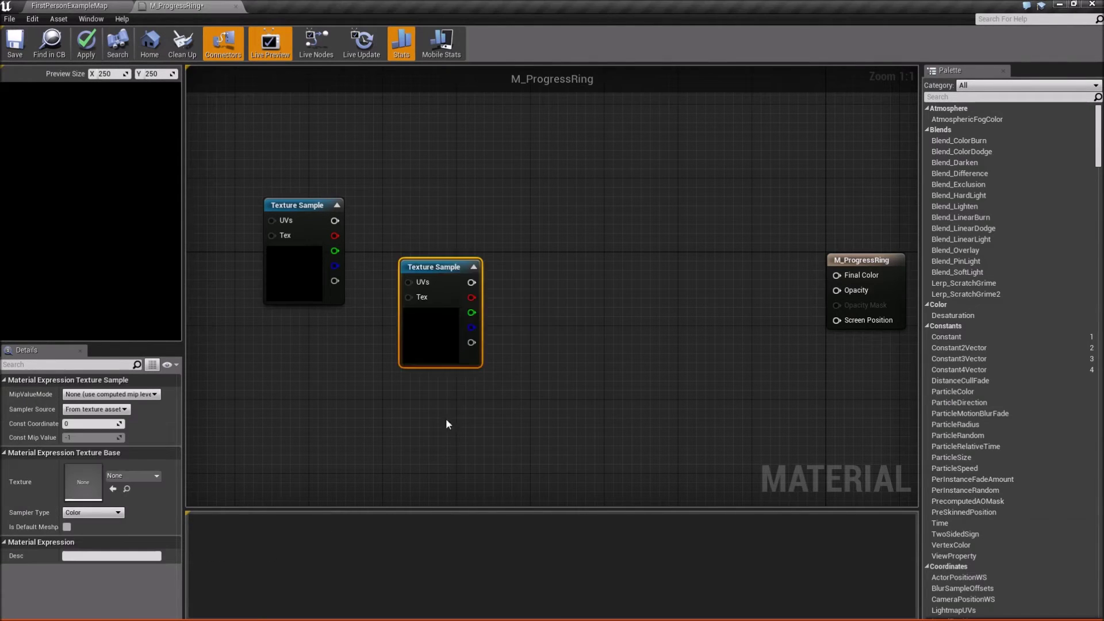
drag(459, 313, 433, 264)
click(406, 322)
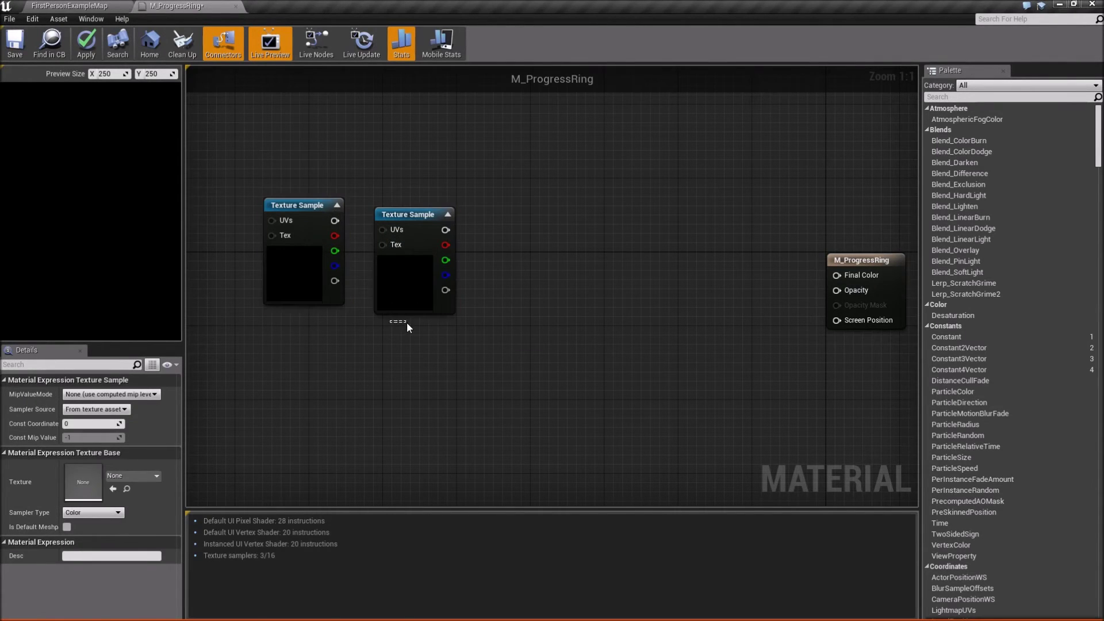
click(406, 277)
key(Delete)
right_drag(381, 331, 433, 299)
drag(386, 169, 406, 240)
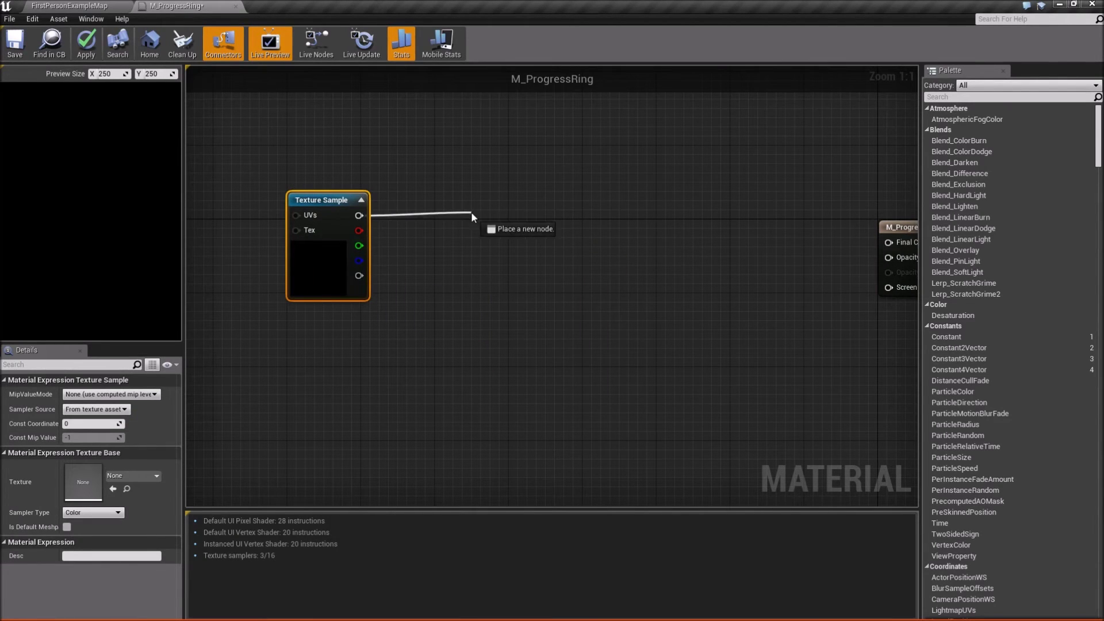
Set the Texture Sample's texture to T_RadialGradient and drag a wire from its red output.
drag(471, 216, 471, 216)
click(446, 163)
right_drag(446, 163, 363, 170)
drag(276, 237, 347, 239)
right_drag(347, 239, 454, 226)
click(300, 279)
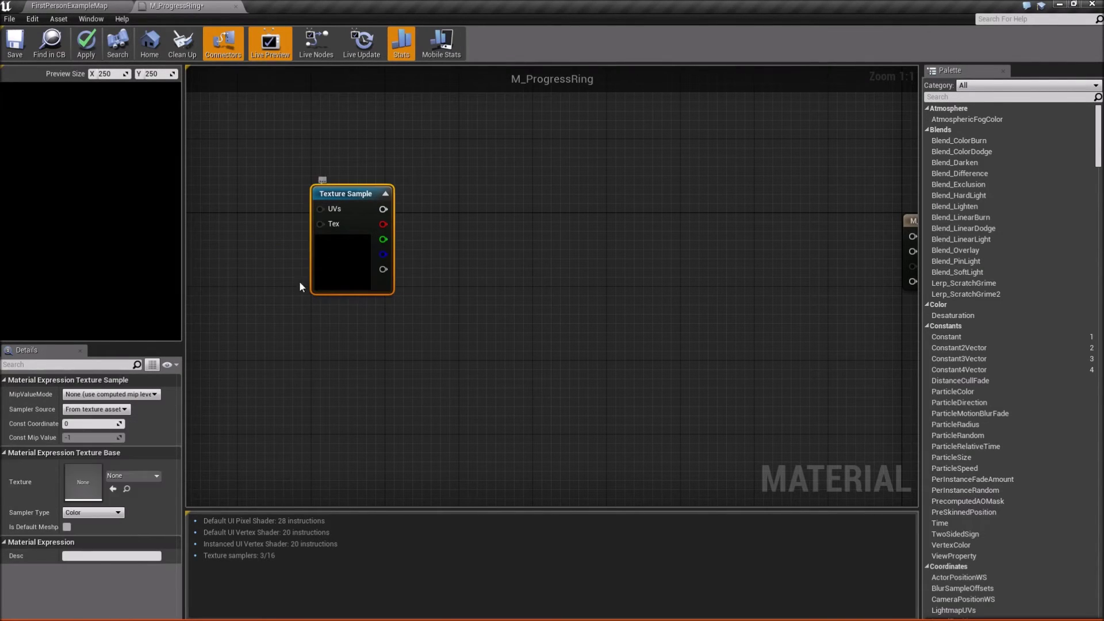
click(156, 477)
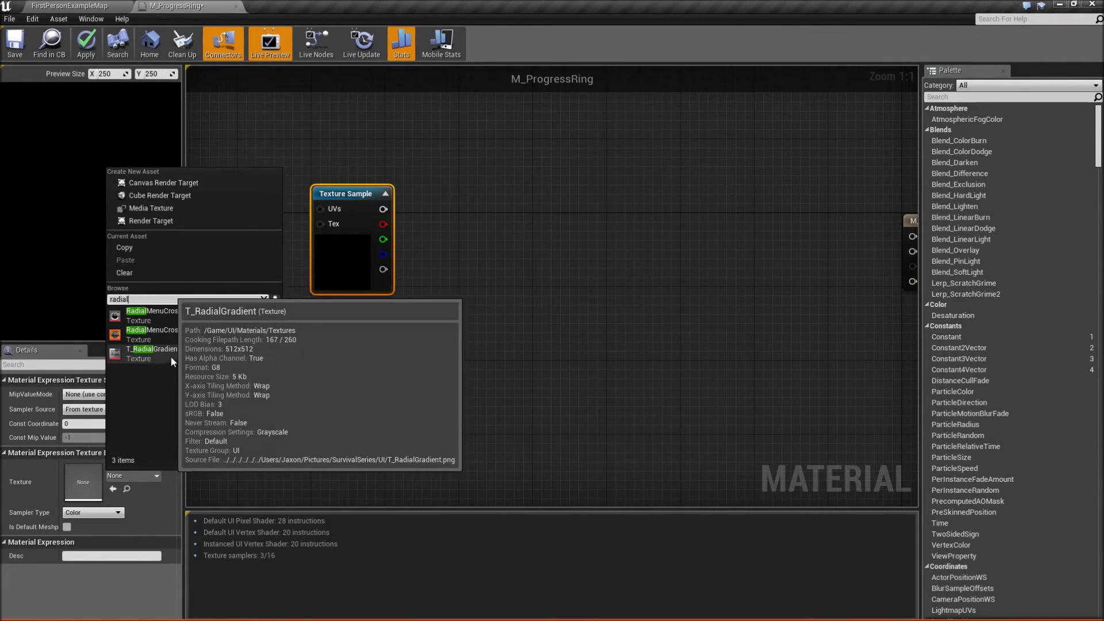
click(170, 355)
drag(373, 275, 355, 276)
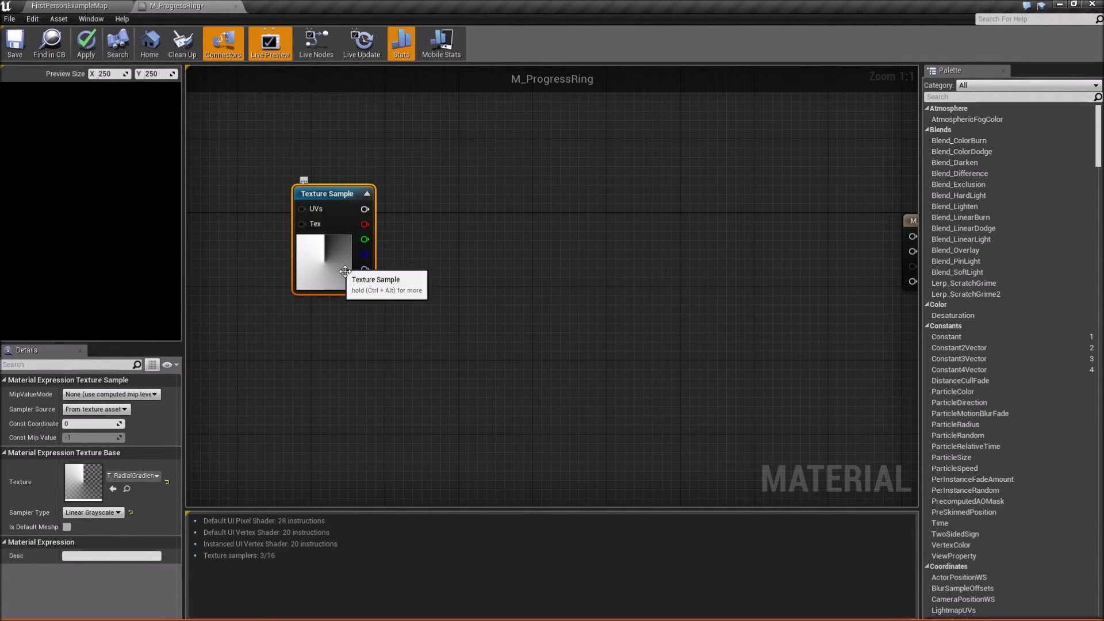
click(386, 248)
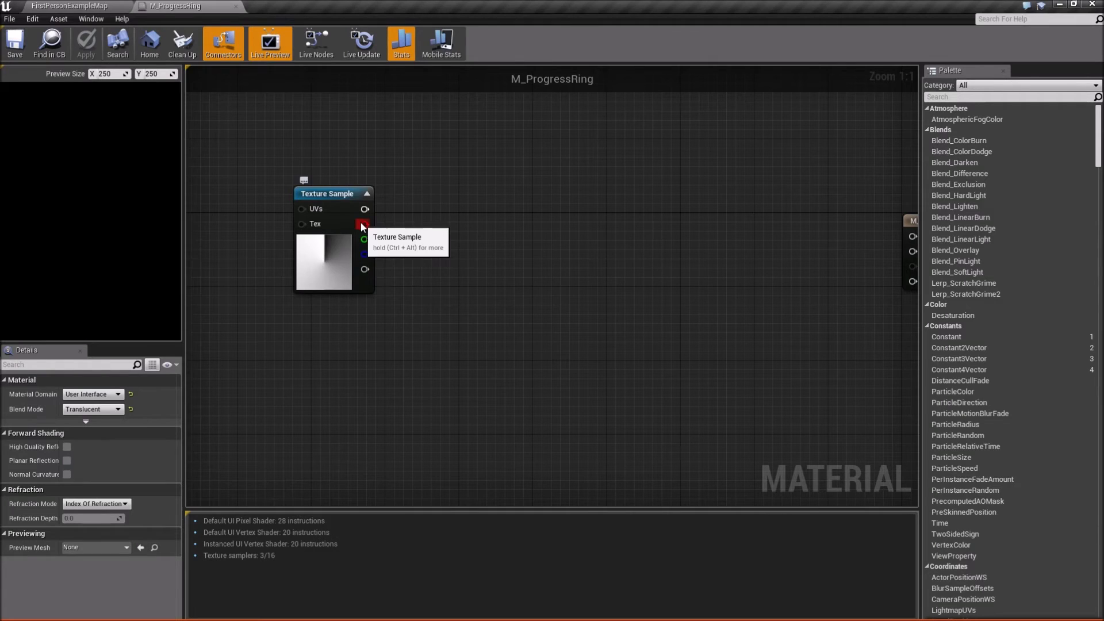
drag(372, 226, 462, 255)
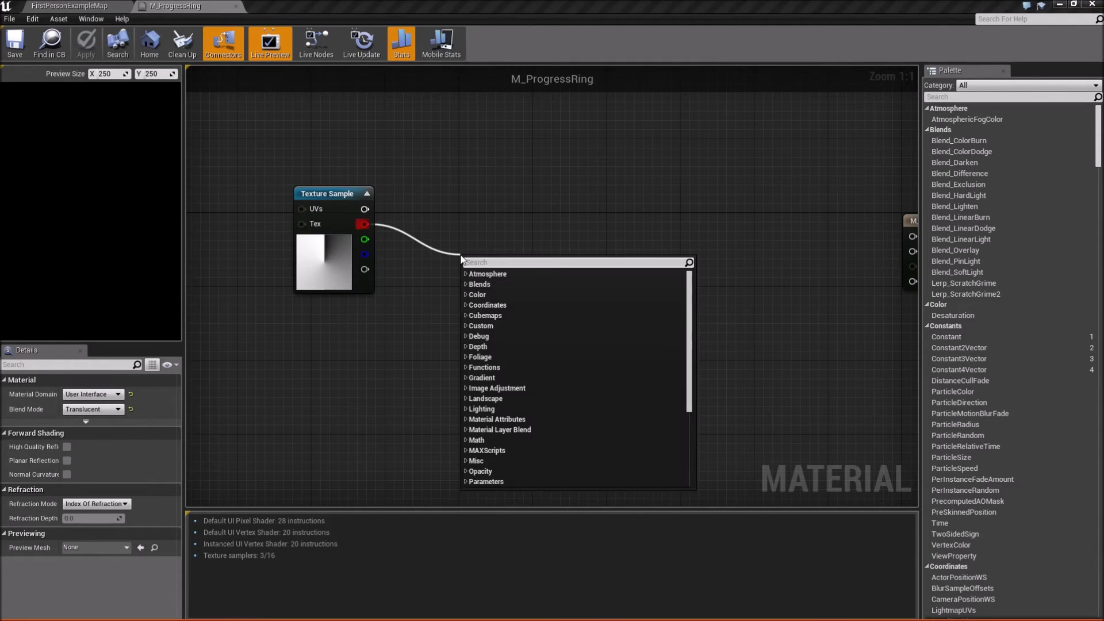
Create an If node fed by the Texture Sample's R channel into its A input.
text(if)
key(Return)
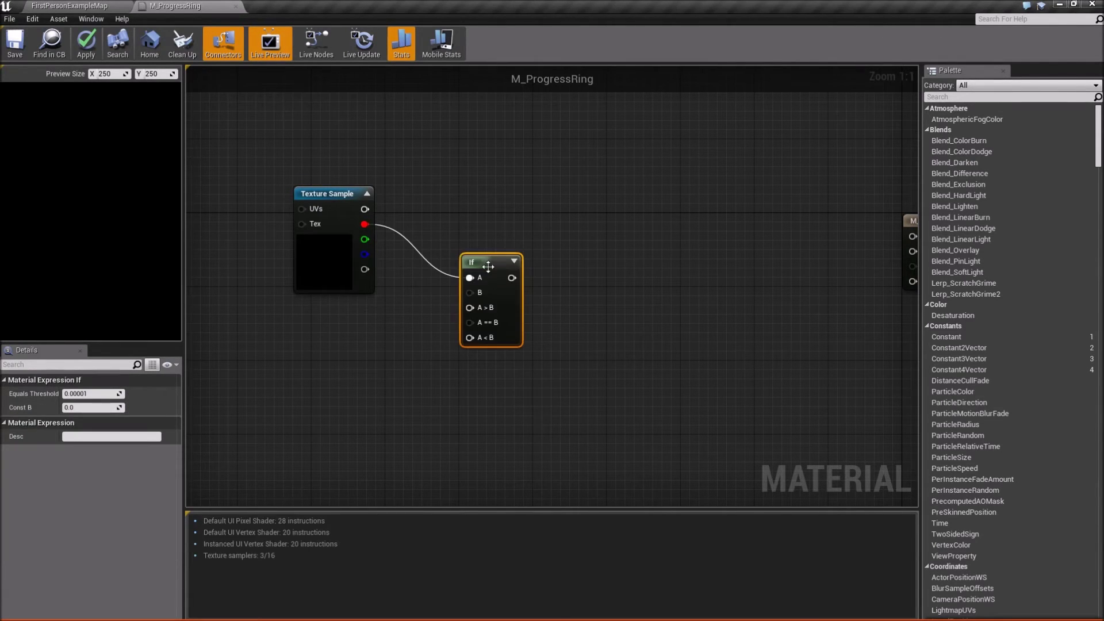
right_drag(451, 295, 470, 260)
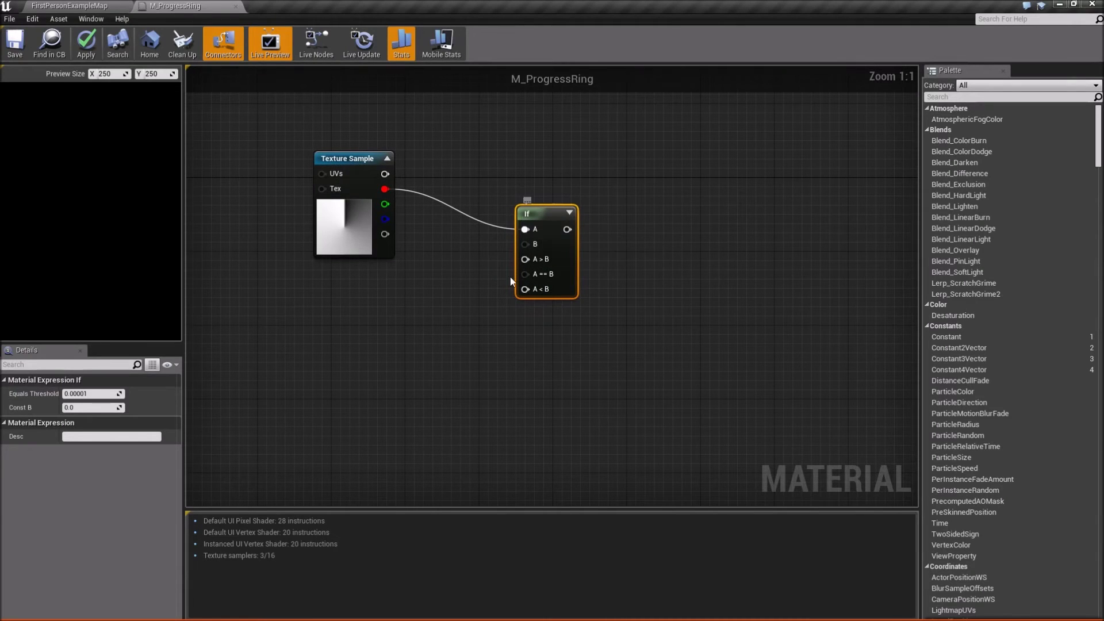
drag(553, 251, 535, 275)
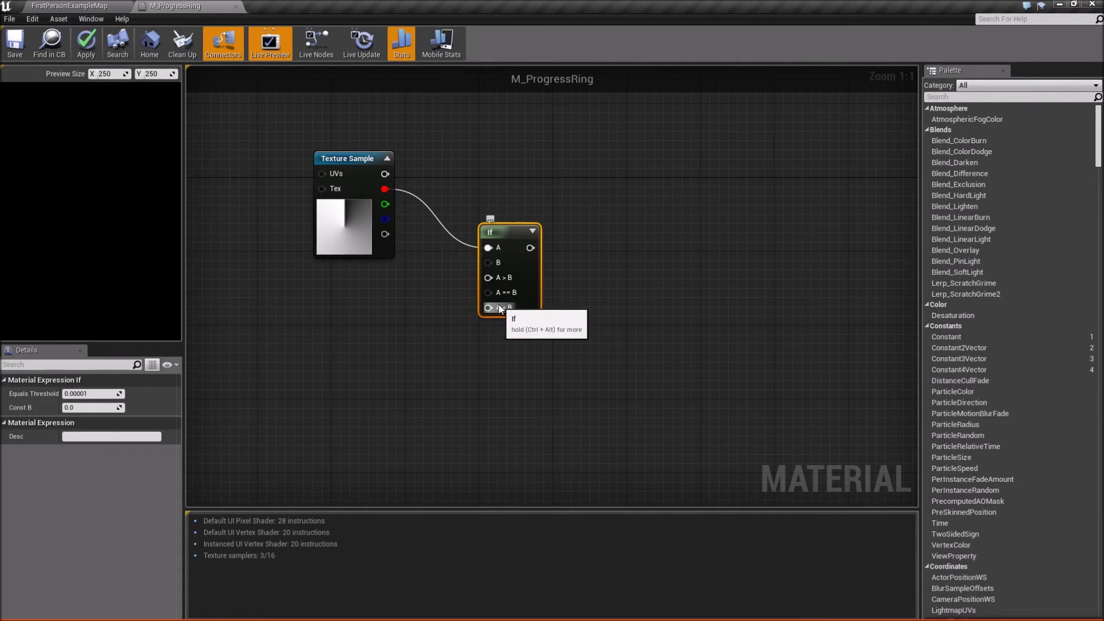
click(488, 322)
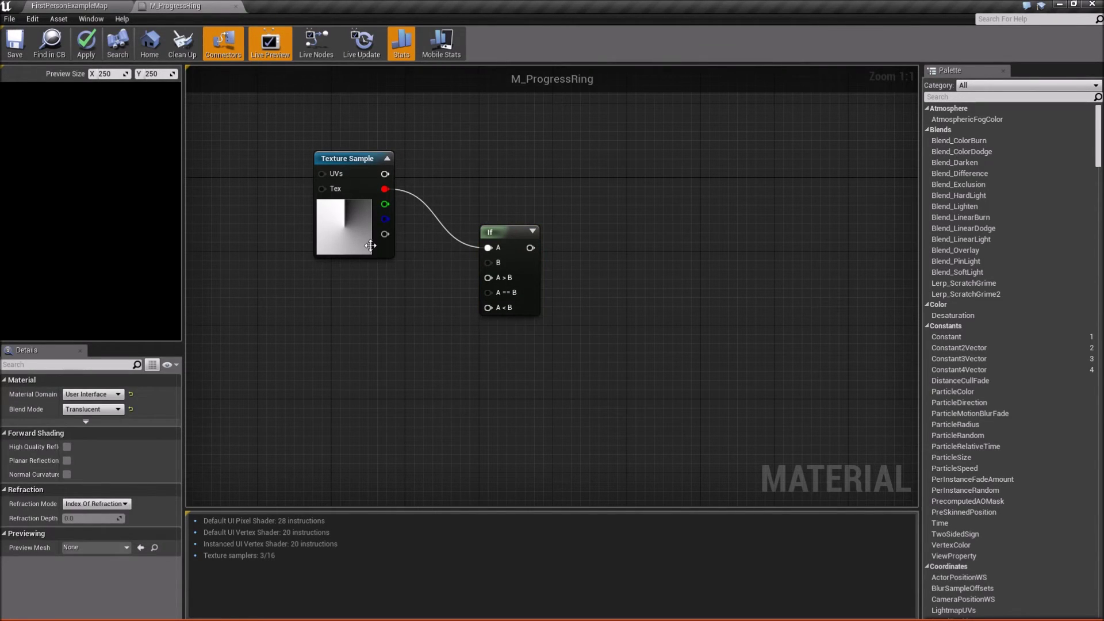
drag(371, 262, 370, 236)
click(383, 277)
right_drag(382, 277, 418, 260)
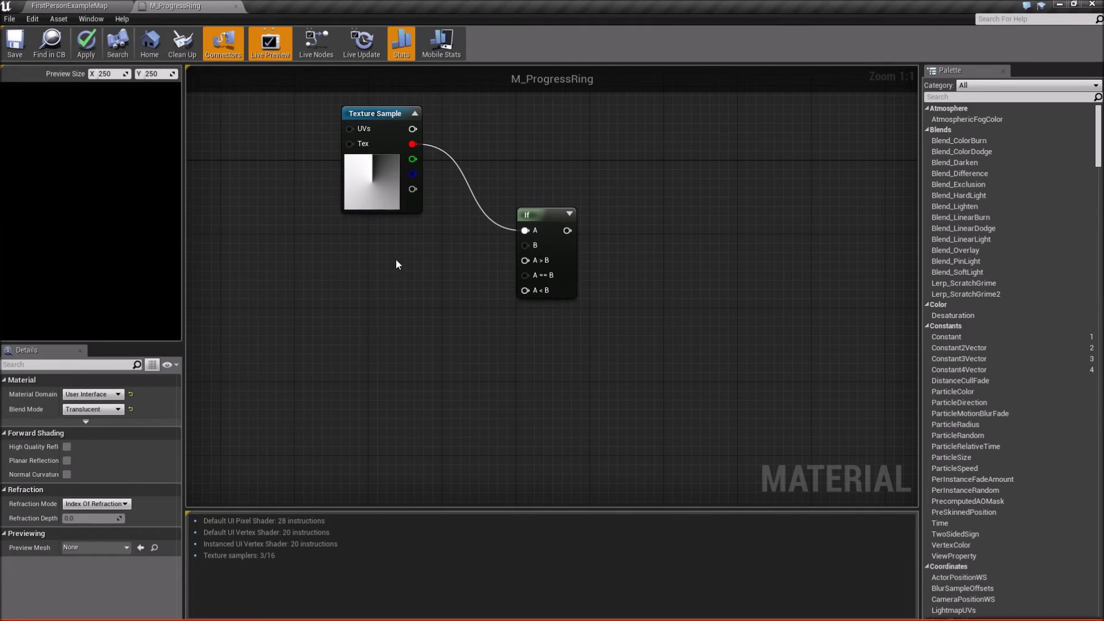
right_drag(392, 252, 406, 283)
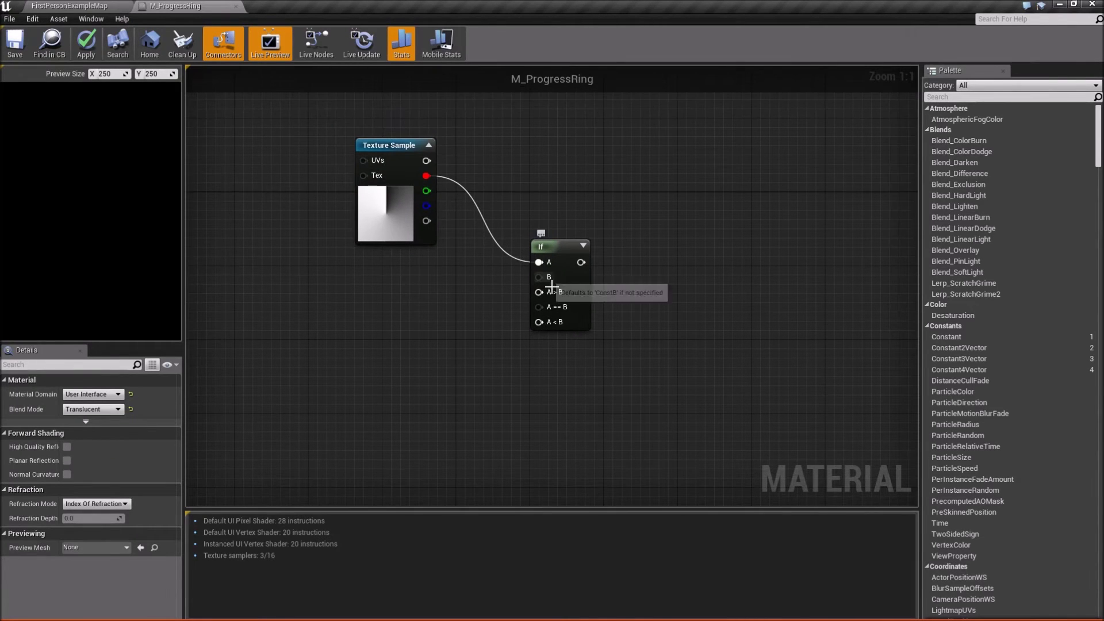
Add a Scalar Parameter node named Alpha below the Texture Sample.
right_click(387, 284)
text(scalar)
key(Return)
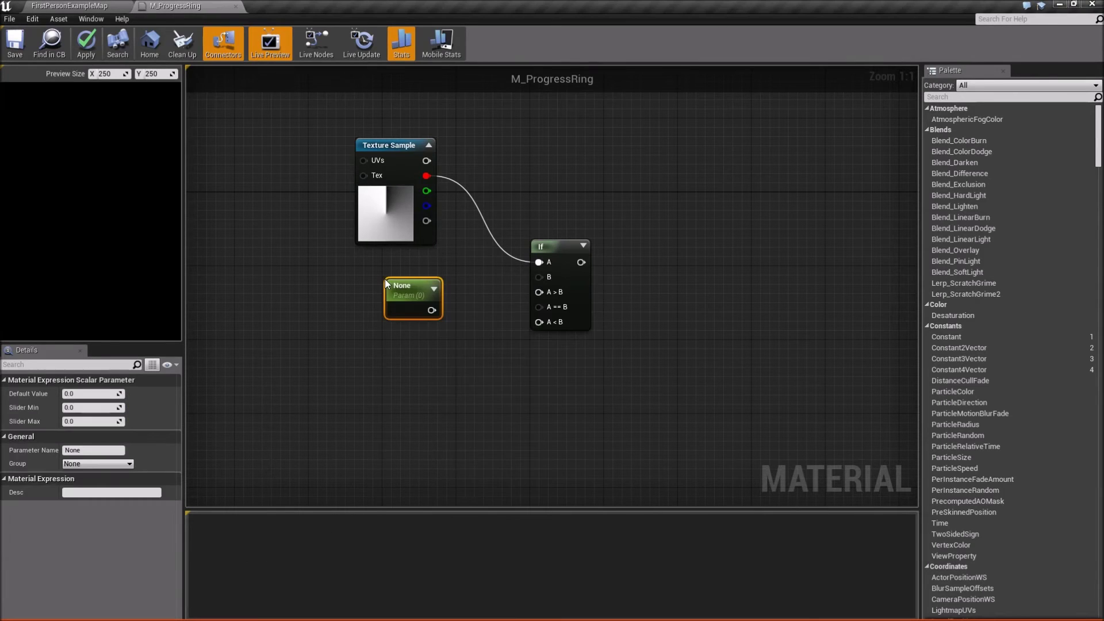
drag(417, 295, 411, 278)
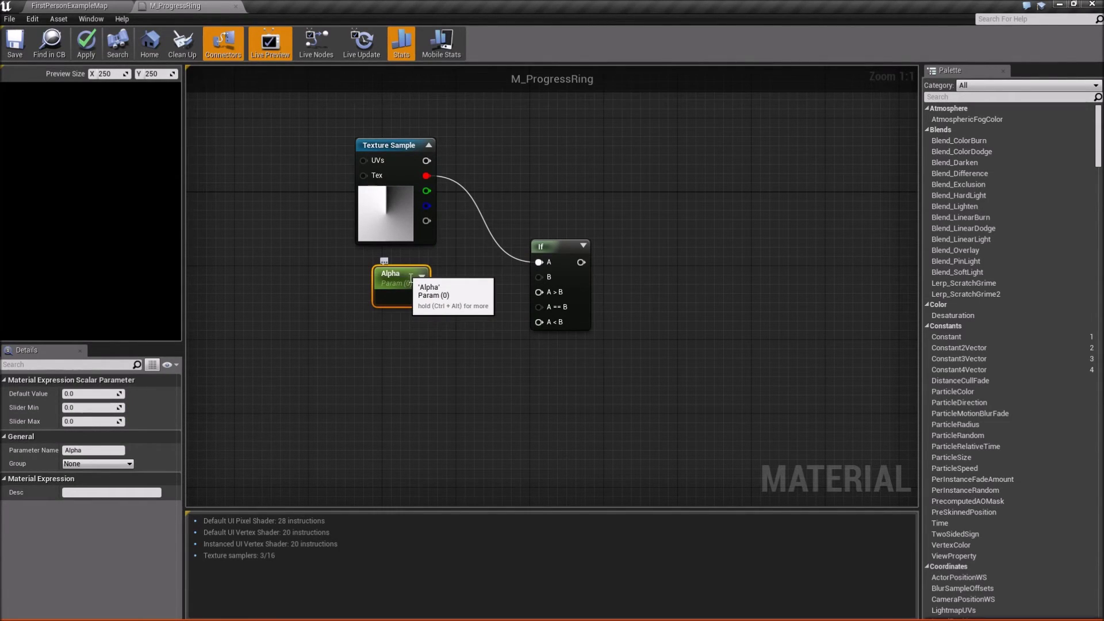
right_drag(693, 238, 609, 254)
Wire the Alpha parameter's output into the If node's B input.
drag(585, 249, 282, 390)
right_drag(561, 368, 523, 291)
drag(539, 141, 239, 480)
right_drag(274, 439, 370, 436)
click(370, 436)
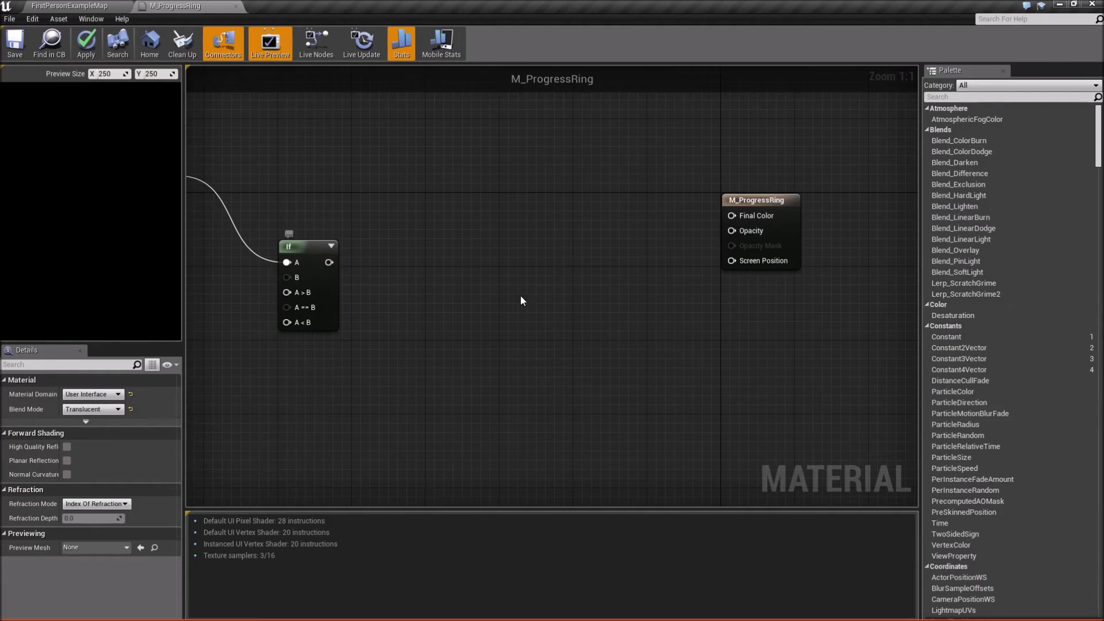
right_drag(428, 305, 674, 309)
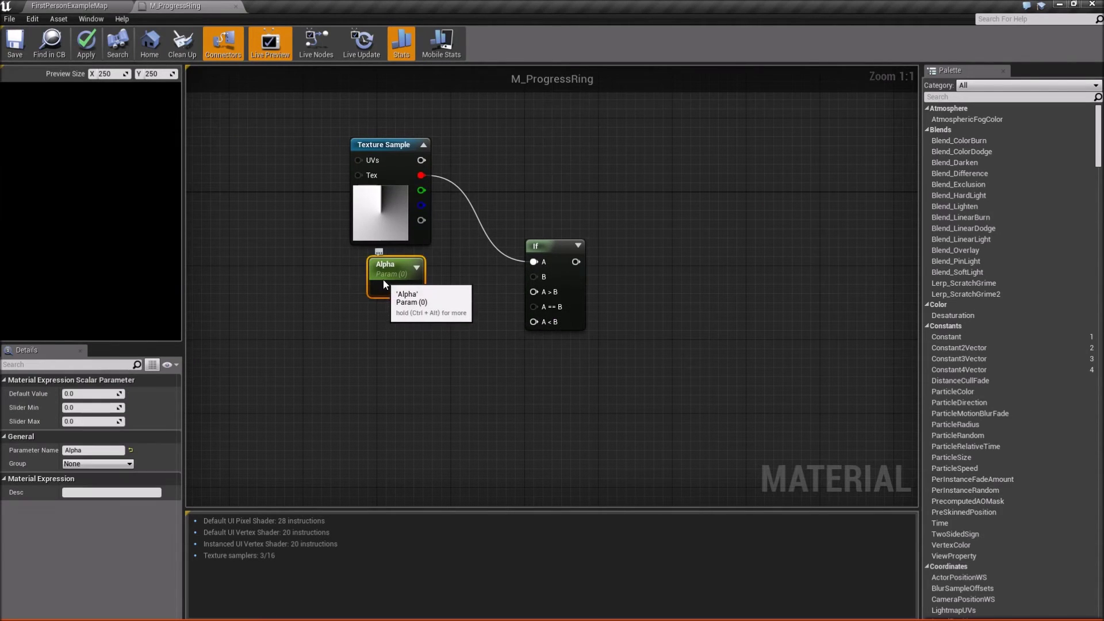
drag(414, 288, 554, 278)
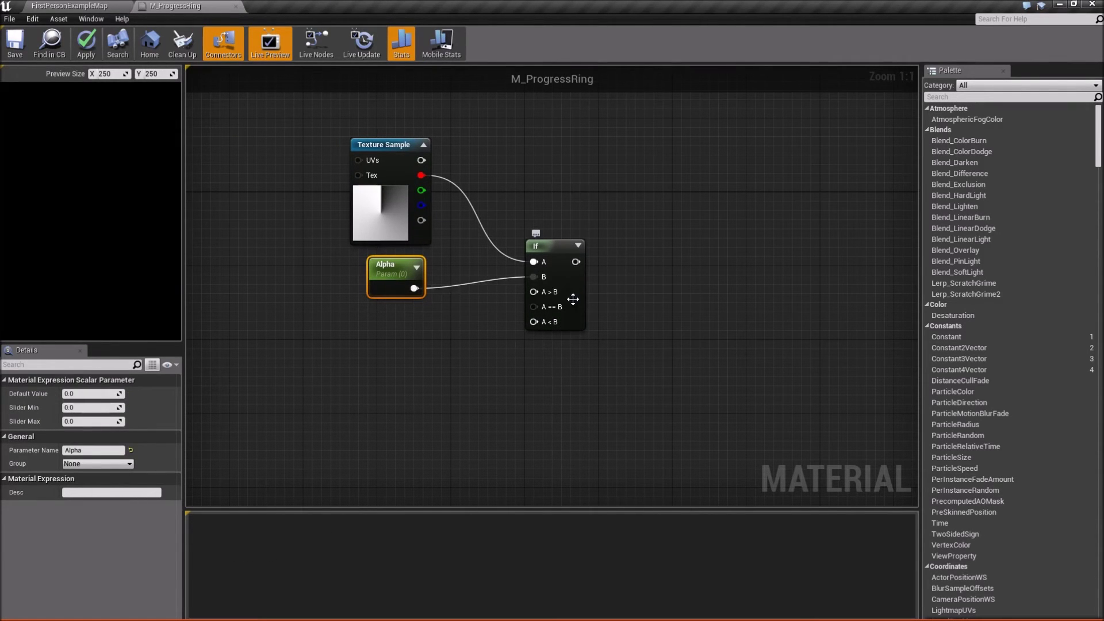
click(461, 240)
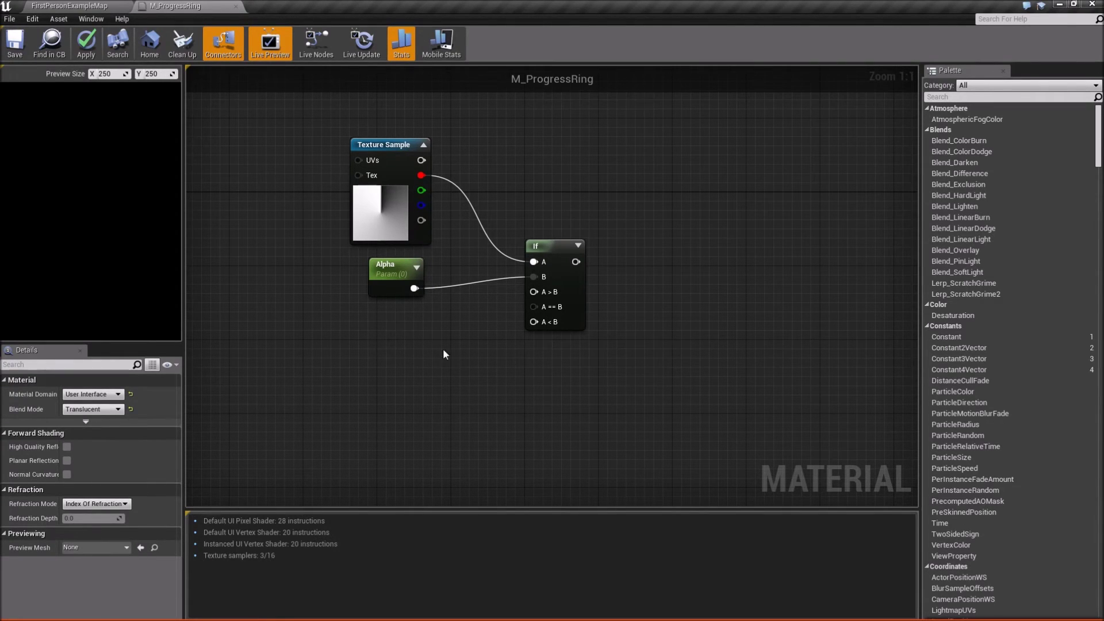
Add a Constant 0 node, duplicate it, and wire the 0 into the If's A > B input.
right_click(396, 314)
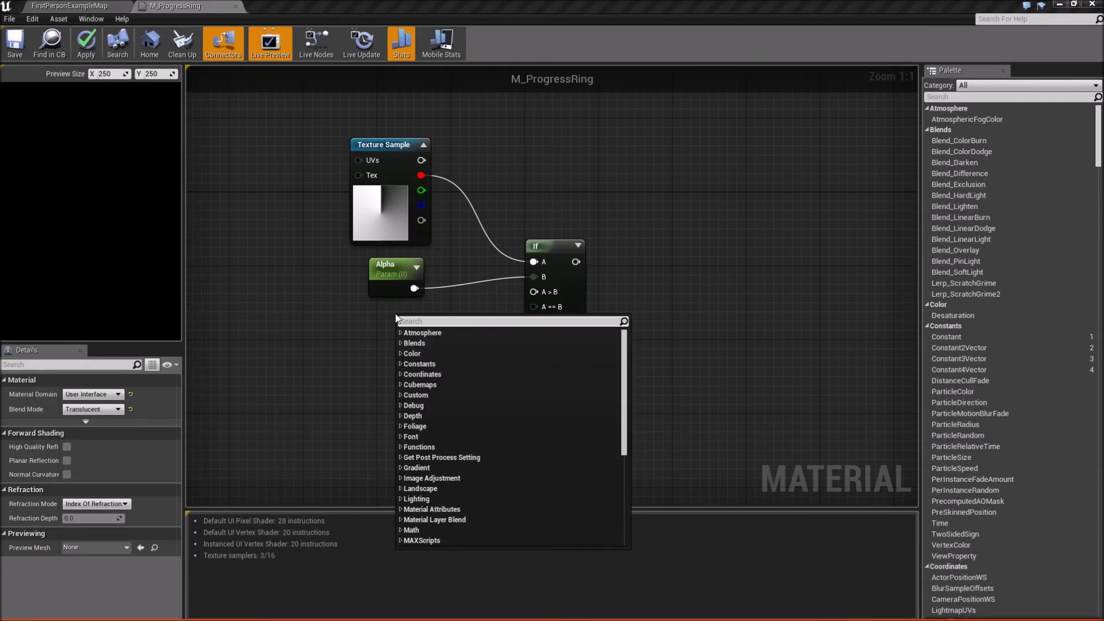
text(const)
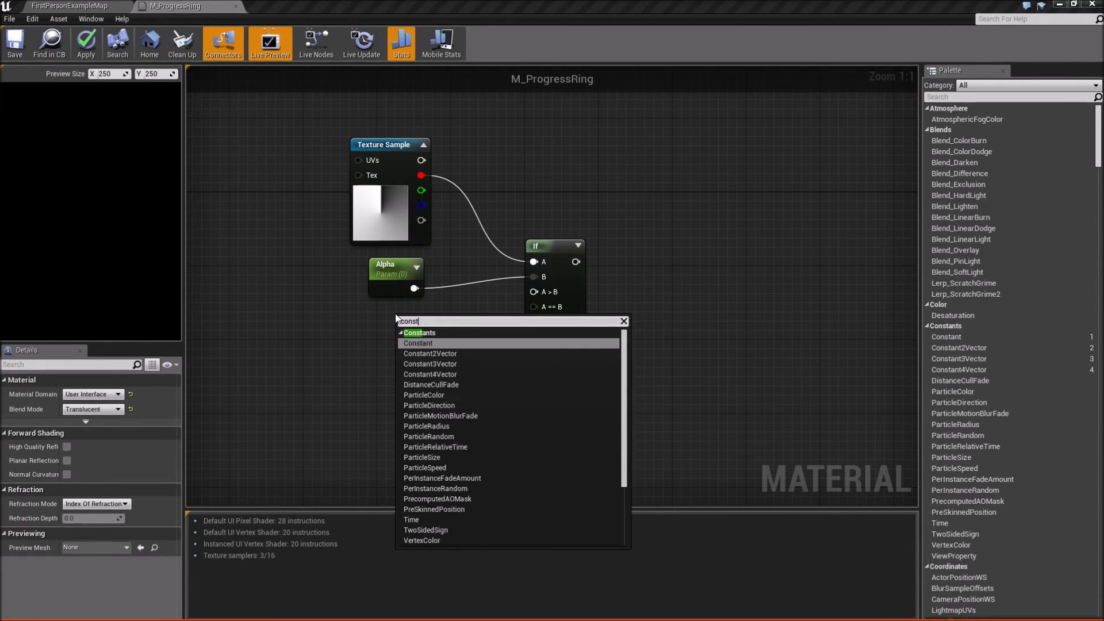
click(434, 344)
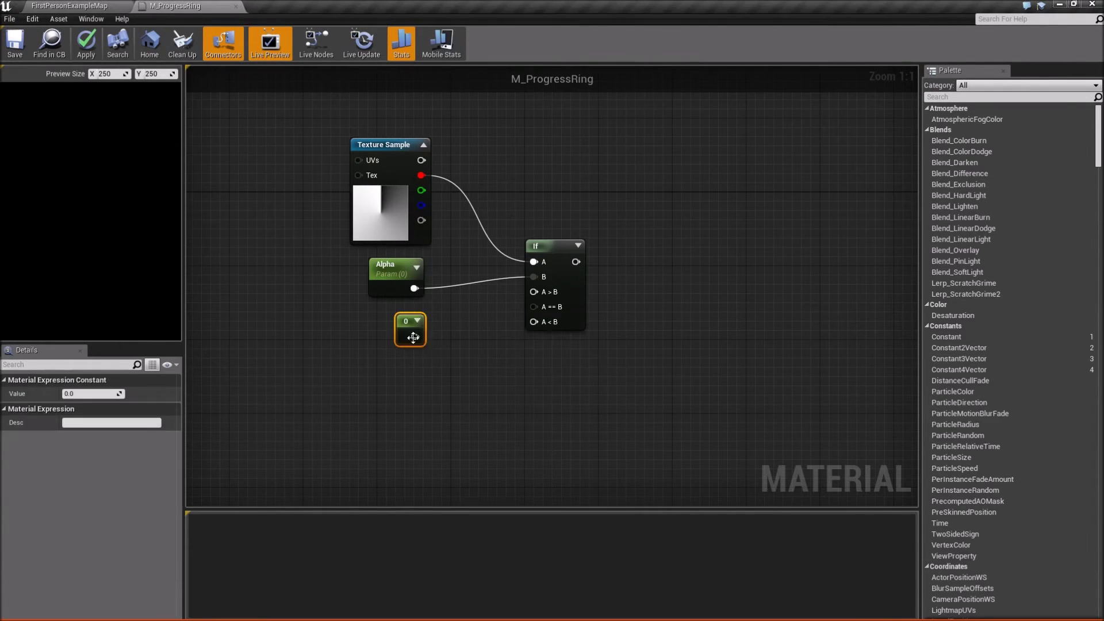
key(ctrl+w)
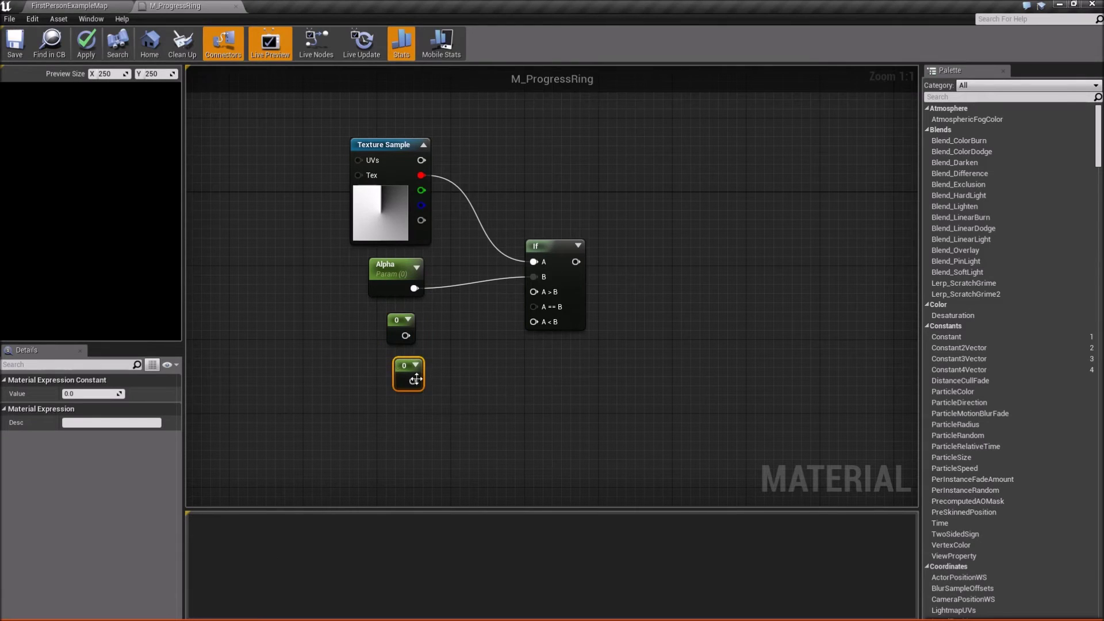
click(417, 348)
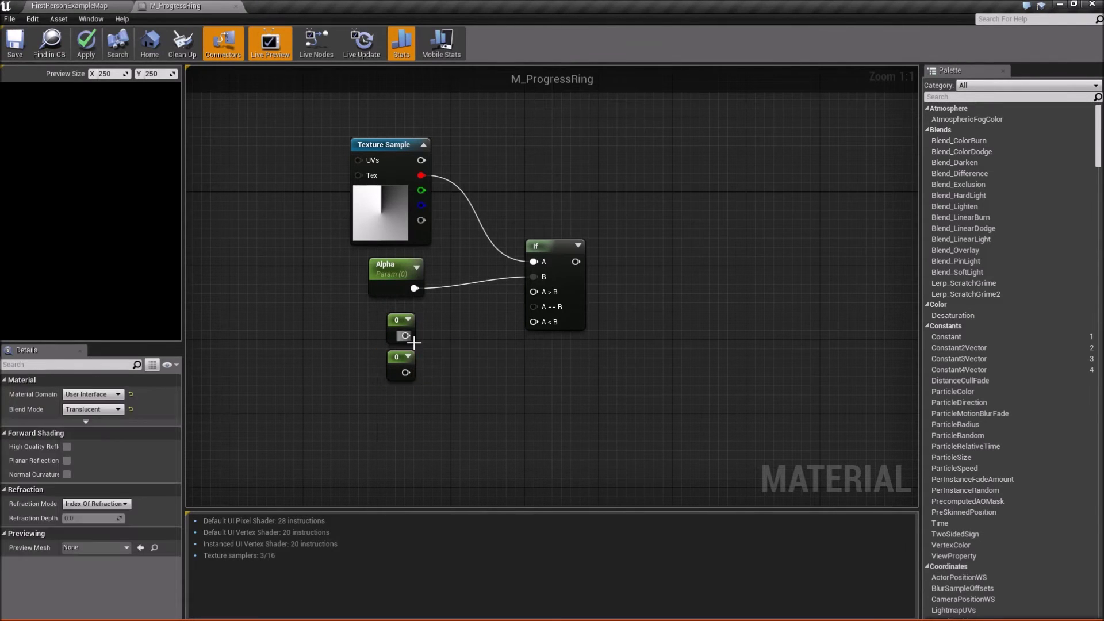
drag(406, 335, 540, 291)
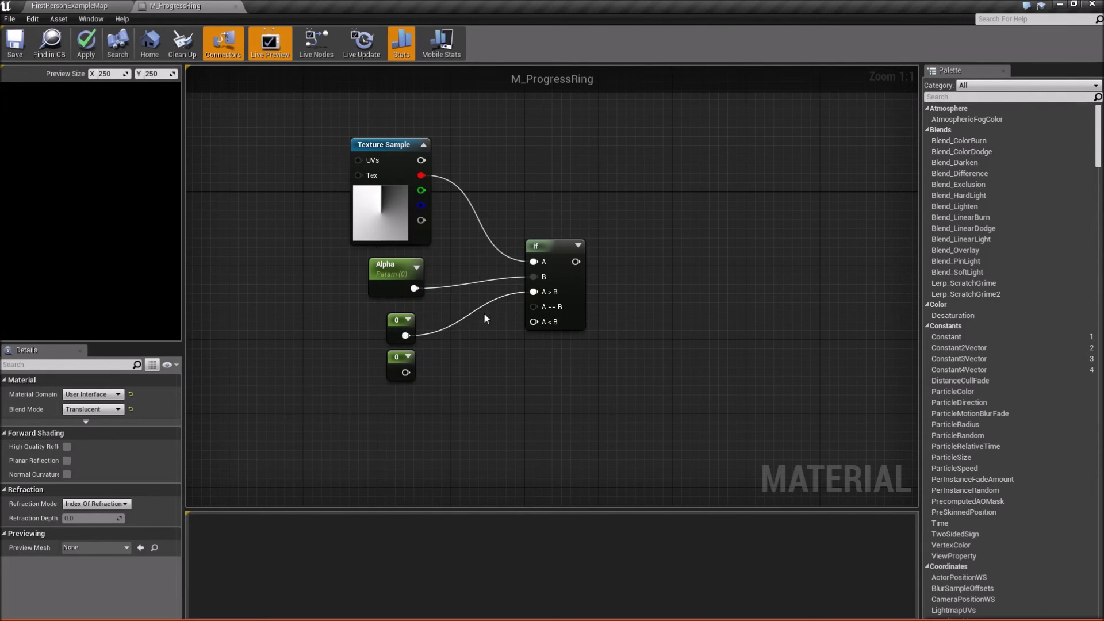
drag(415, 344, 406, 315)
key(Escape)
Set the second constant to 1 and wire it into the If's A==B and A<B inputs.
drag(397, 363, 406, 354)
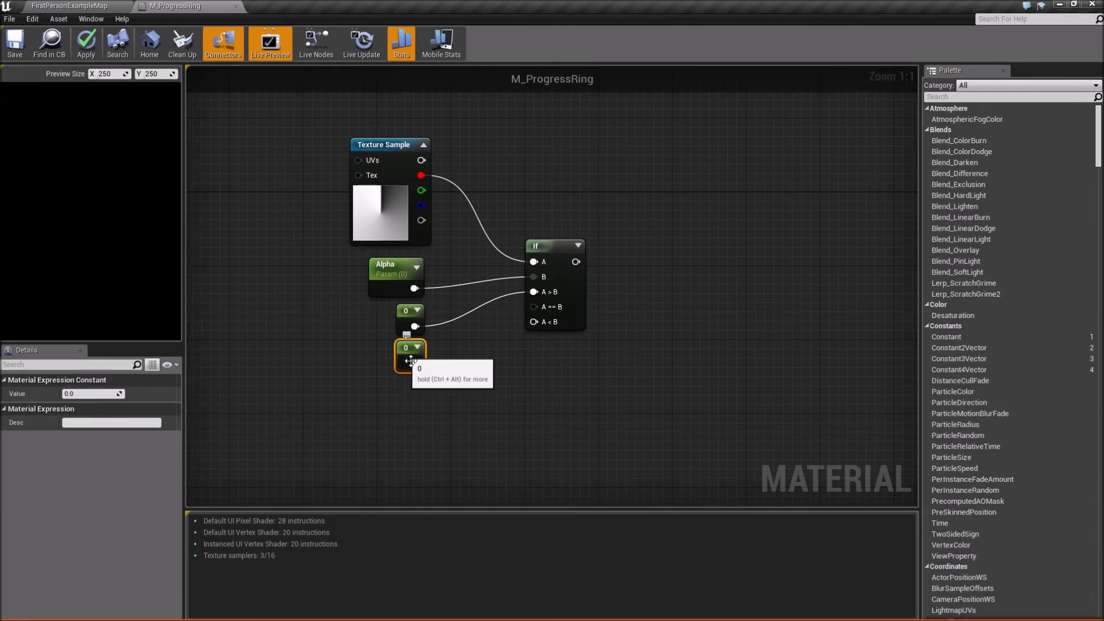
click(92, 393)
text(1)
key(Return)
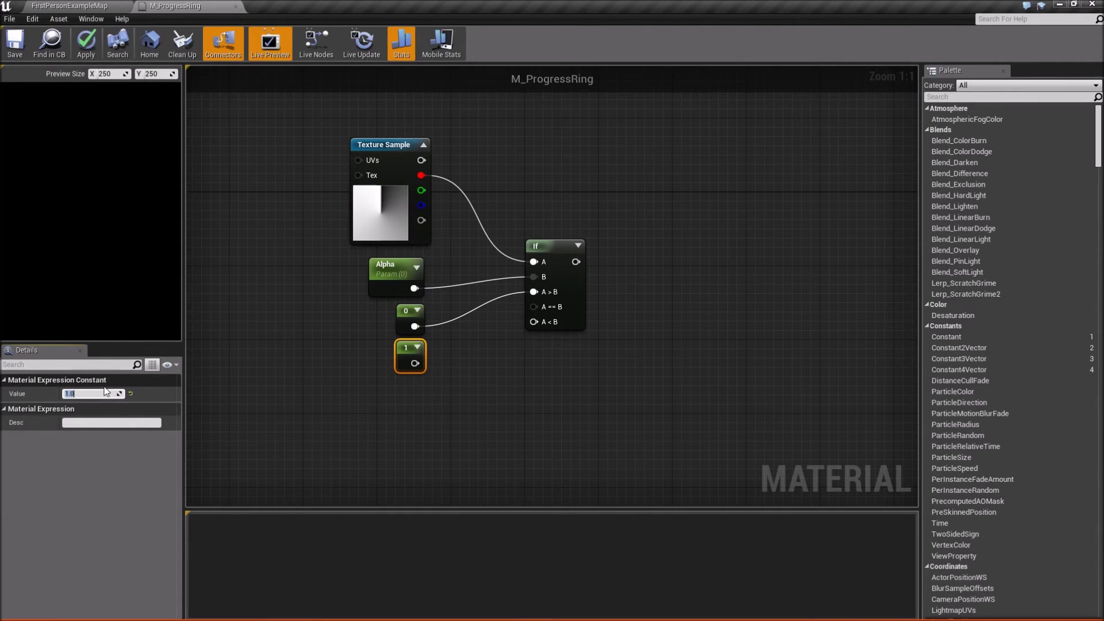
mouse_move(414, 363)
mouse_down()
mouse_move(550, 321)
mouse_move(420, 366)
mouse_up()
click(534, 374)
right_drag(534, 373, 518, 377)
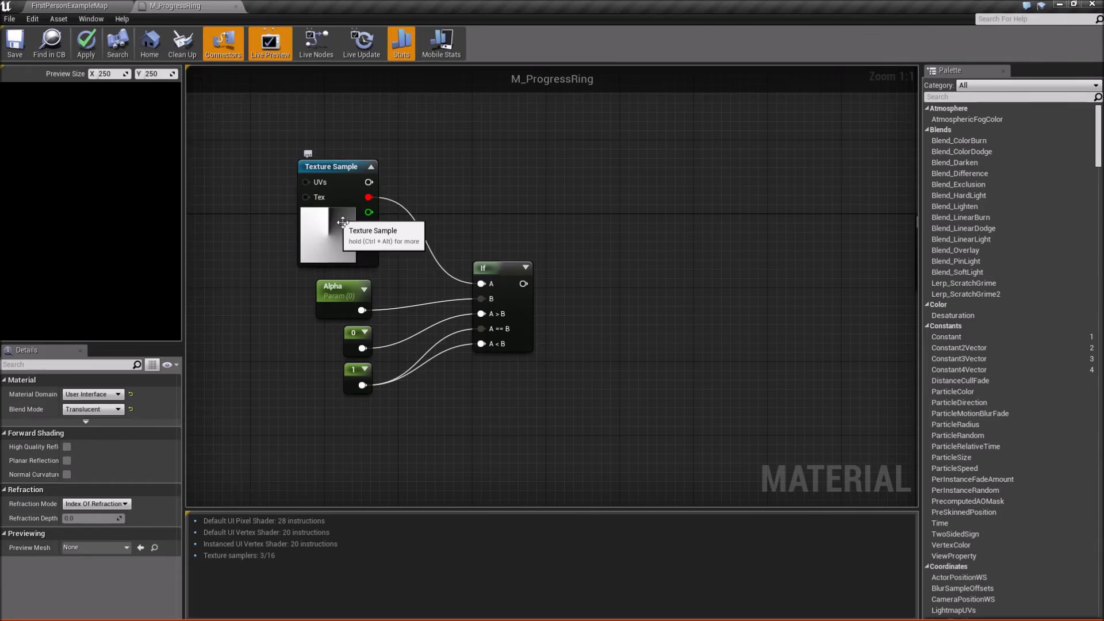
Align the Alpha node, group the 0 and 1 constants, and frame the whole graph.
click(341, 285)
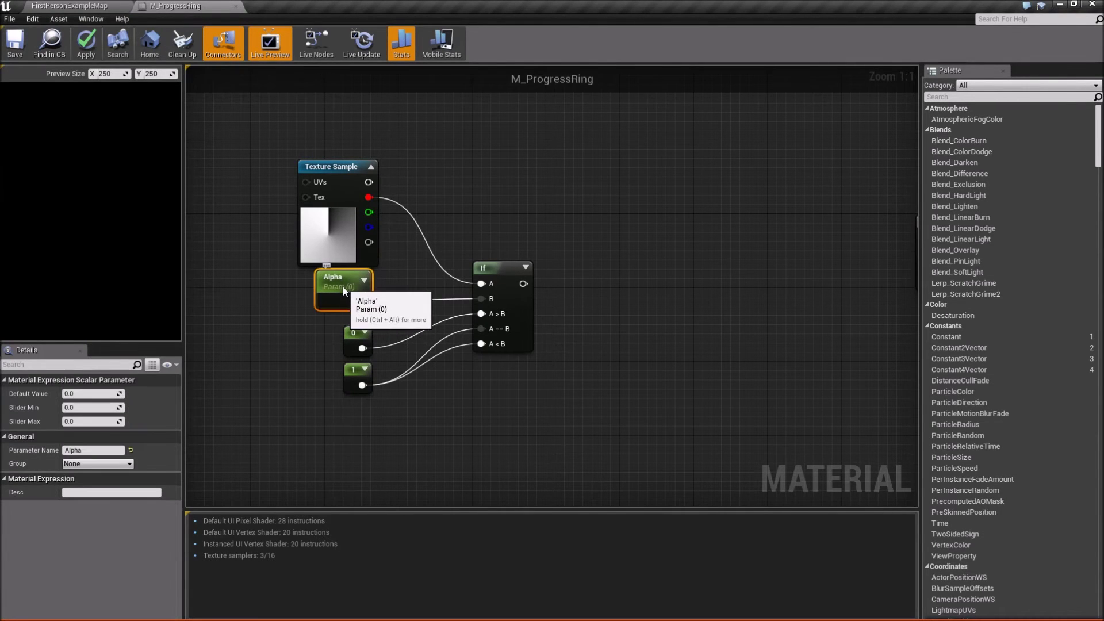
drag(343, 287, 343, 278)
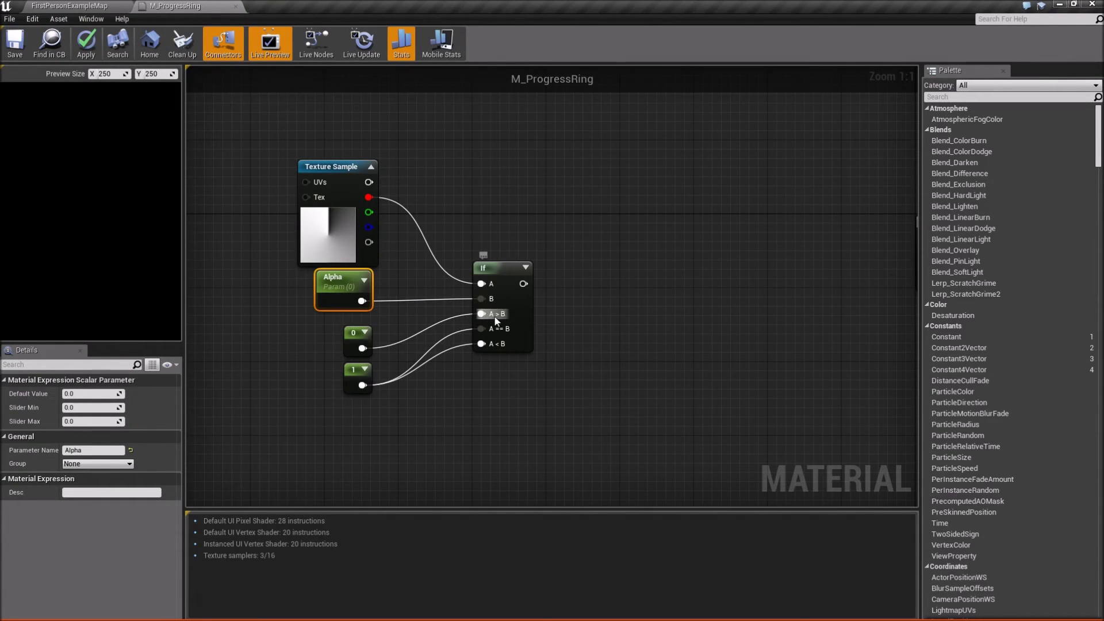
right_drag(420, 284, 436, 307)
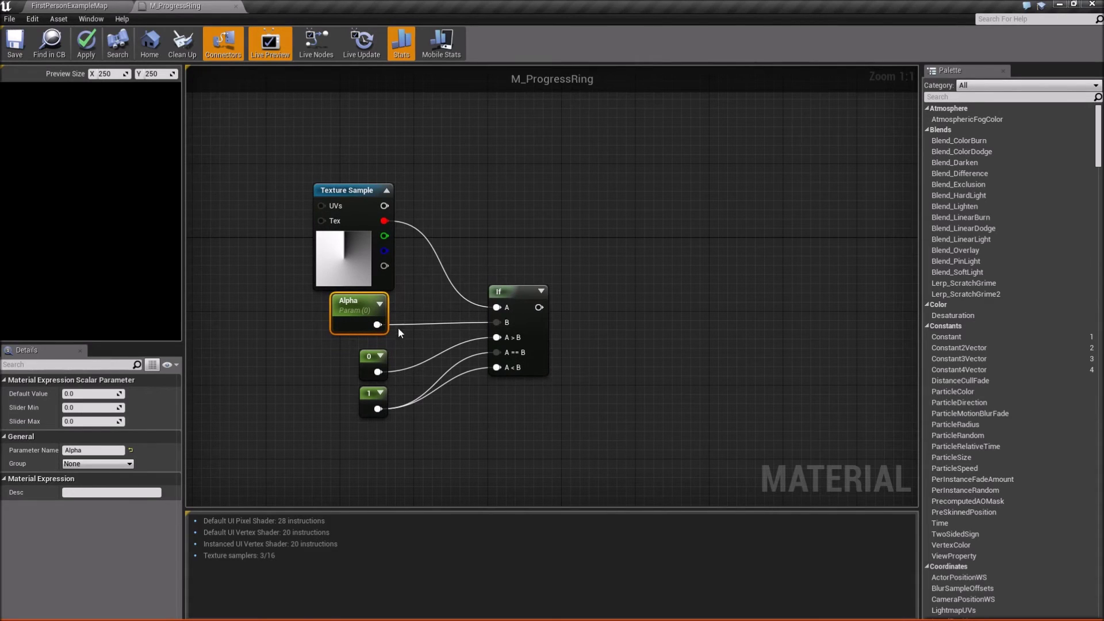
drag(340, 419, 394, 348)
drag(366, 369, 366, 359)
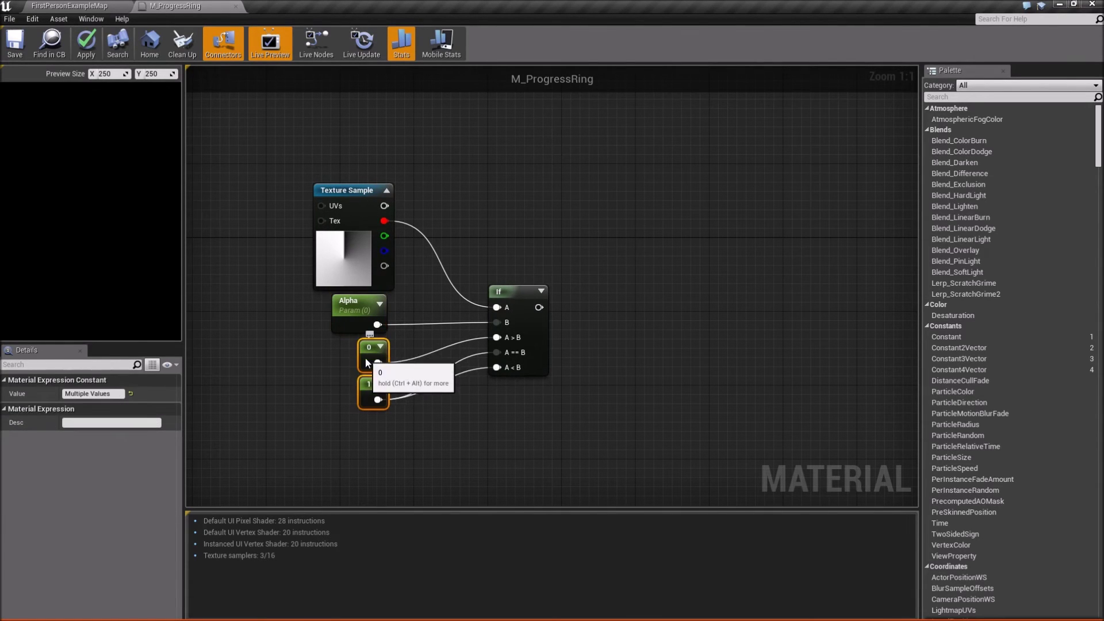
click(368, 365)
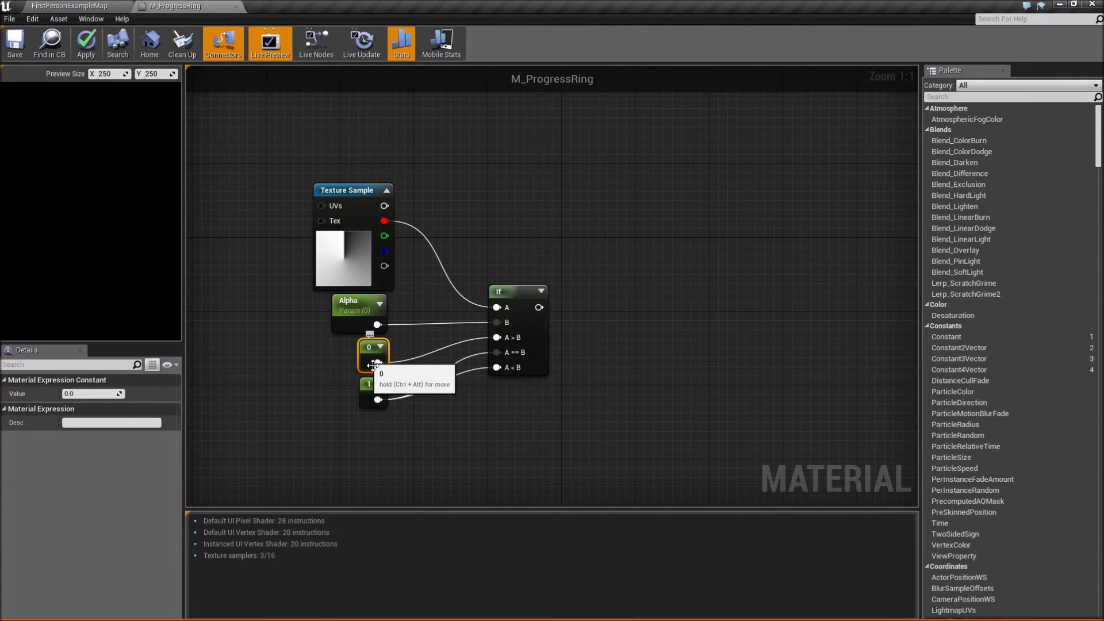
click(372, 395)
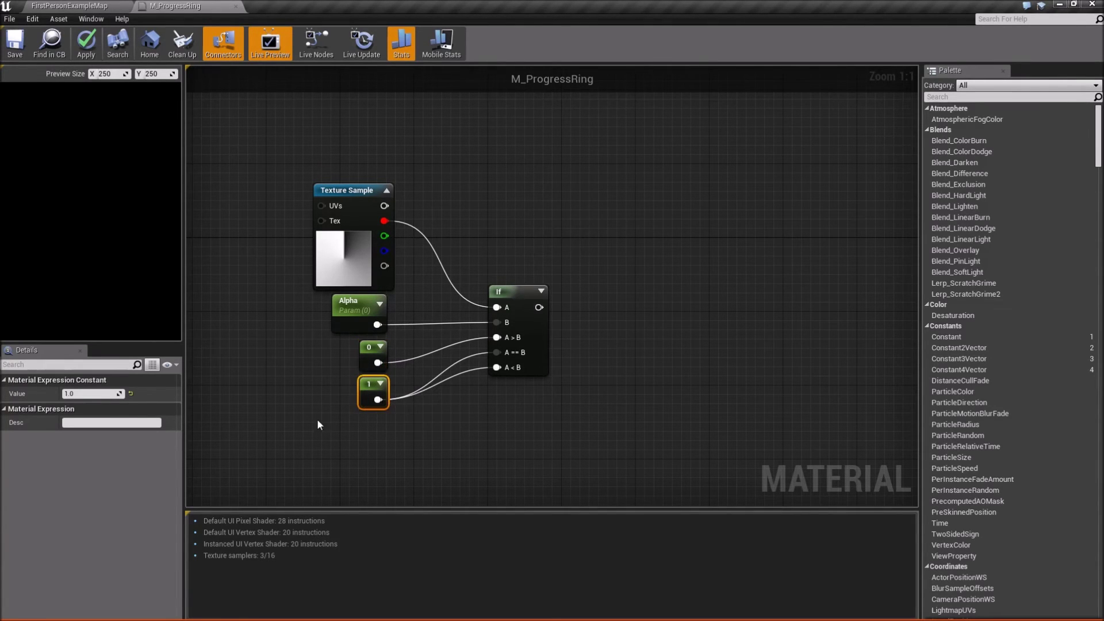
click(506, 423)
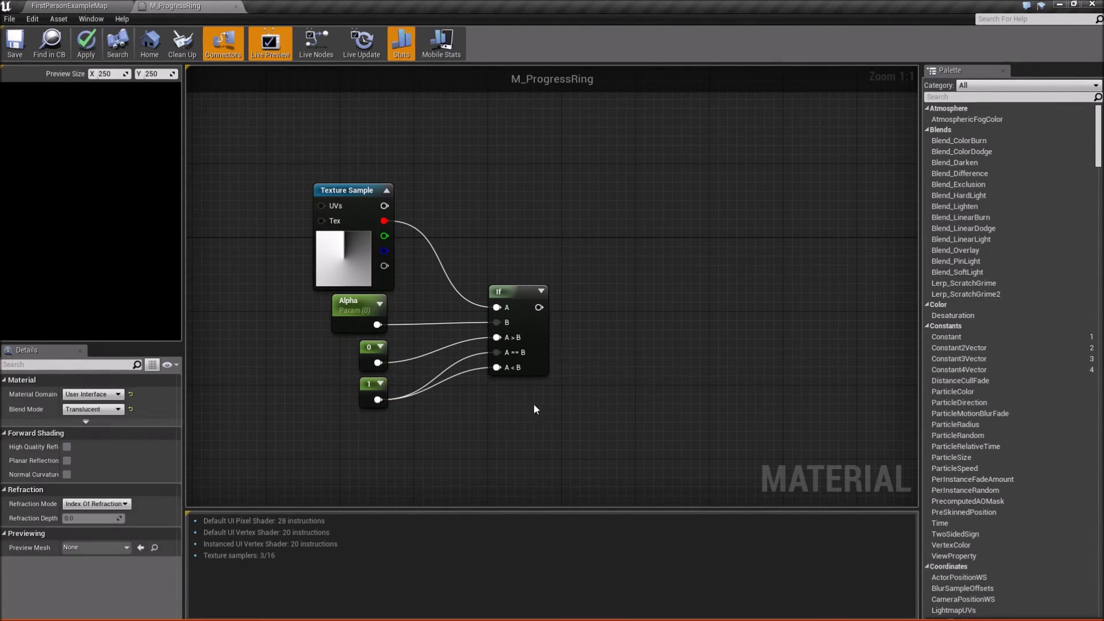
right_drag(540, 320, 435, 328)
scroll(434, 329, down, 1)
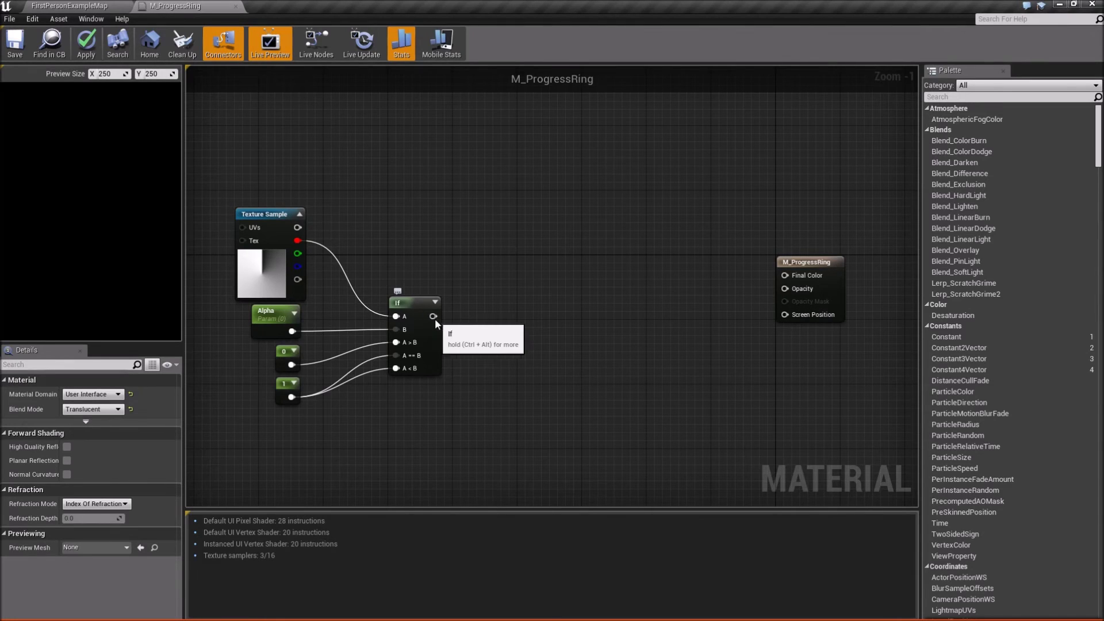
right_drag(435, 318, 433, 291)
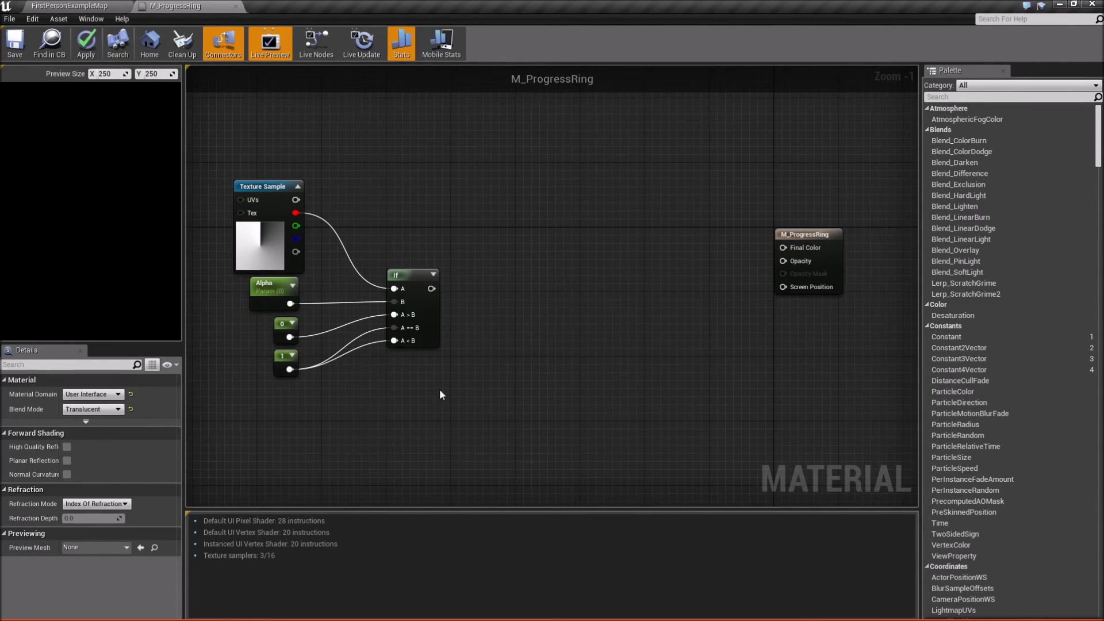
Add a T_RingMask Texture Sample and multiply its alpha with the If result.
click(427, 396)
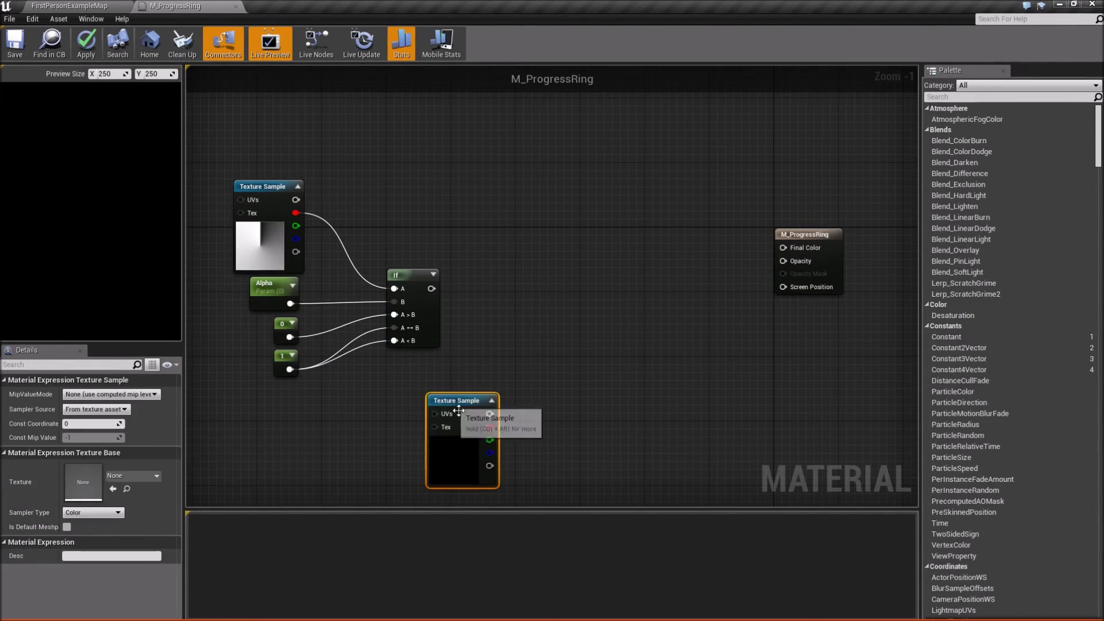
click(133, 475)
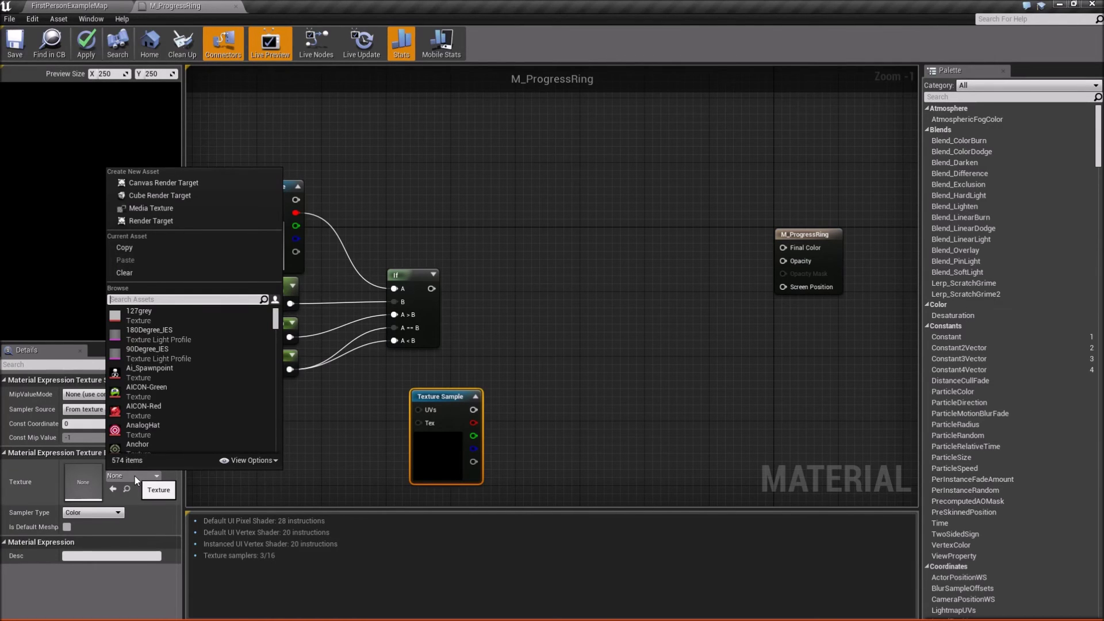
text(ring)
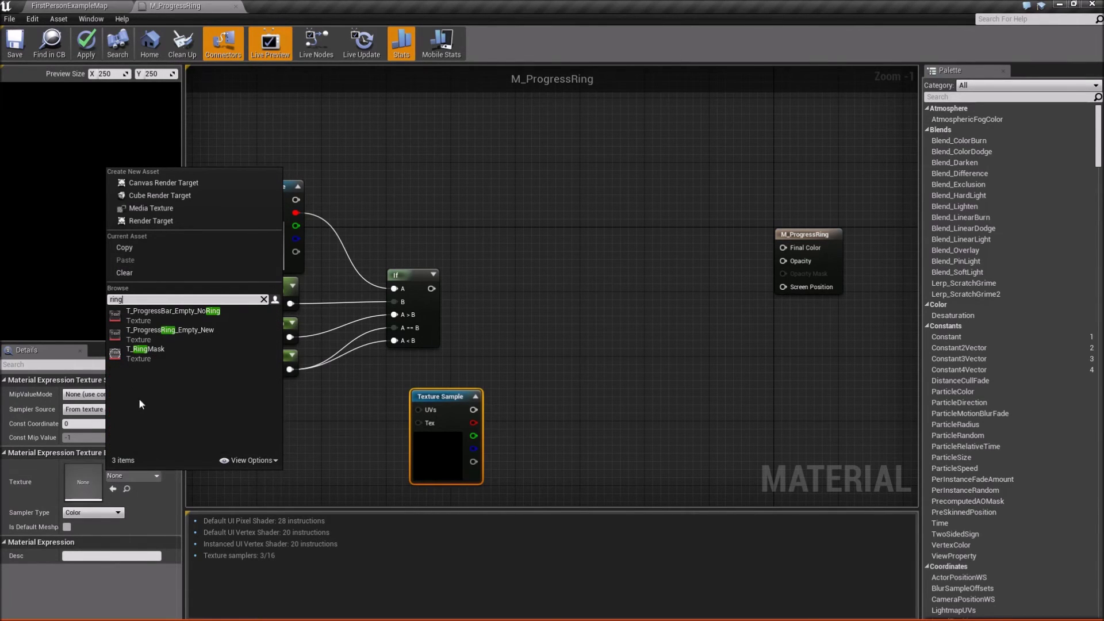
click(150, 352)
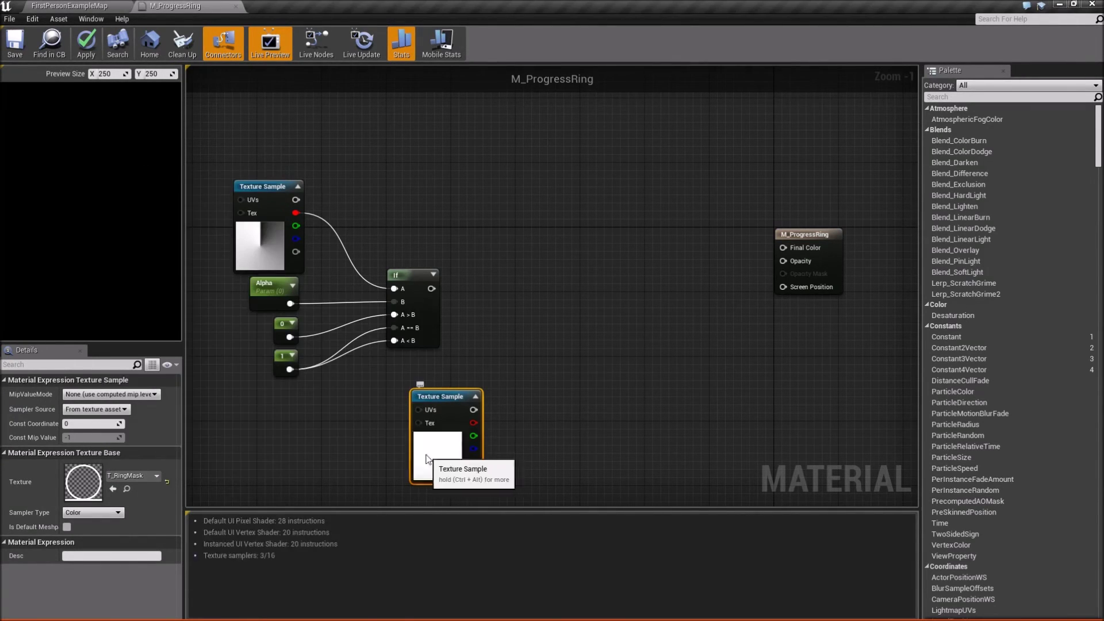
drag(428, 458, 619, 325)
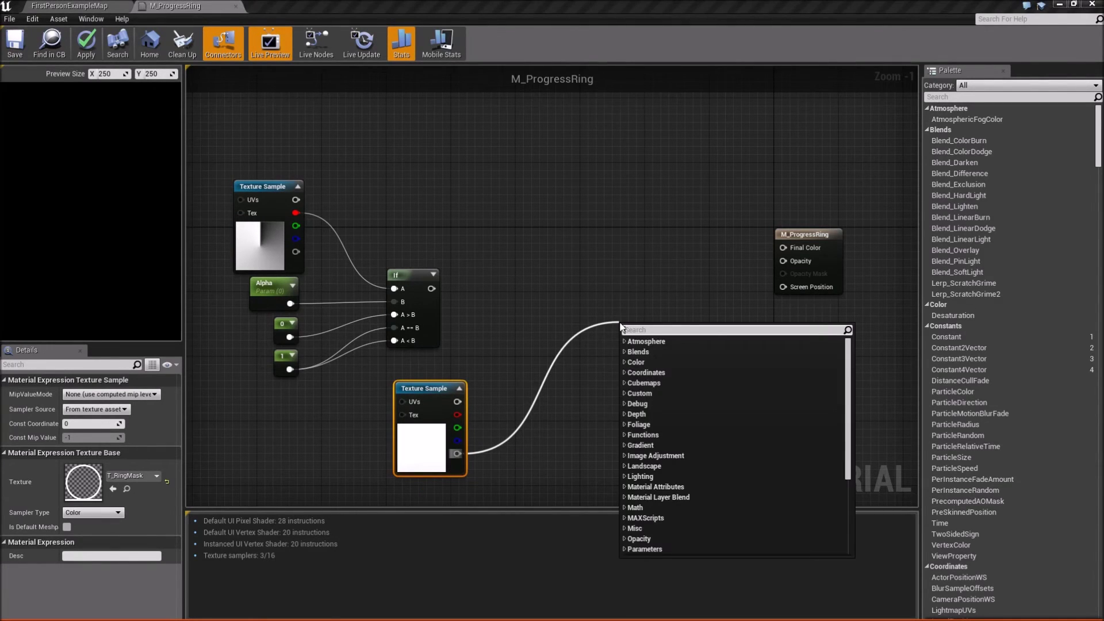
text(mult)
key(Return)
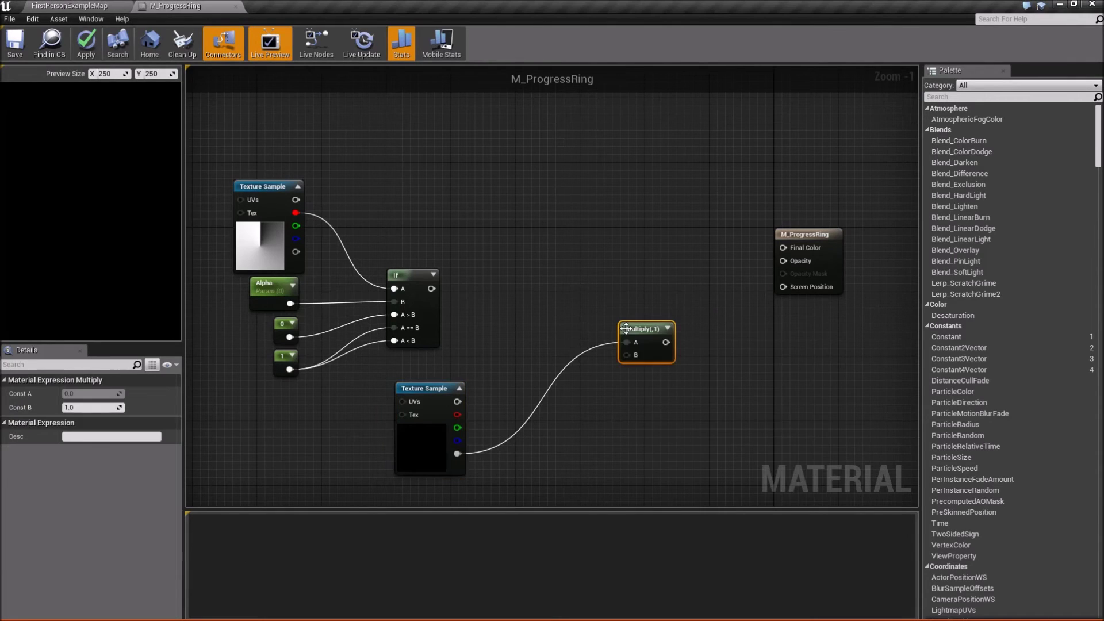
ctrl+drag(633, 343, 431, 288)
Wire the Multiply result into Opacity and tidy the node layout.
click(571, 242)
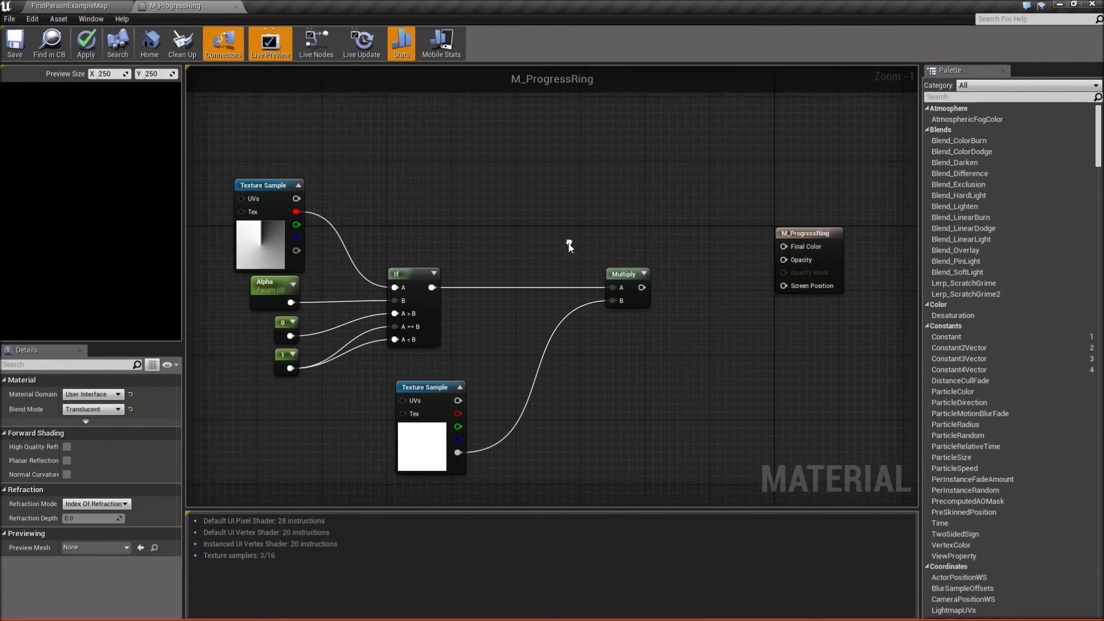
right_drag(445, 402, 458, 366)
drag(459, 365, 454, 338)
click(529, 274)
right_drag(529, 273, 475, 329)
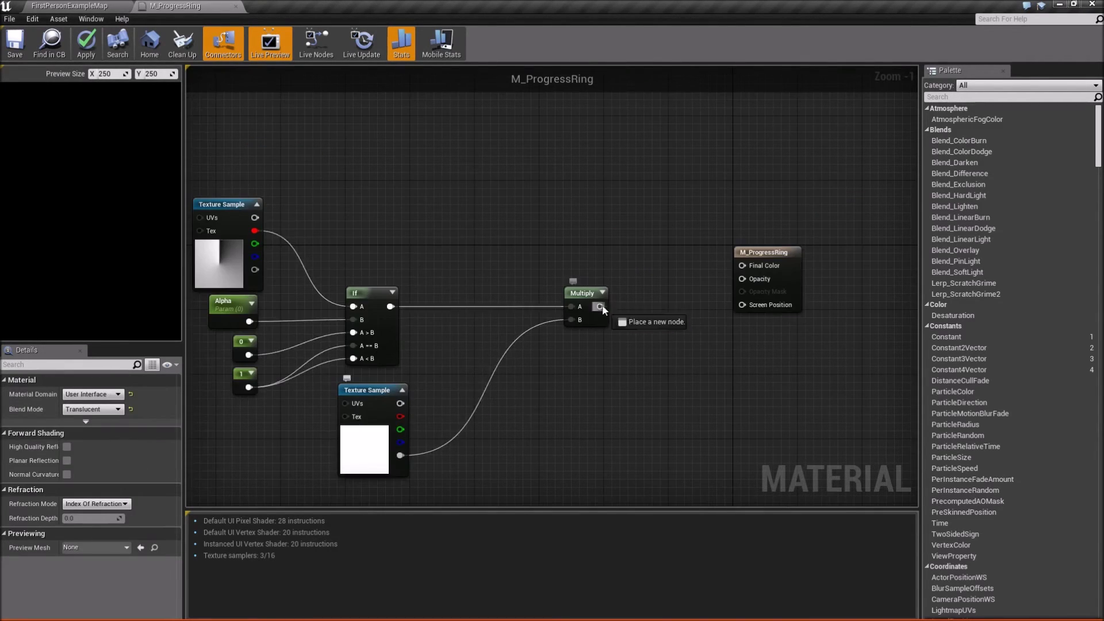
drag(601, 307, 742, 279)
right_drag(606, 239, 711, 226)
drag(758, 184, 308, 478)
drag(506, 313, 550, 306)
click(711, 215)
right_drag(712, 215, 593, 308)
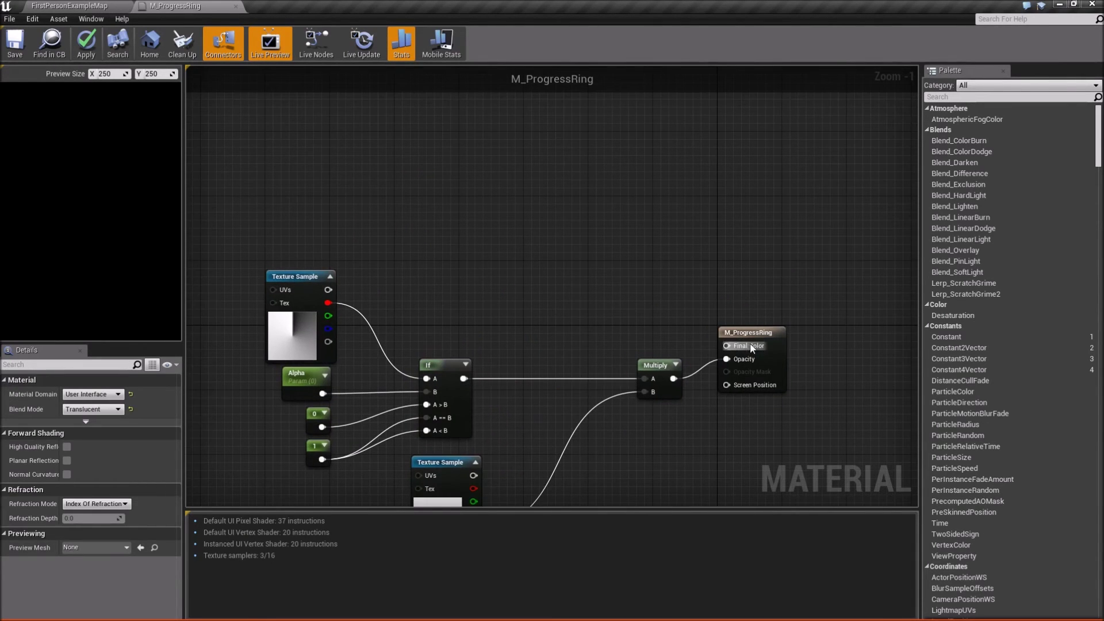
Feed a constant of 1 into Final Color and save M_ProgressRing.
click(648, 310)
drag(726, 345, 667, 332)
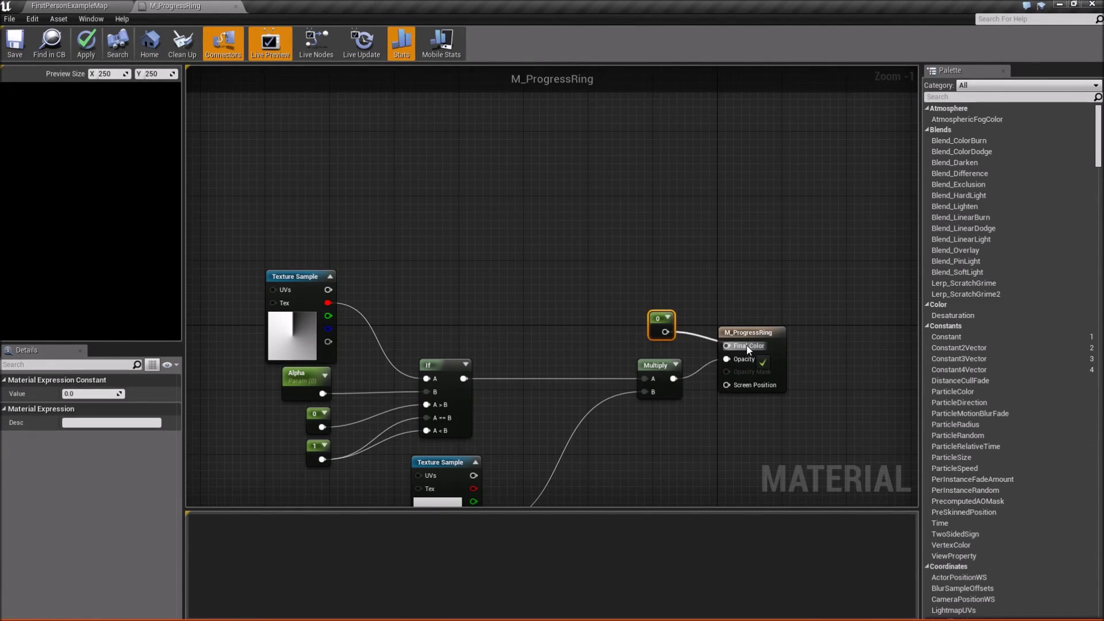
click(114, 394)
text(1)
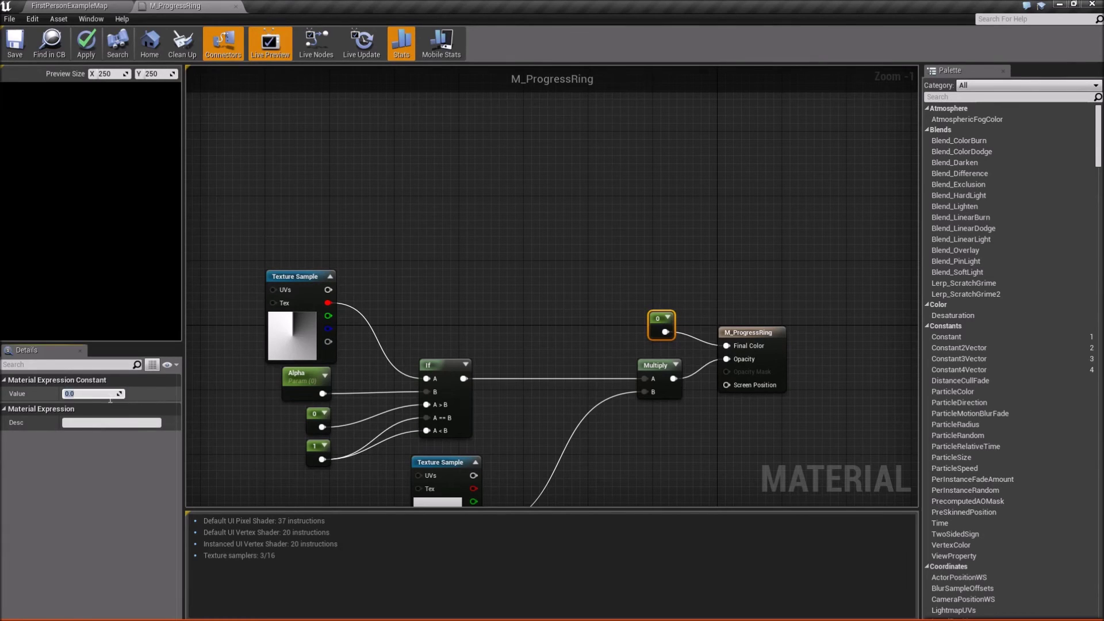
key(Return)
click(509, 264)
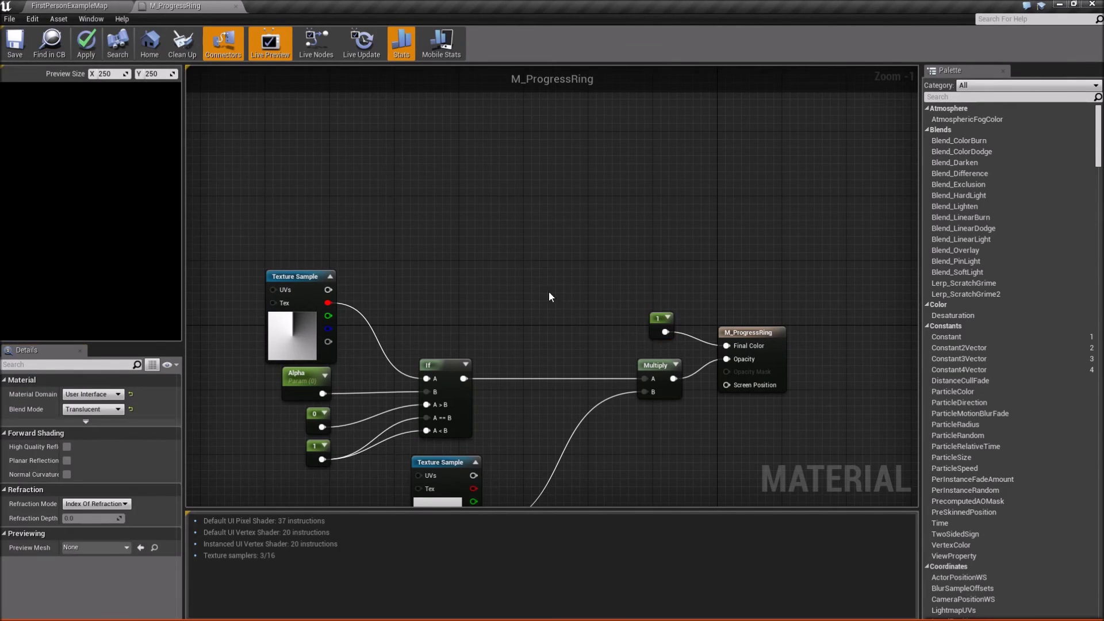
right_drag(640, 325, 663, 245)
click(648, 269)
click(605, 264)
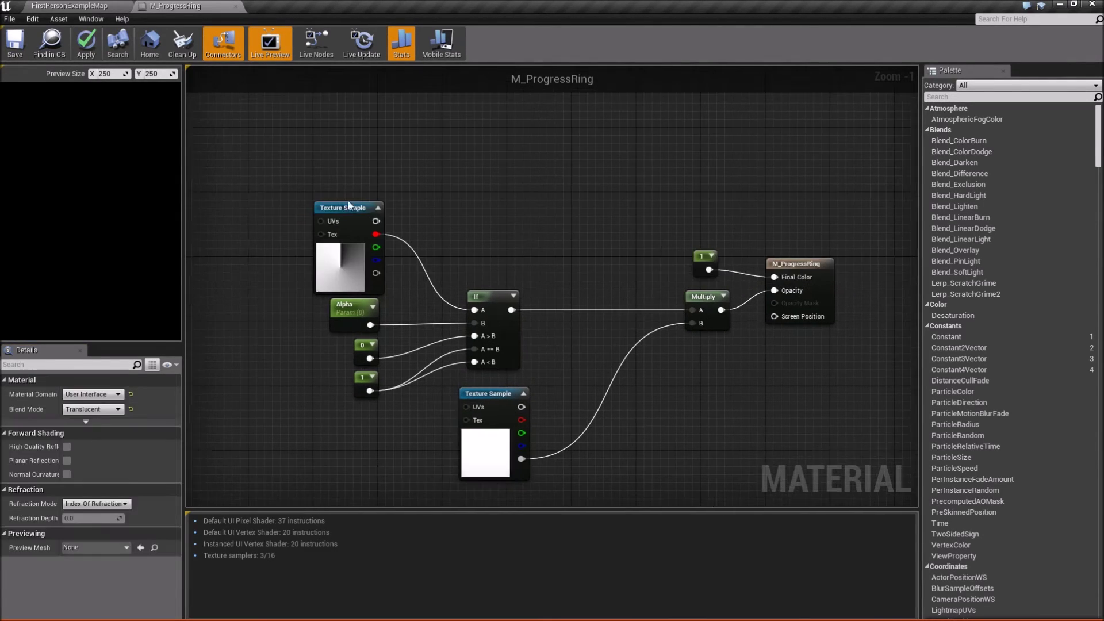
click(11, 51)
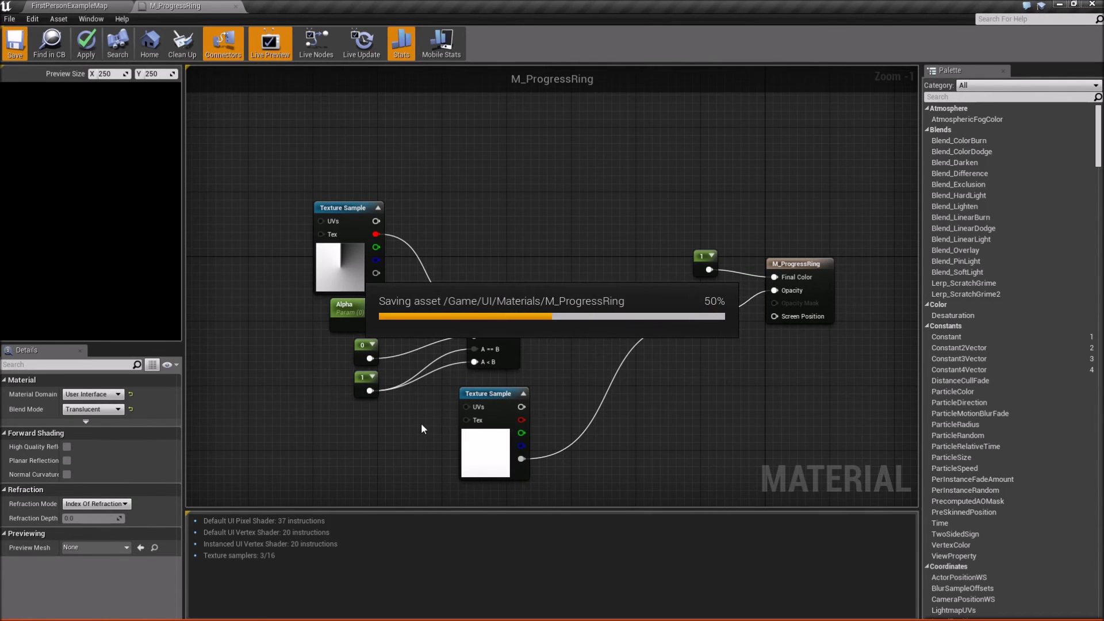
Set the Alpha parameter's default value to 1 and save again.
click(343, 327)
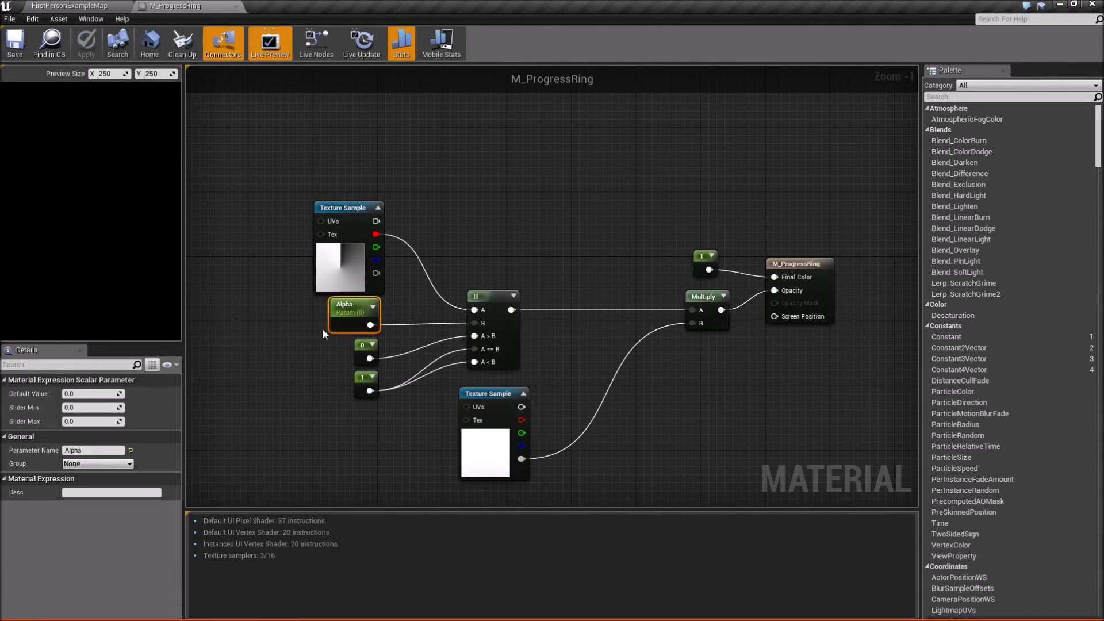
click(95, 394)
text(1)
key(Return)
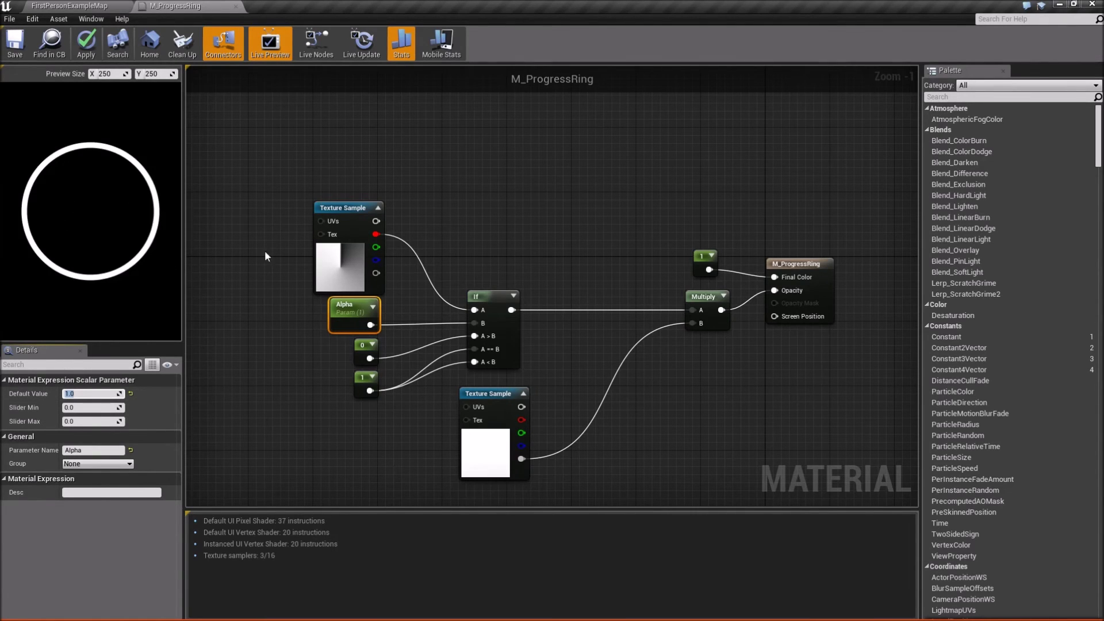
key(ctrl+s)
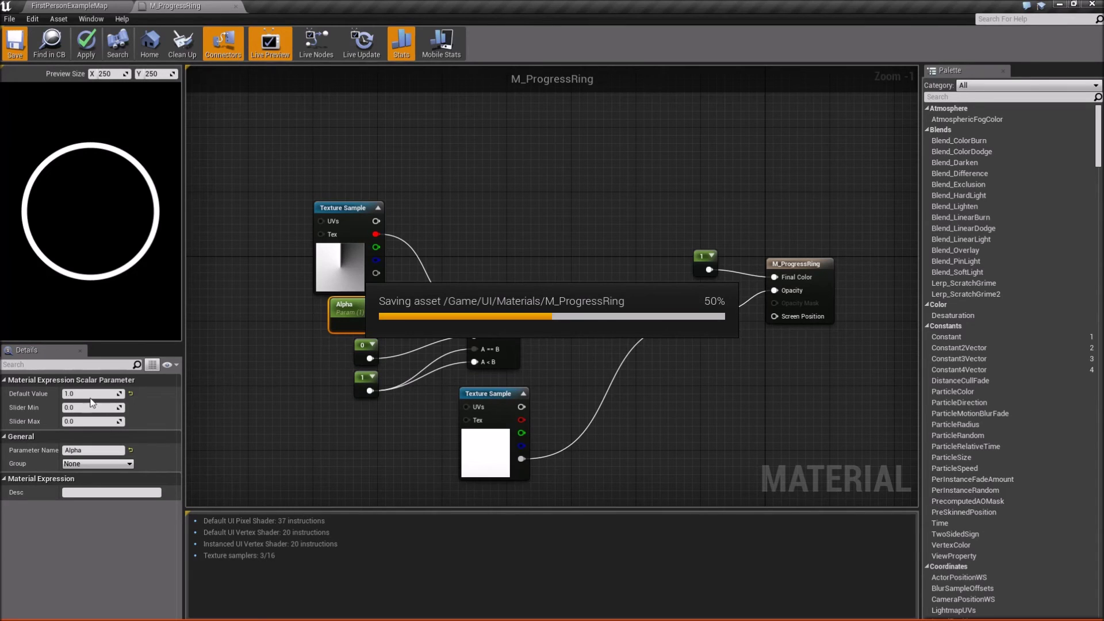
Inspect the upper Texture Sample's texture and the 1 constant's value.
drag(289, 409, 406, 337)
click(404, 336)
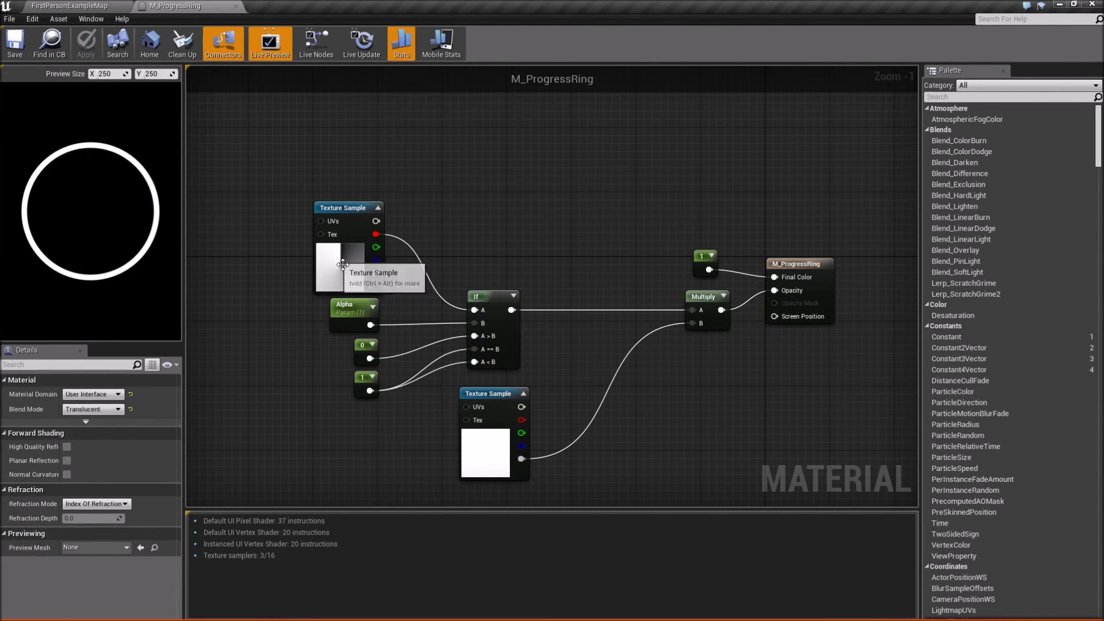
click(337, 249)
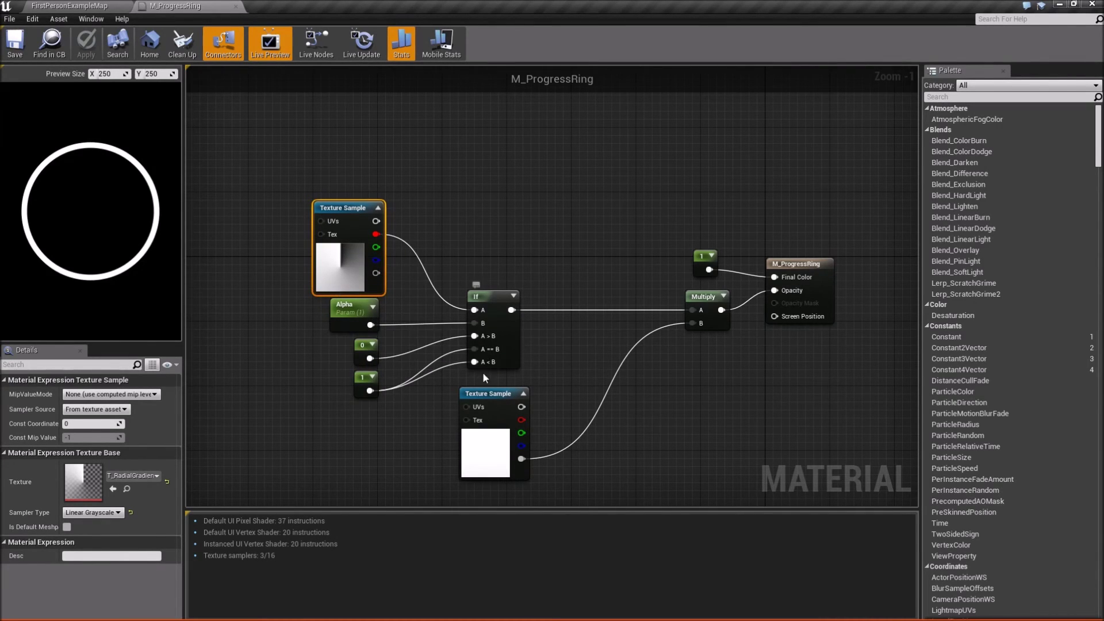
click(364, 388)
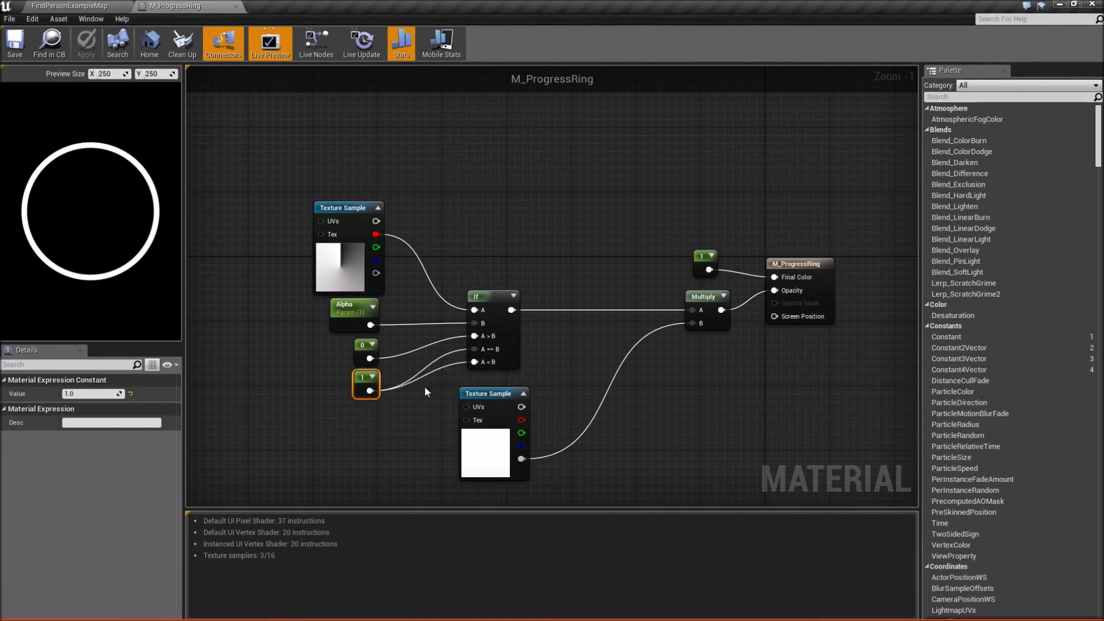
click(284, 409)
Select the Alpha parameter and set its default value to 0.
click(340, 267)
click(348, 308)
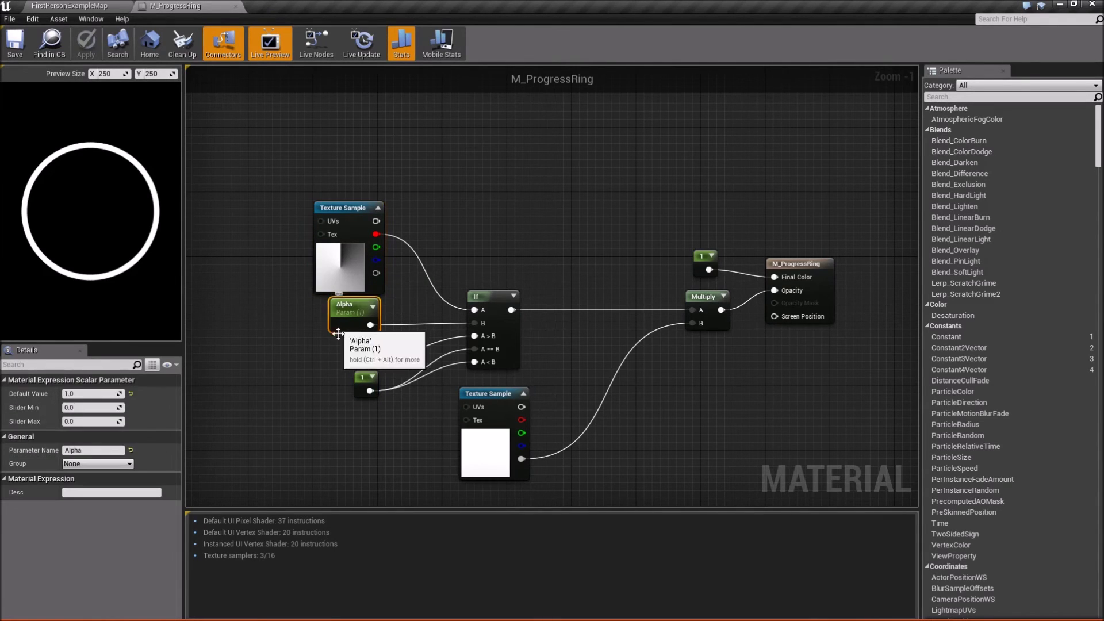
mouse_move(107, 395)
mouse_down()
mouse_move(94, 395)
mouse_move(106, 396)
mouse_up()
click(104, 396)
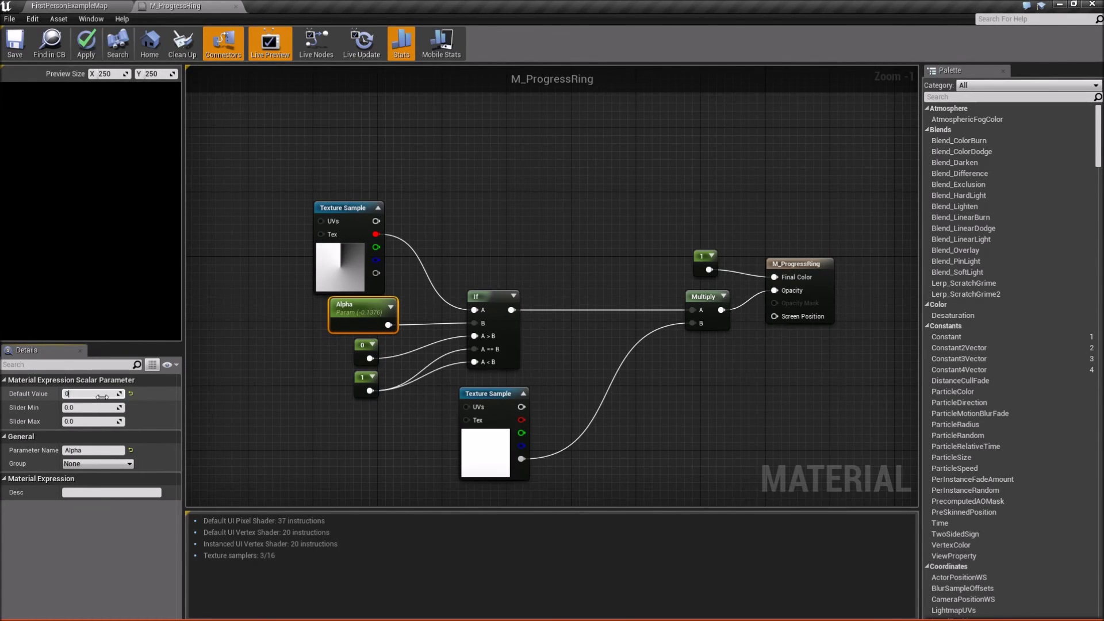
text(0)
key(Return)
click(270, 358)
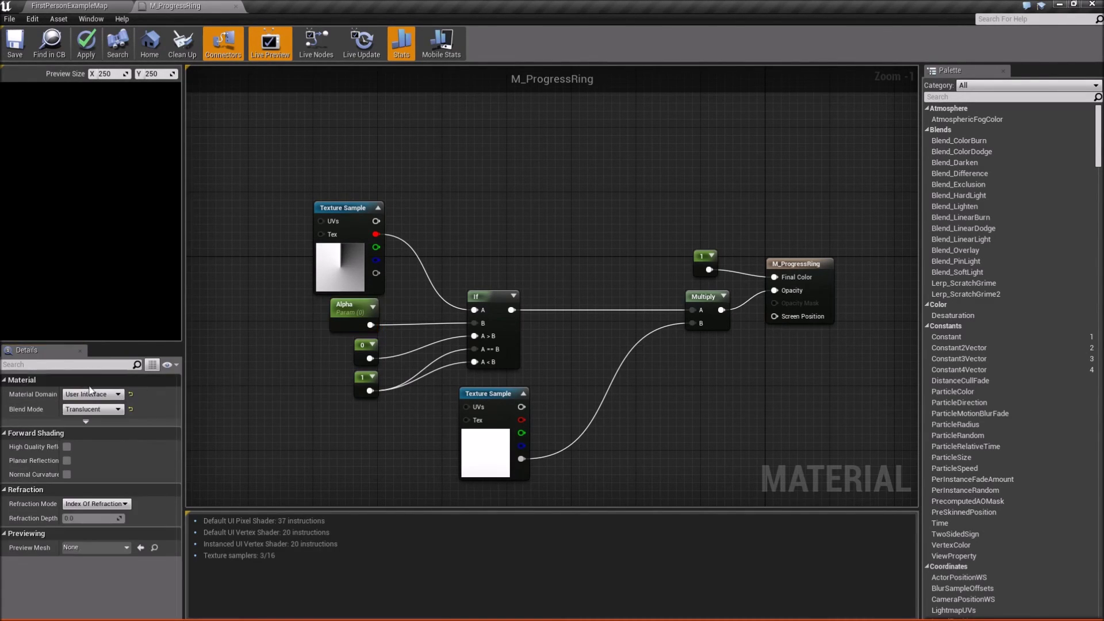
Preview Alpha values of 0.5, 0.25 and 0.75 on the progress ring.
click(346, 310)
click(347, 273)
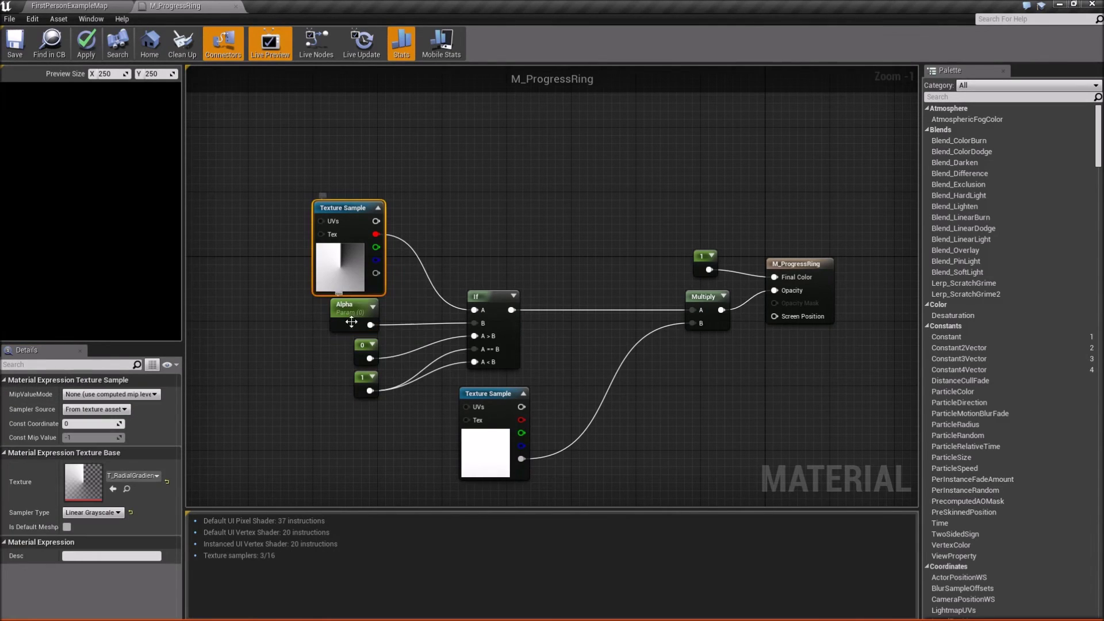
click(345, 325)
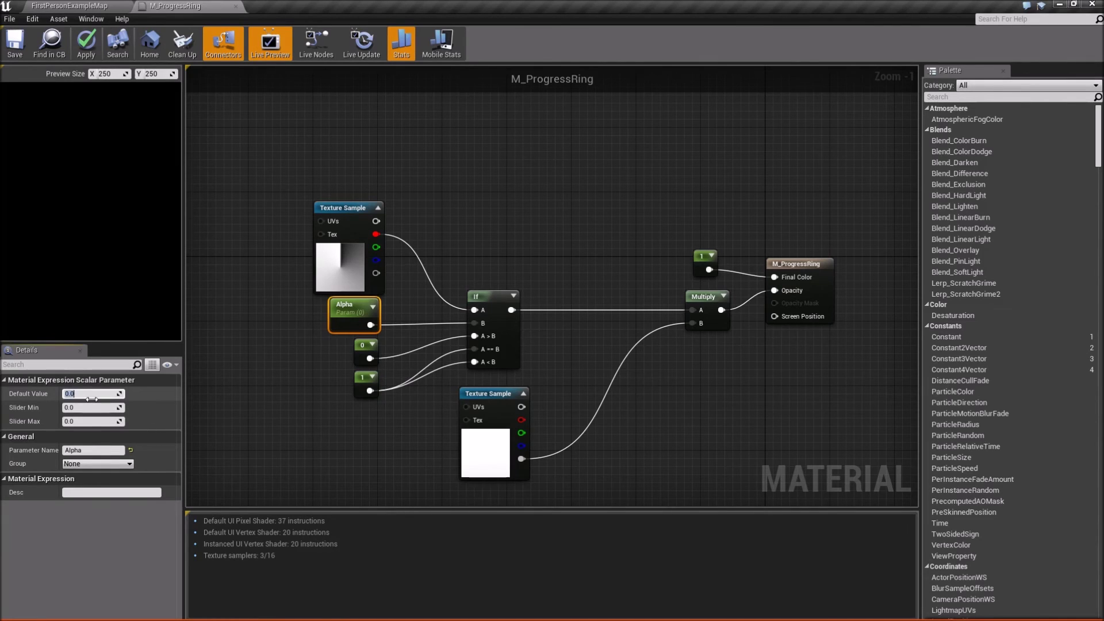
text(0.5)
key(Return)
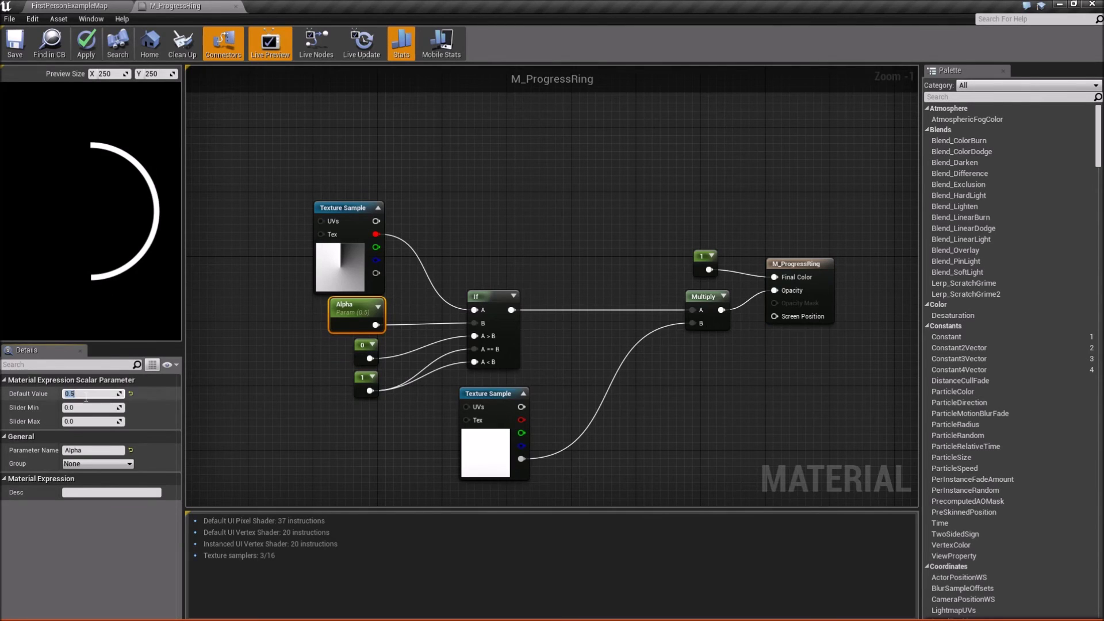
text(.25)
key(Return)
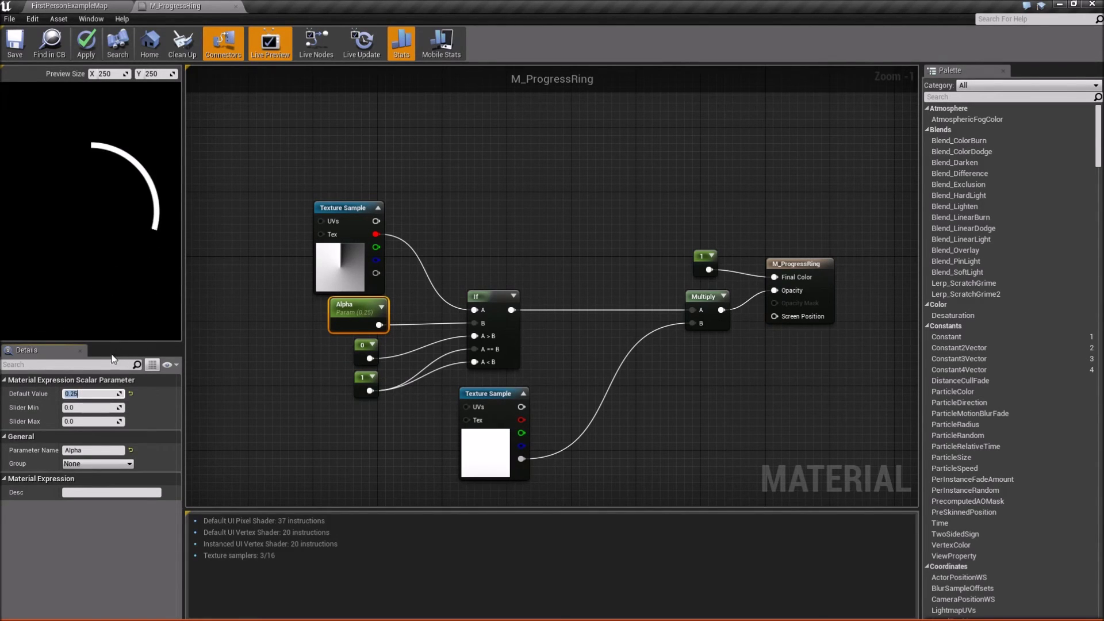
key(BackSpace)
text(.75)
key(Return)
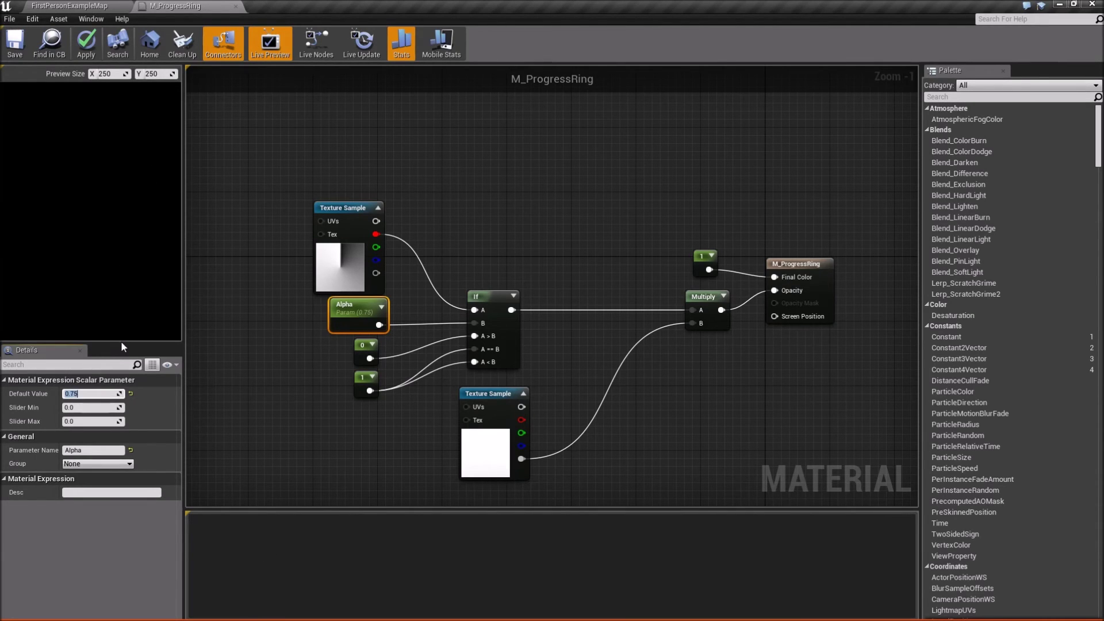
Reset Alpha to its default of 0 and save M_ProgressRing.
key(End)
click(130, 393)
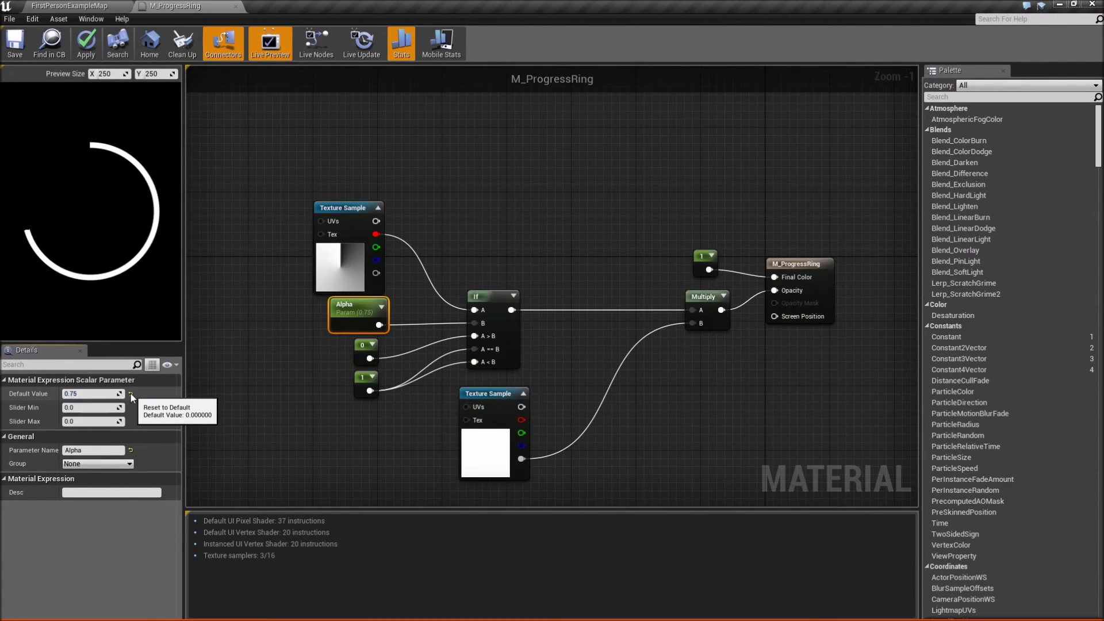
click(258, 332)
right_drag(258, 333, 250, 306)
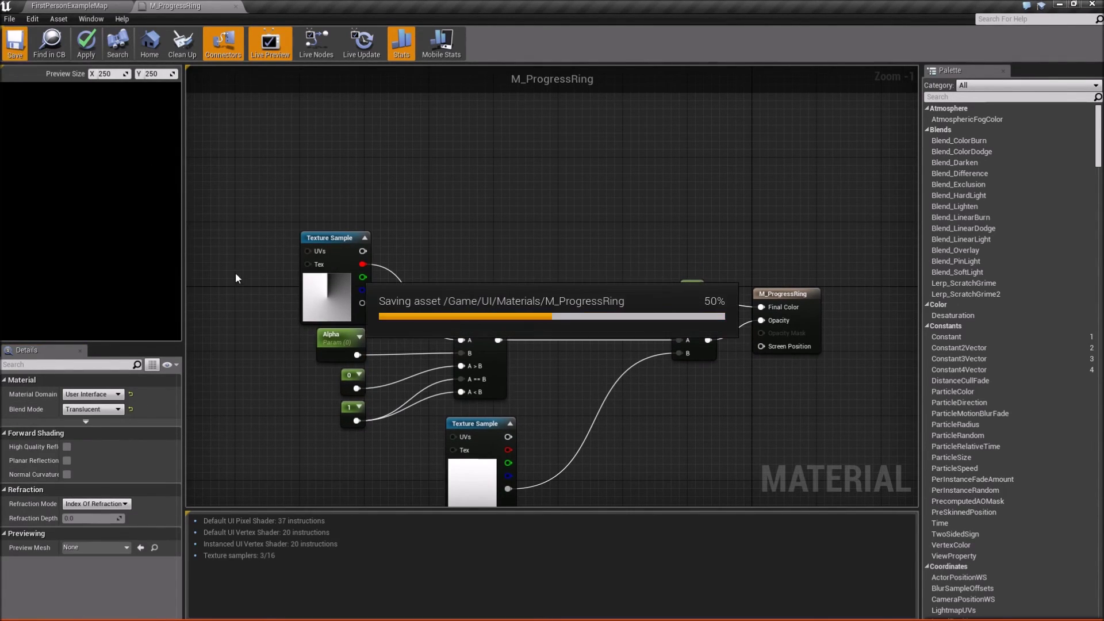
Close the M_ProgressRing editor and add a new Material asset named M_Thermometer.
right_drag(292, 202, 317, 153)
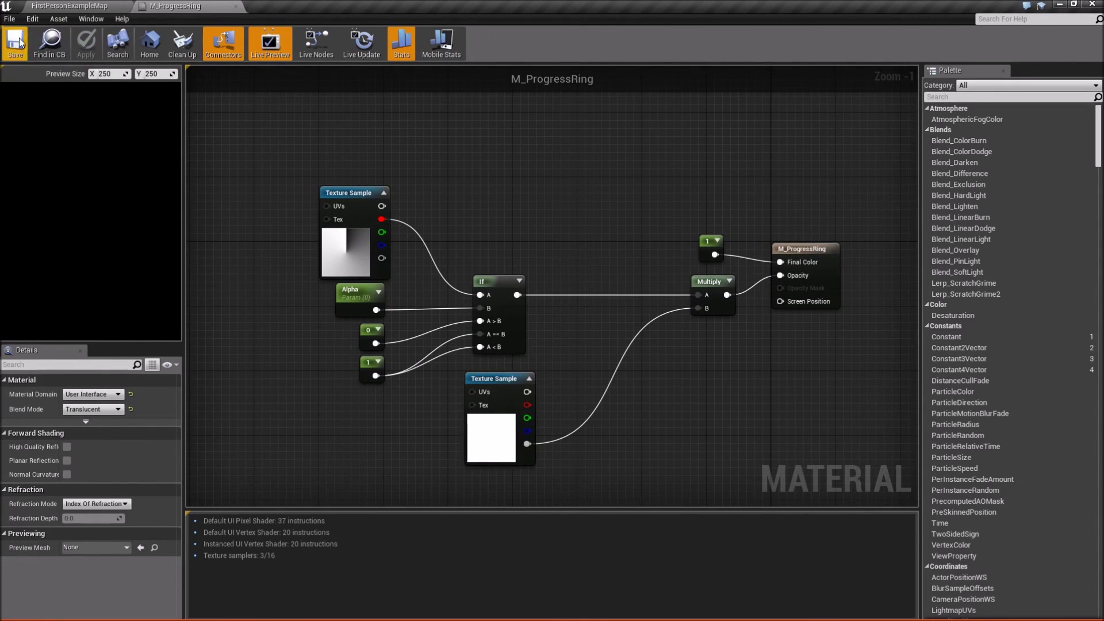
click(236, 6)
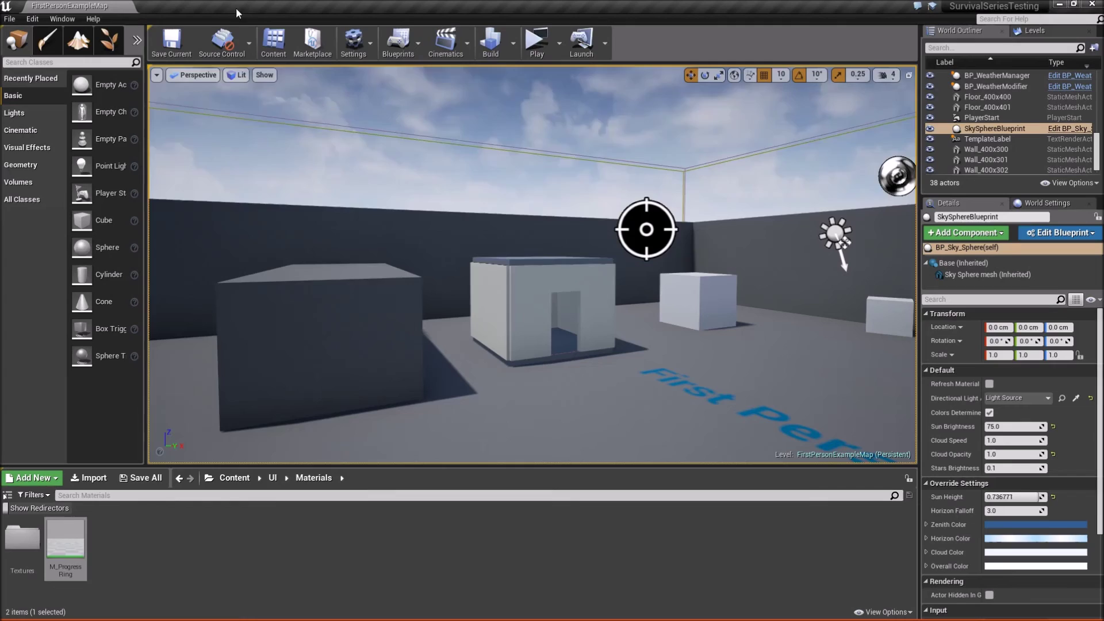
right_click(126, 548)
click(160, 354)
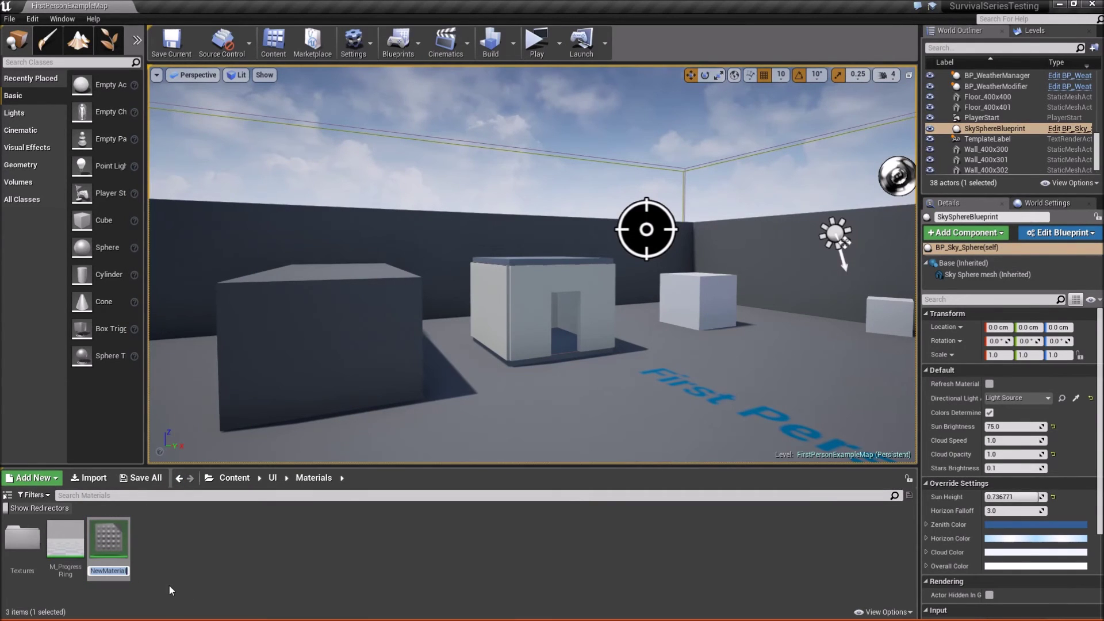
text(M)
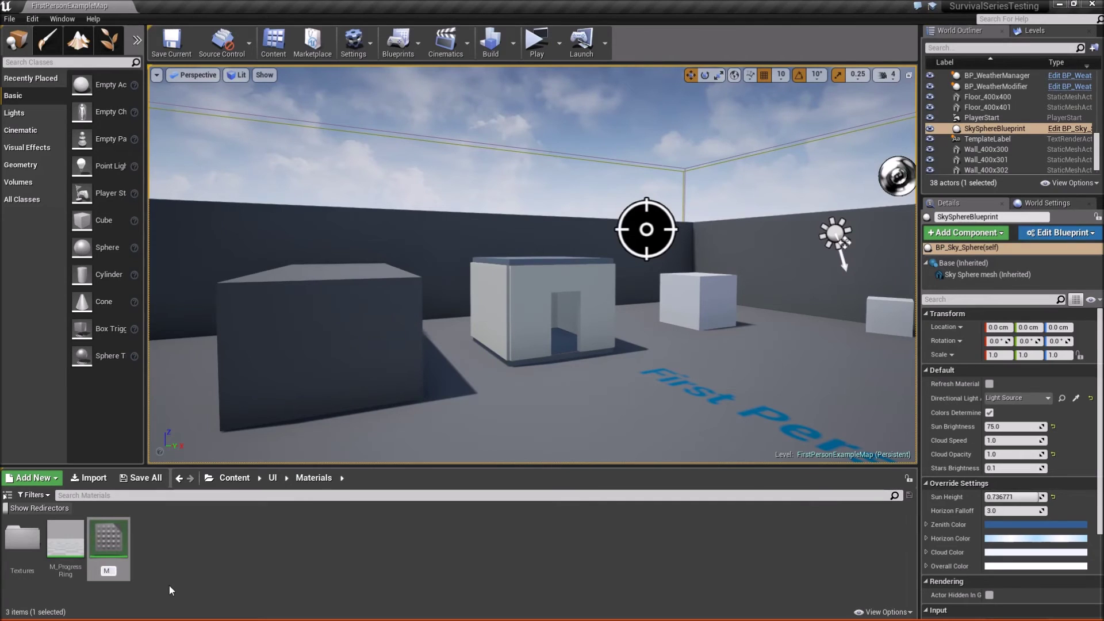
text(_Thermometer)
key(Return)
Open M_Thermometer docked beside the level editor, then open M_ProgressRing.
double_click(107, 541)
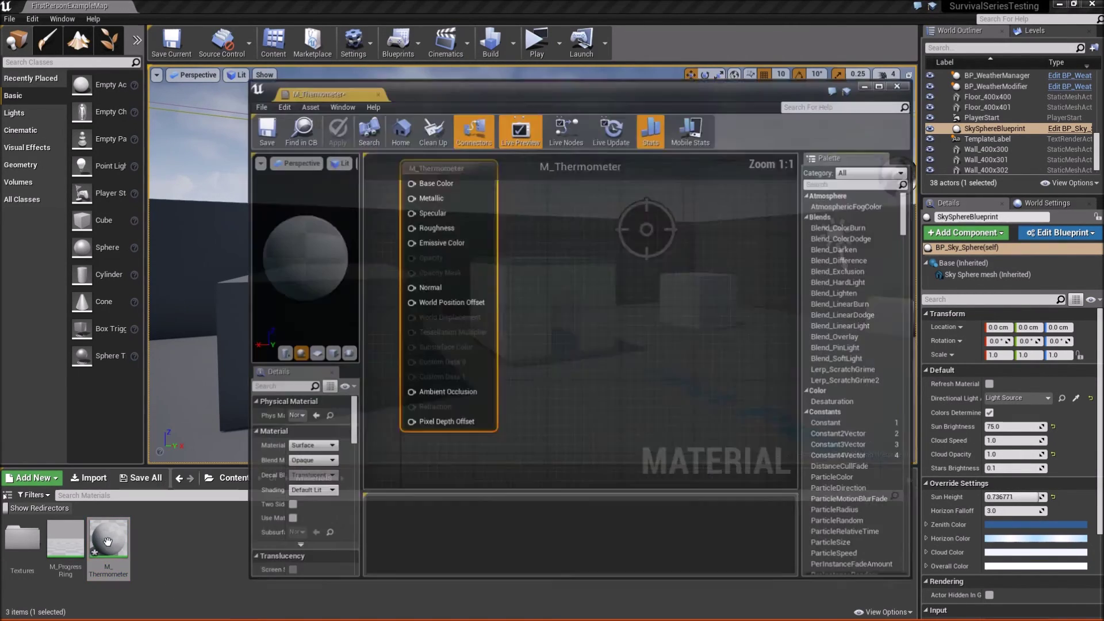
drag(328, 94, 190, 6)
click(94, 9)
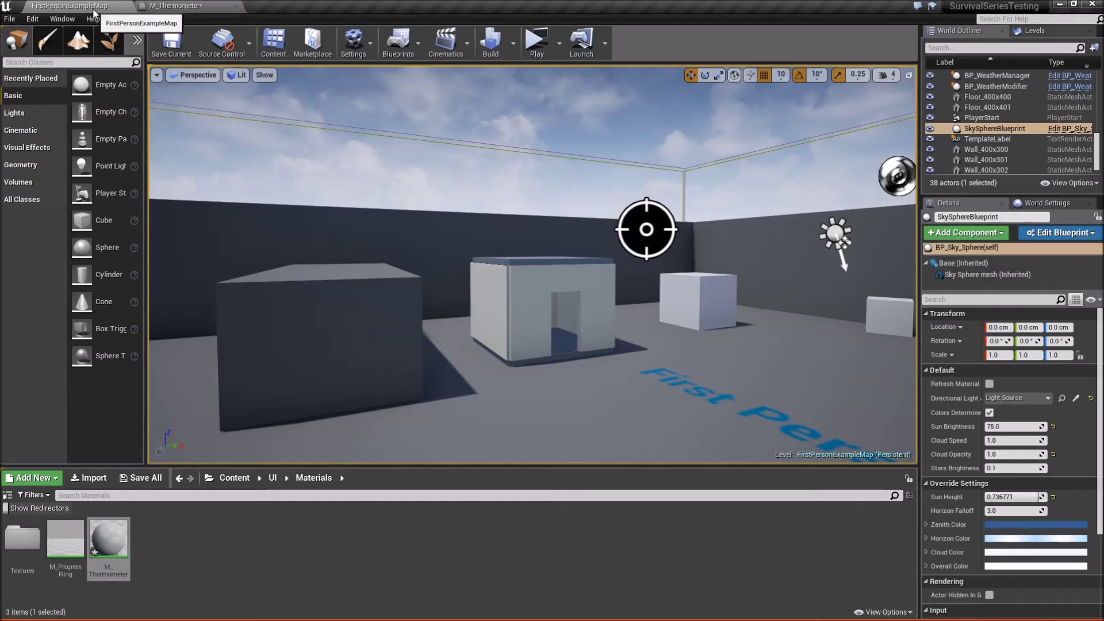
double_click(66, 540)
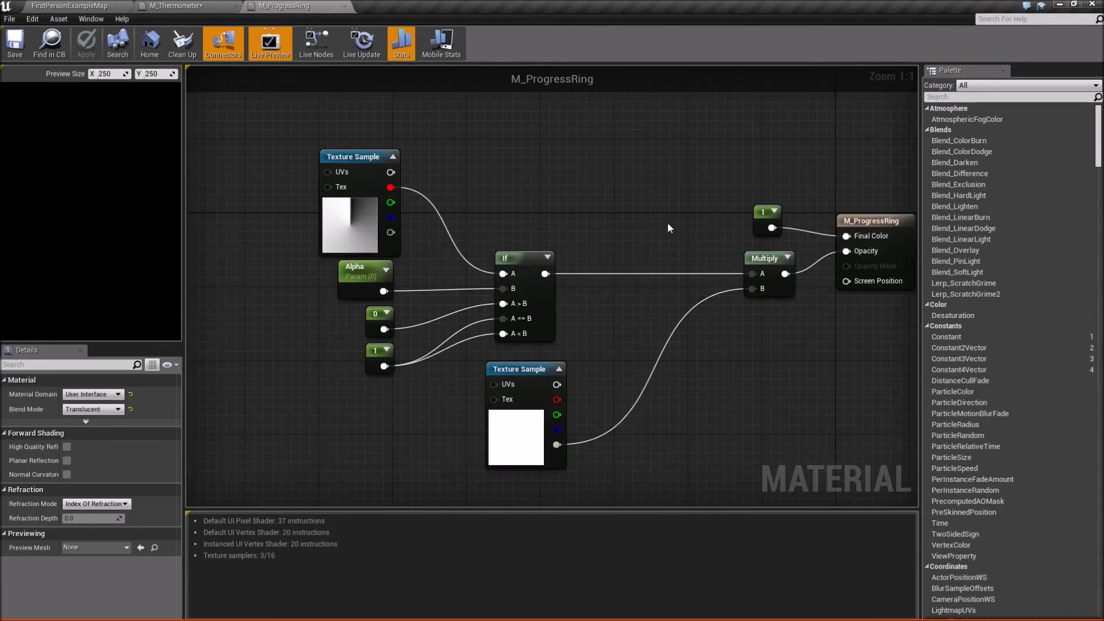
Select all M_ProgressRing nodes except the result and paste them into M_Thermometer.
scroll(668, 228, down, 1)
scroll(552, 229, down, 1)
drag(793, 168, 196, 447)
scroll(310, 465, up, 1)
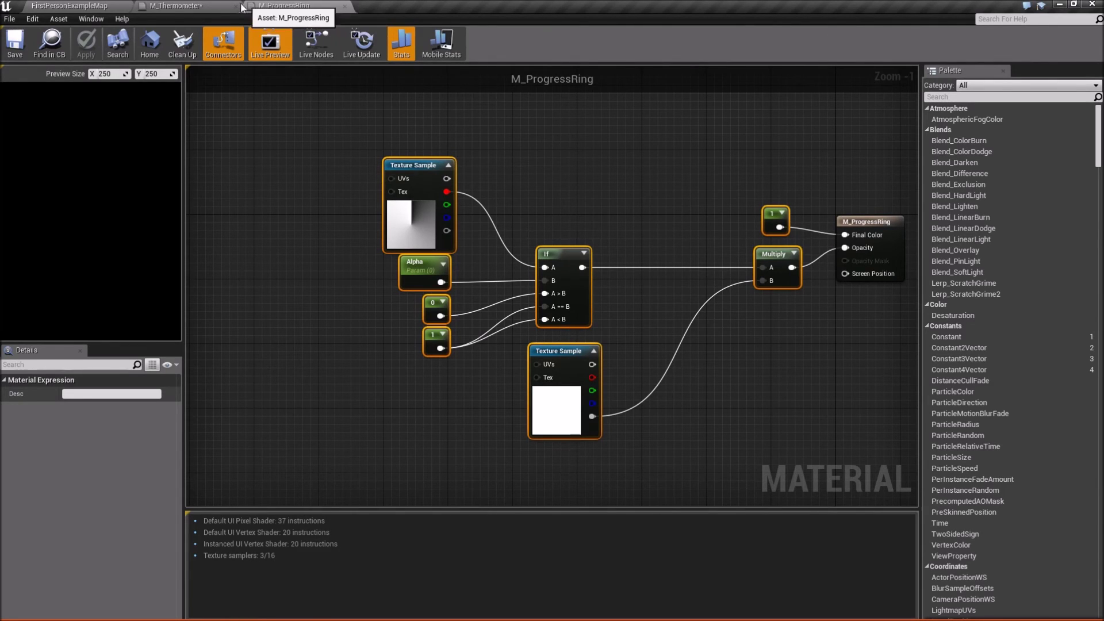
click(198, 6)
click(274, 7)
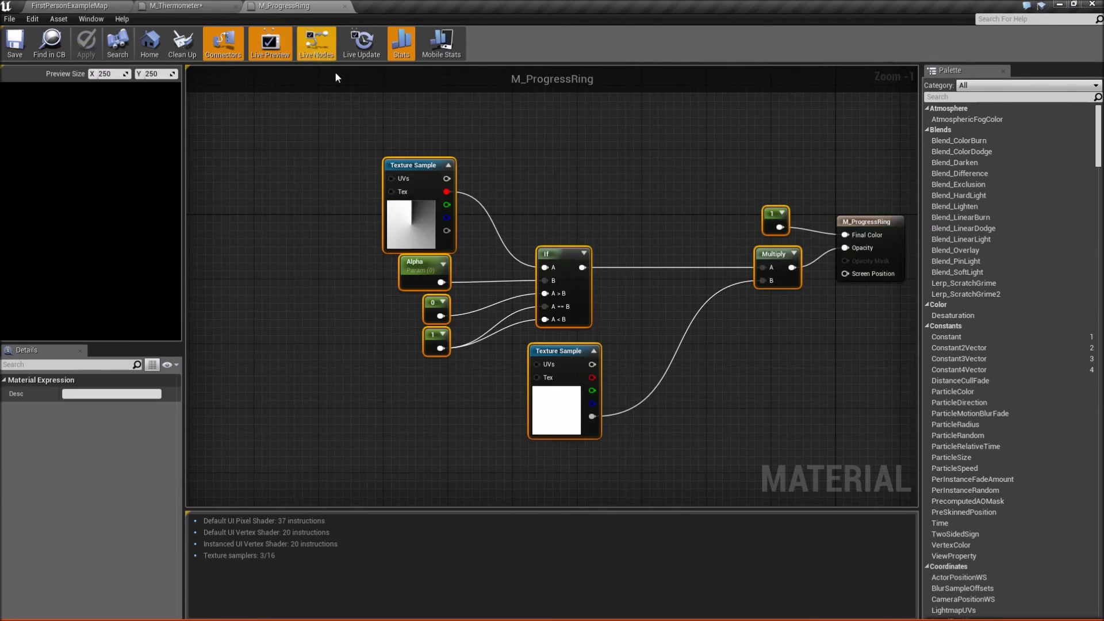
right_drag(658, 200, 479, 219)
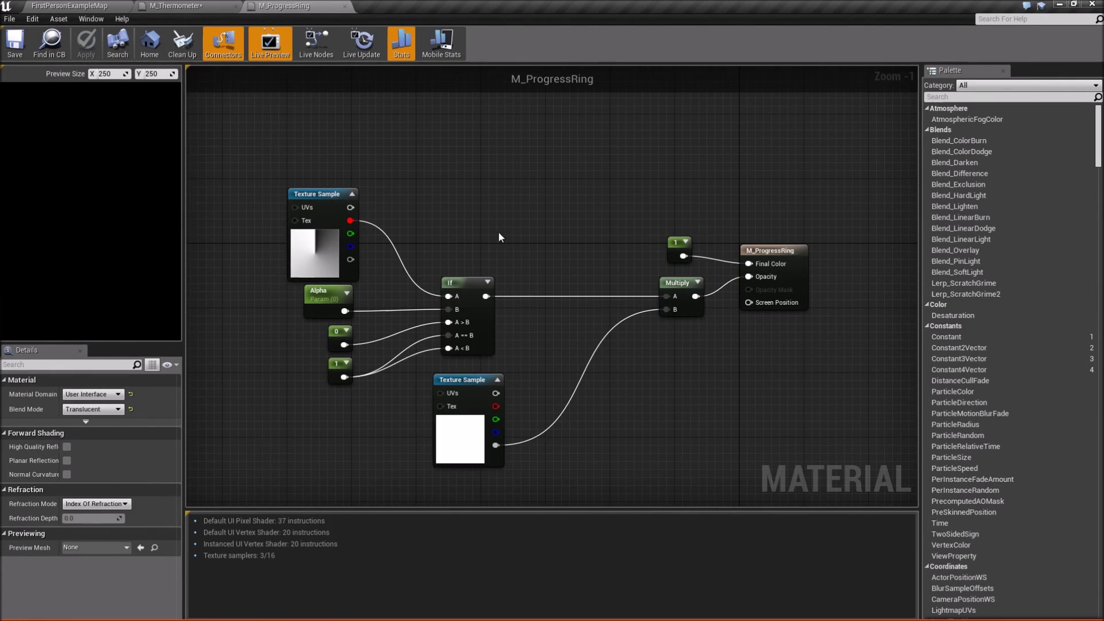
click(173, 7)
right_drag(338, 295, 434, 283)
key(ctrl+v)
Set M_Thermometer's Material Domain to User Interface and Blend Mode to Translucent.
drag(670, 308, 698, 252)
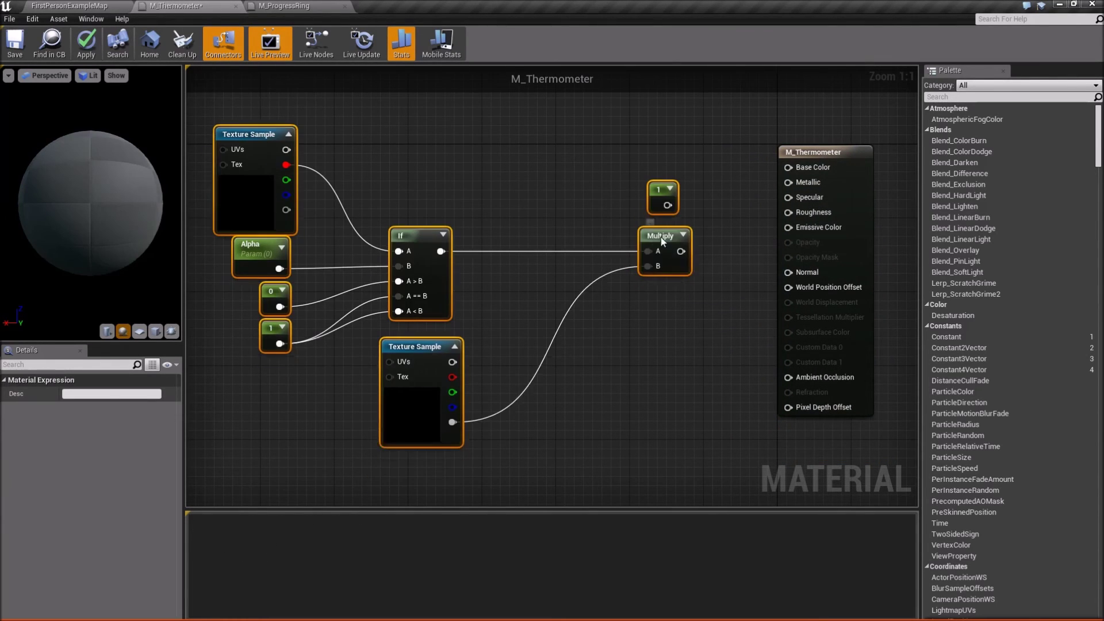
click(869, 226)
click(92, 425)
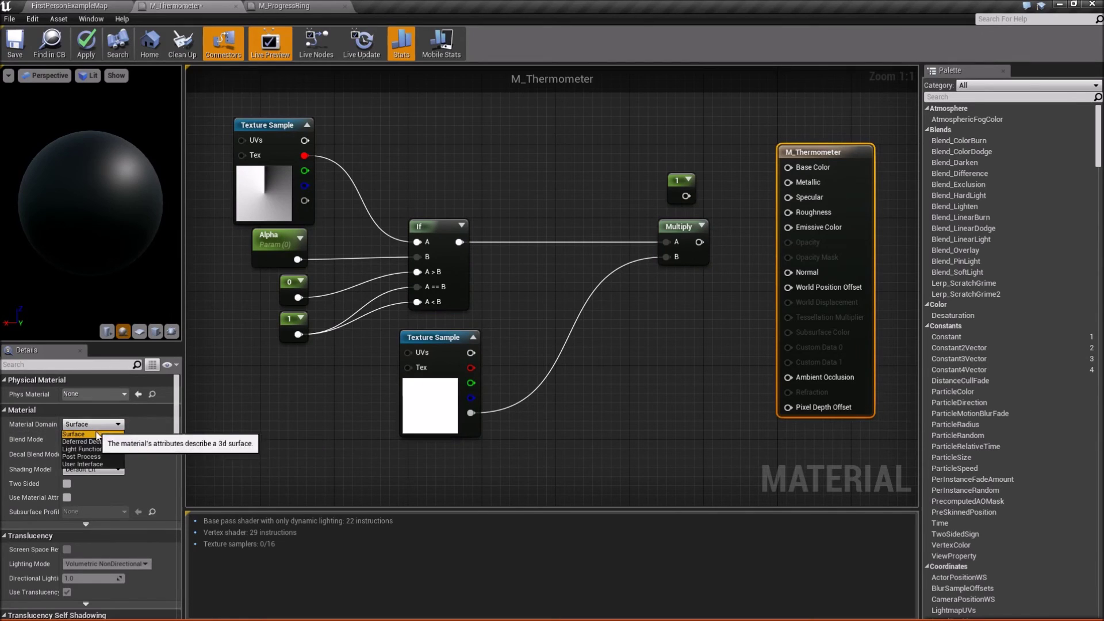
click(94, 465)
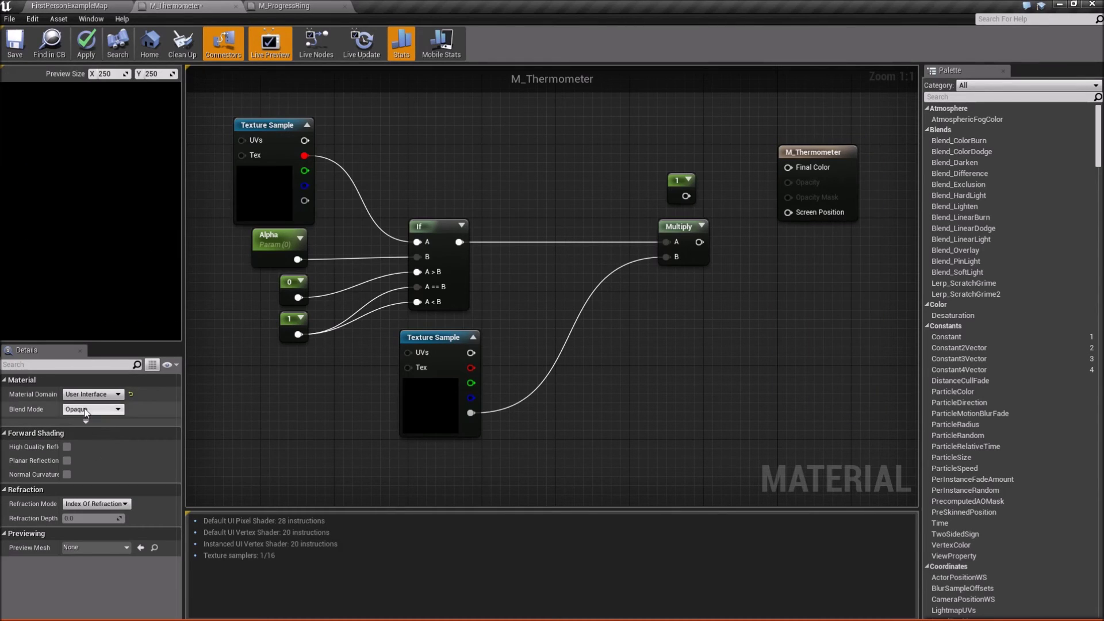
click(92, 408)
click(87, 431)
Connect Multiply to Opacity, delete the unused 1 constant, and rearrange the nodes.
drag(699, 243, 793, 183)
drag(716, 161, 648, 189)
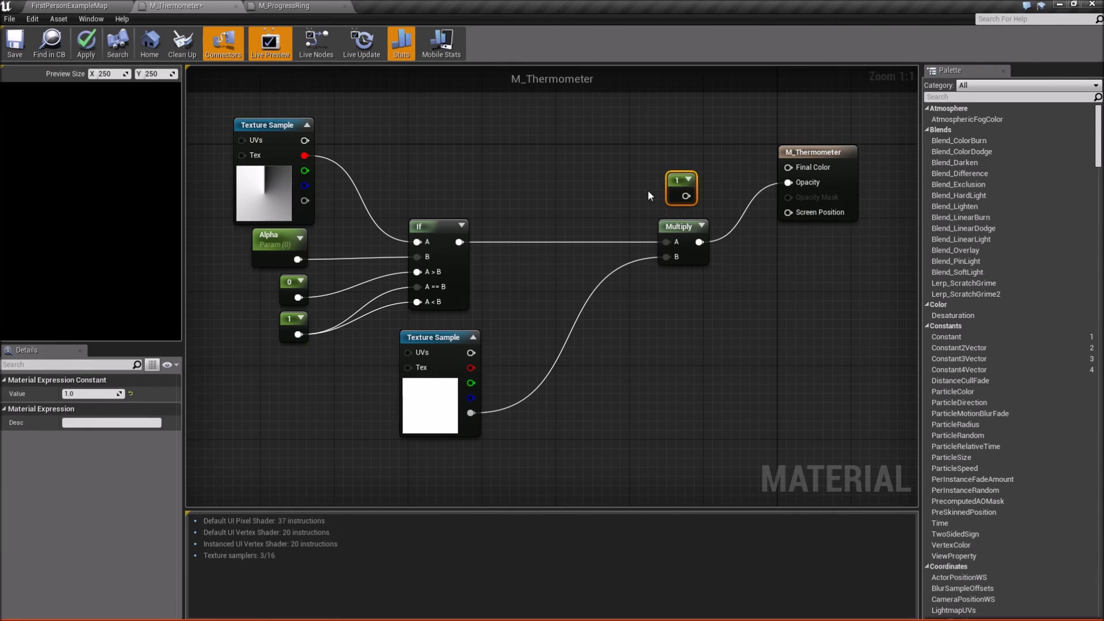
key(Delete)
drag(717, 130, 257, 428)
drag(463, 397, 491, 387)
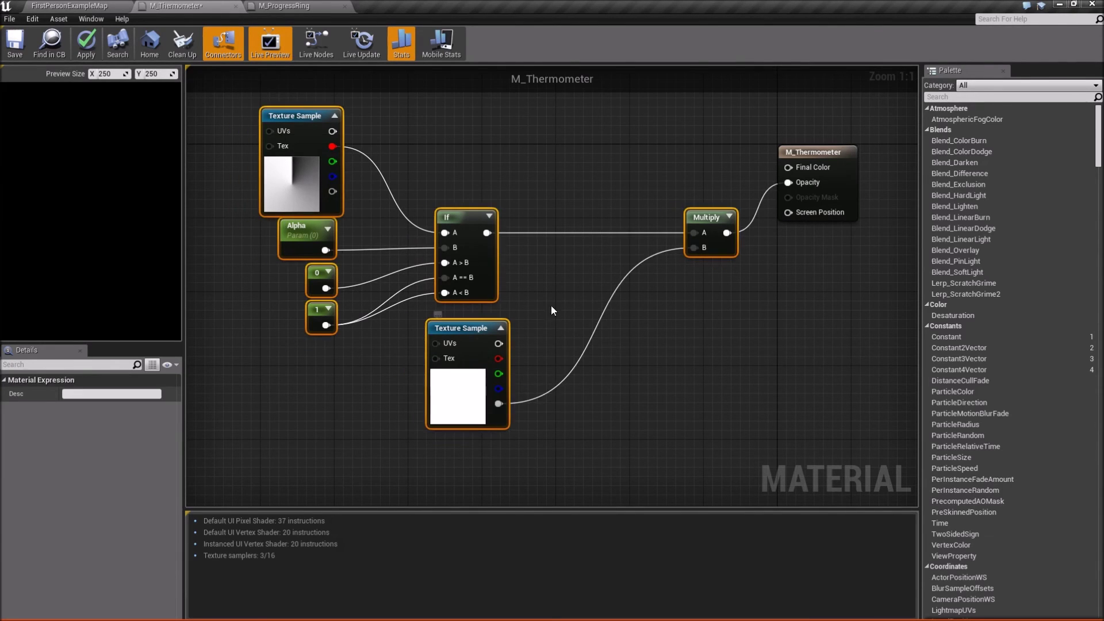
right_drag(551, 306, 565, 363)
drag(564, 387, 603, 299)
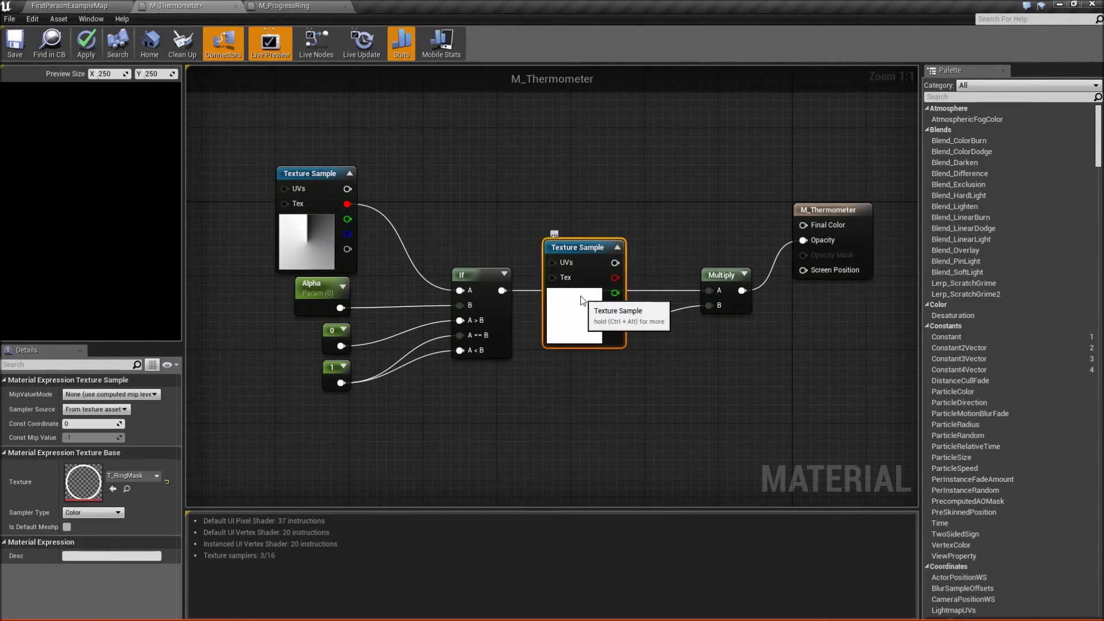
Assign the red thermometer fill texture to the lower sample and wire its RGB into Final Color.
click(123, 476)
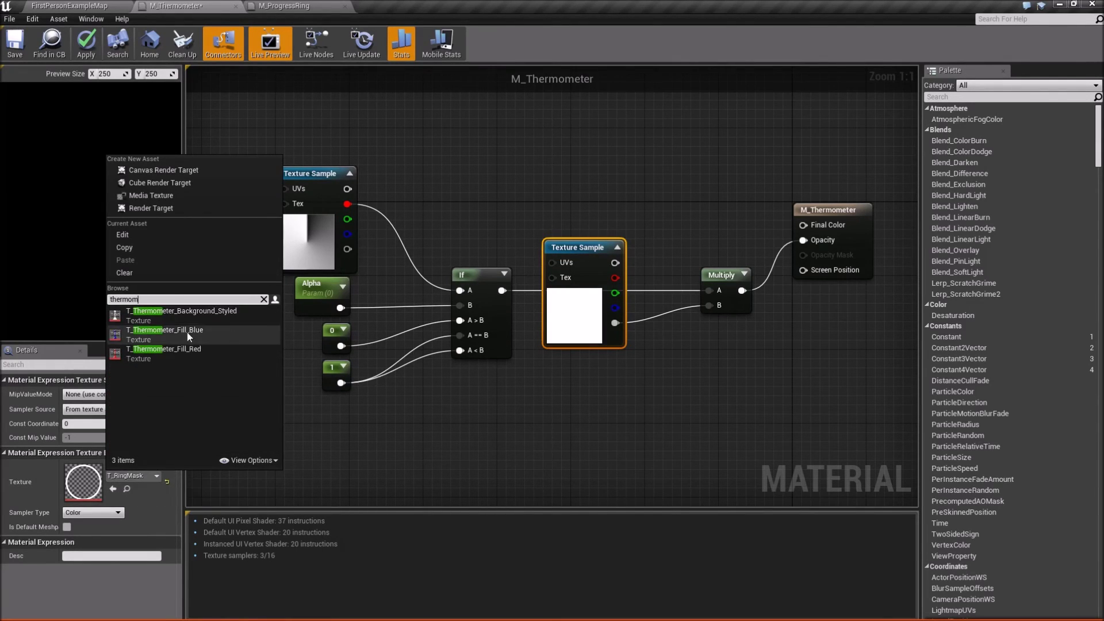
click(170, 352)
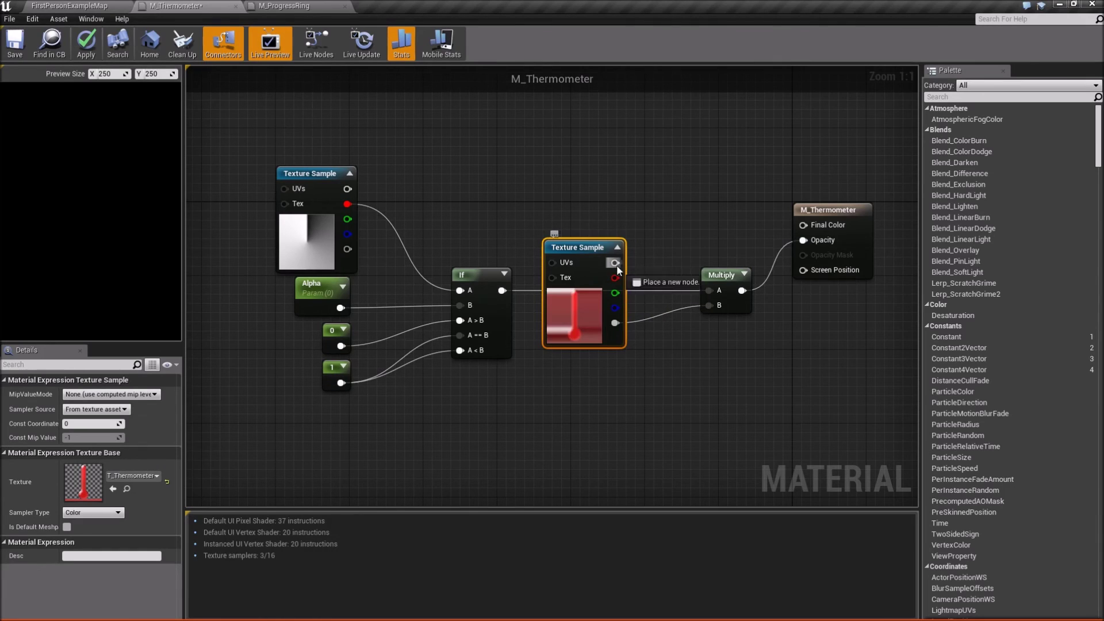
drag(615, 262, 803, 225)
drag(549, 331, 567, 293)
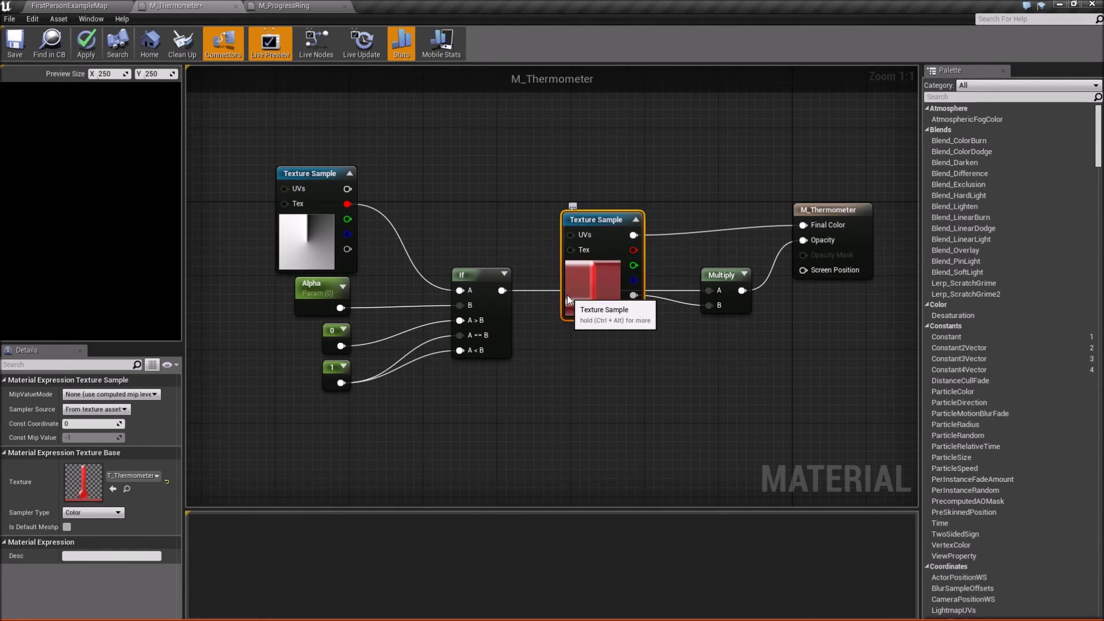
right_drag(590, 284, 567, 301)
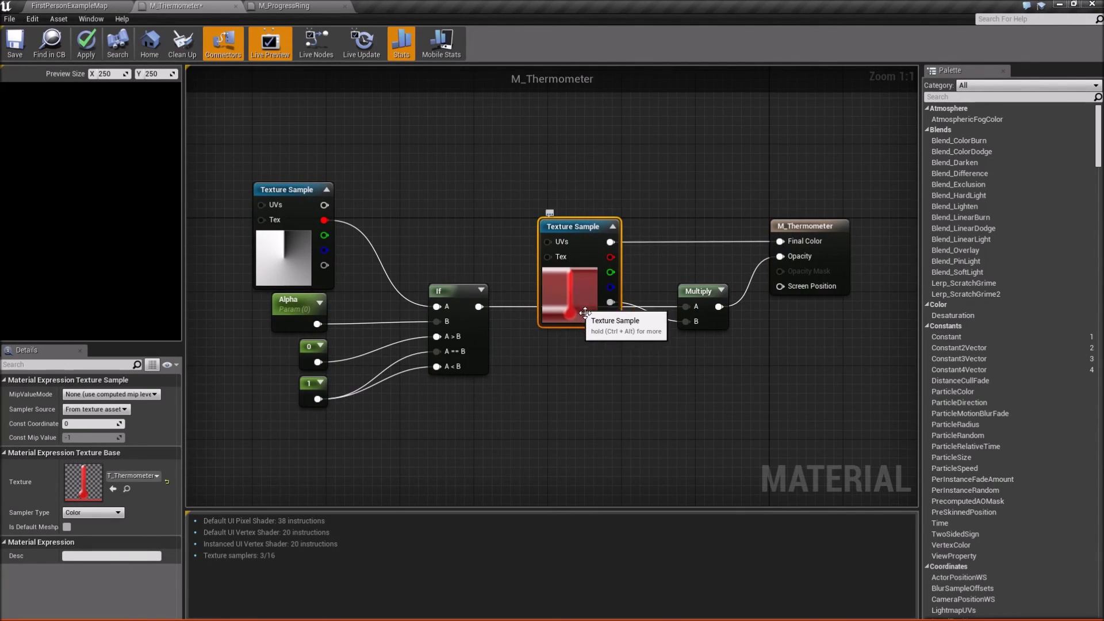
right_drag(590, 311, 632, 313)
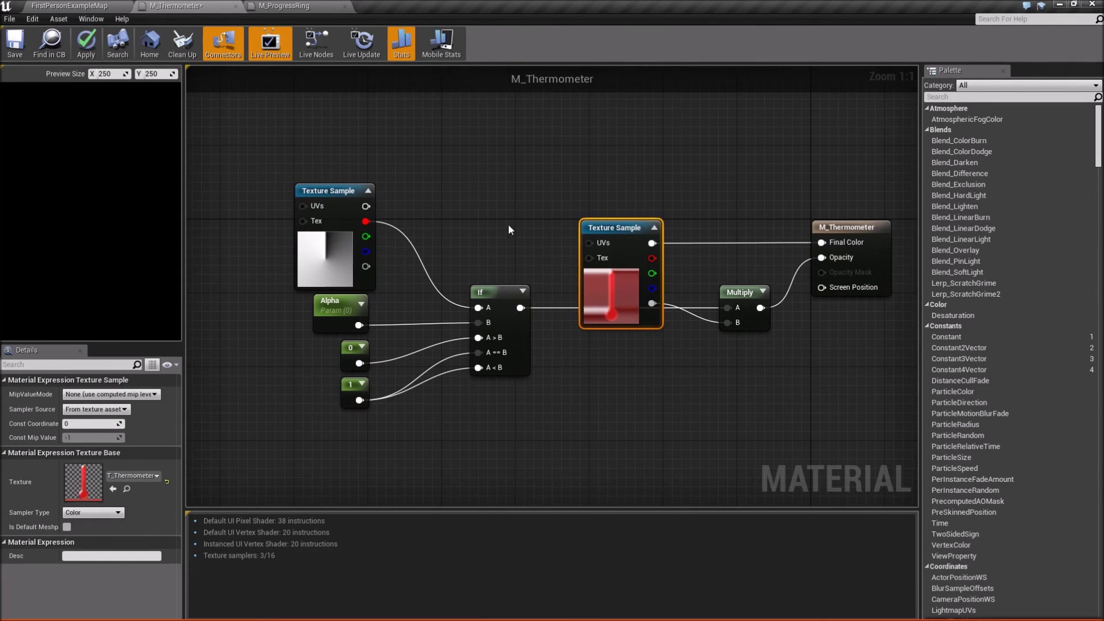
Move the If network right and feed the If result into Multiply's B input.
drag(517, 180, 301, 419)
drag(522, 341, 652, 396)
click(724, 345)
ctrl+drag(729, 308, 652, 303)
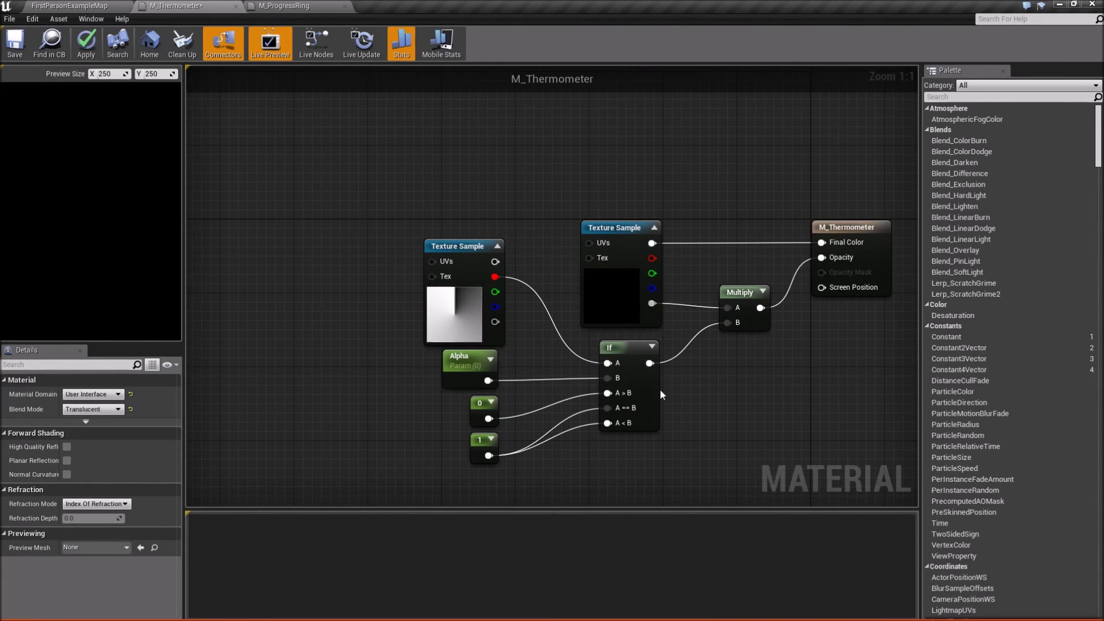
Set Alpha's default value to 1 and save M_Thermometer.
click(464, 368)
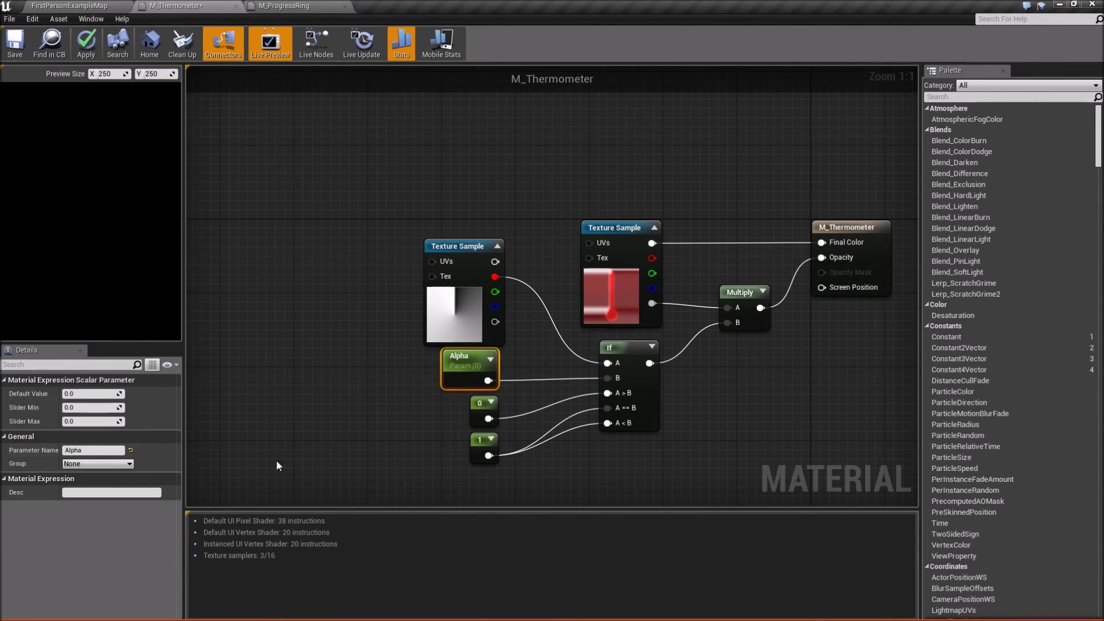
click(92, 394)
text(1)
key(Return)
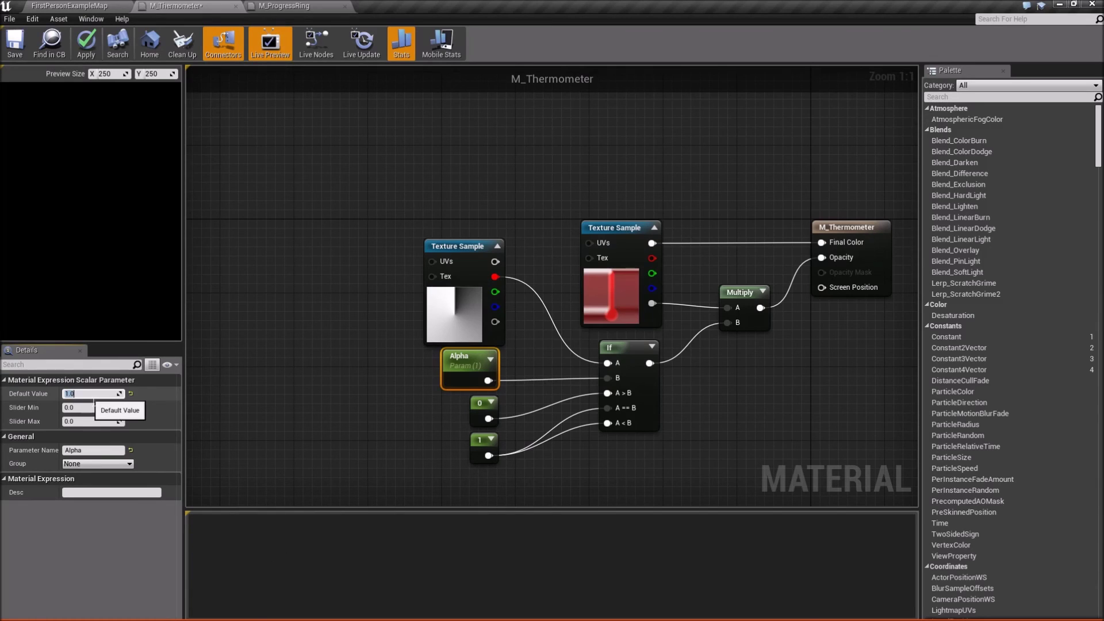
click(255, 357)
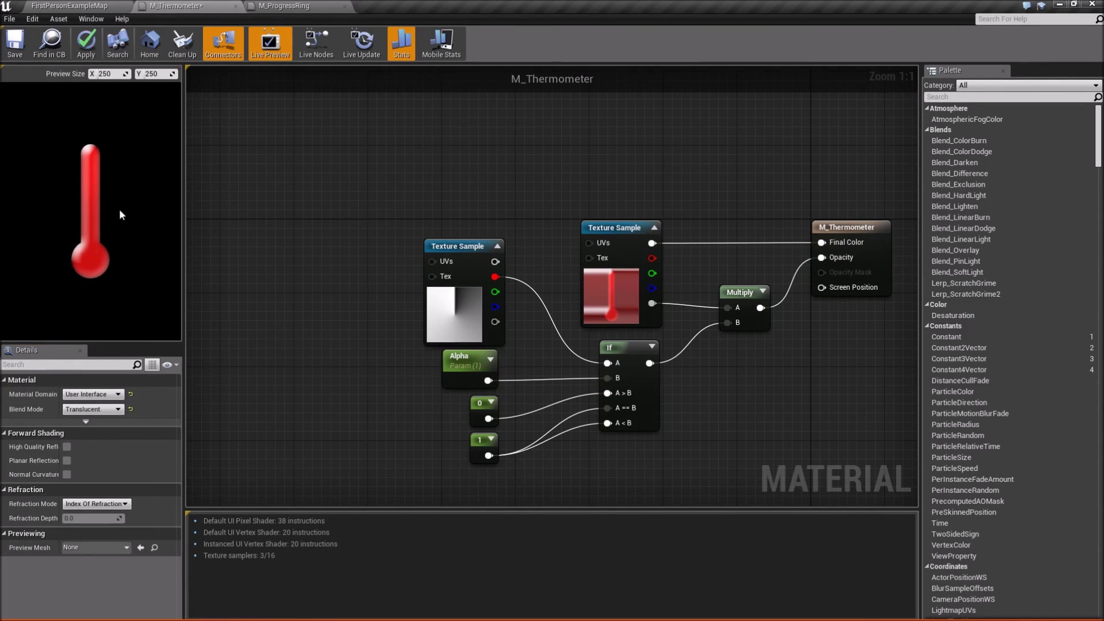
click(15, 42)
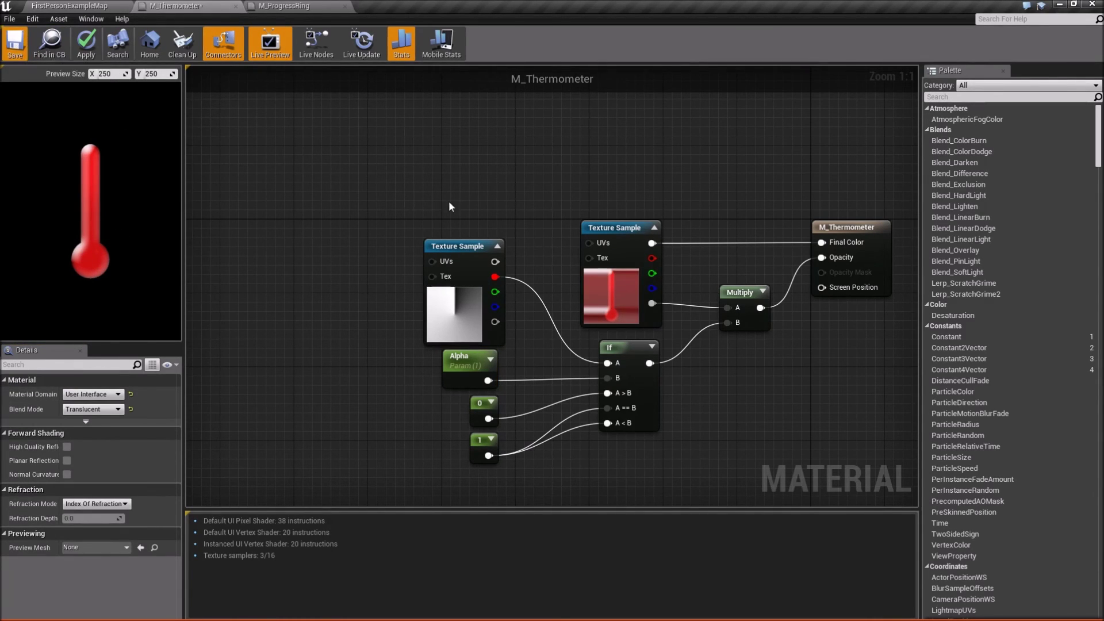
In M_ProgressRing, wire the lower texture's RGB into Final Color and set Alpha's default to 1.
click(282, 7)
right_drag(500, 394, 453, 369)
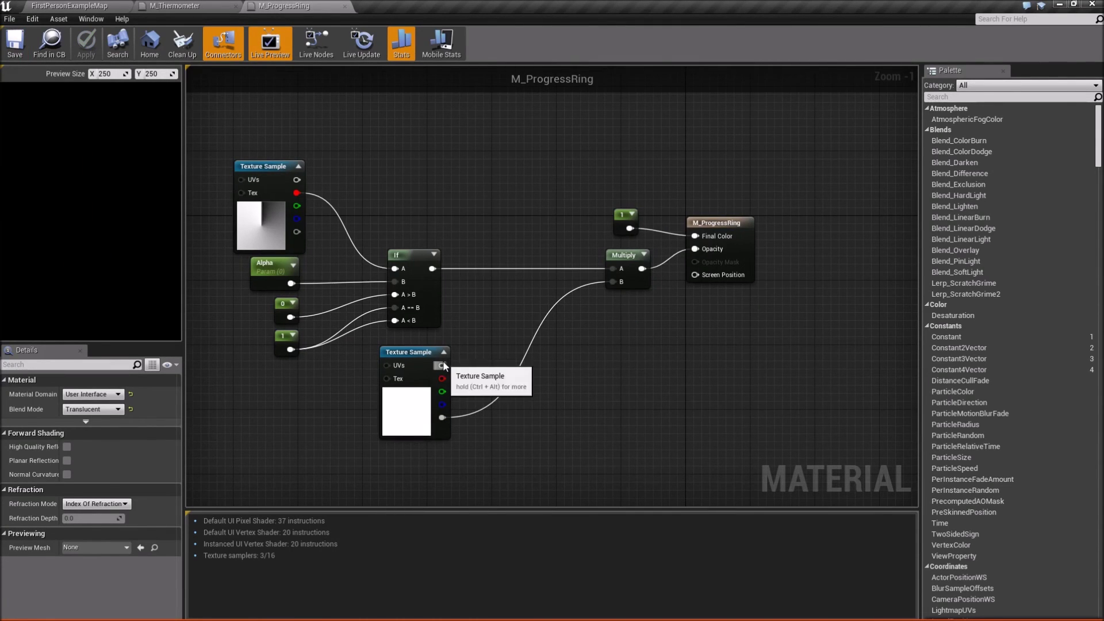
drag(442, 365, 700, 237)
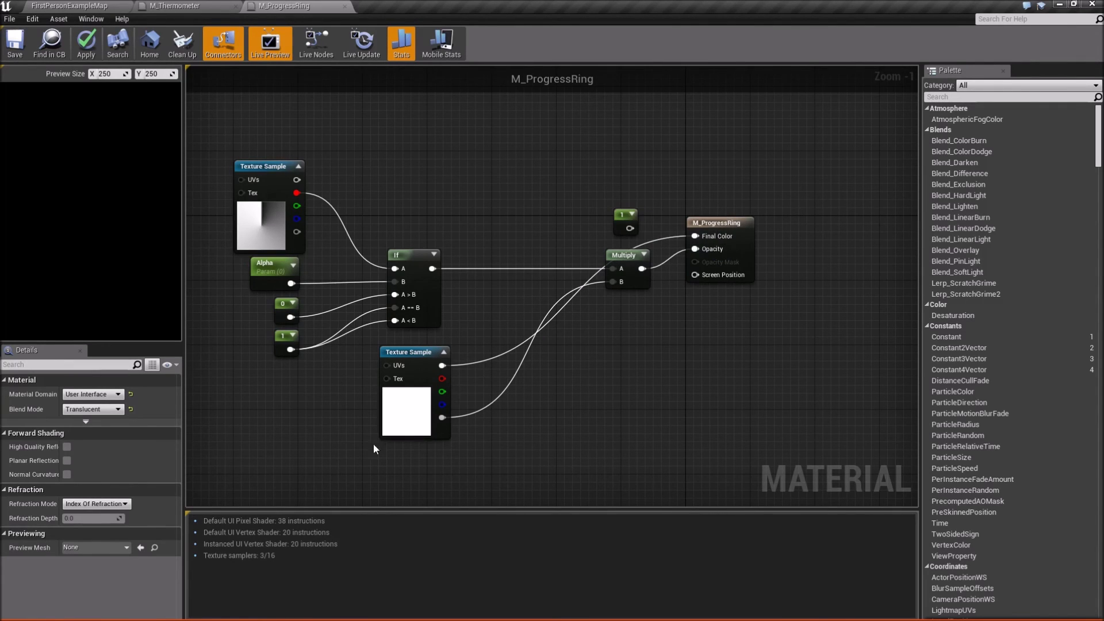
click(284, 283)
click(92, 393)
text(1)
key(Return)
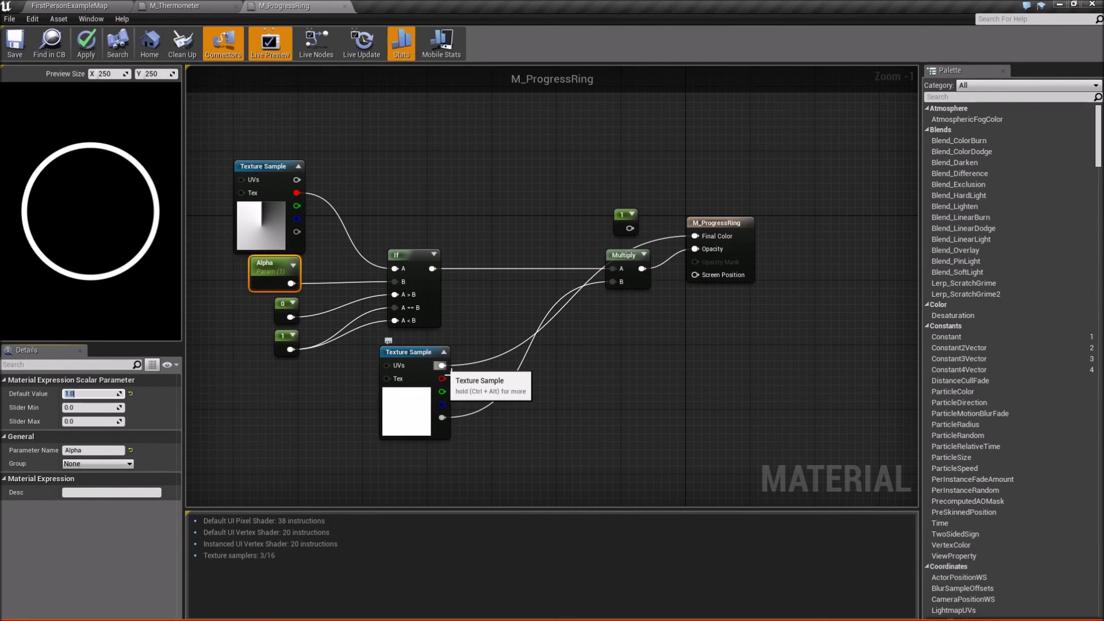
key(BackSpace)
Delete the constant 1 node and reposition the ring texture node.
drag(402, 394, 474, 172)
drag(627, 169, 678, 238)
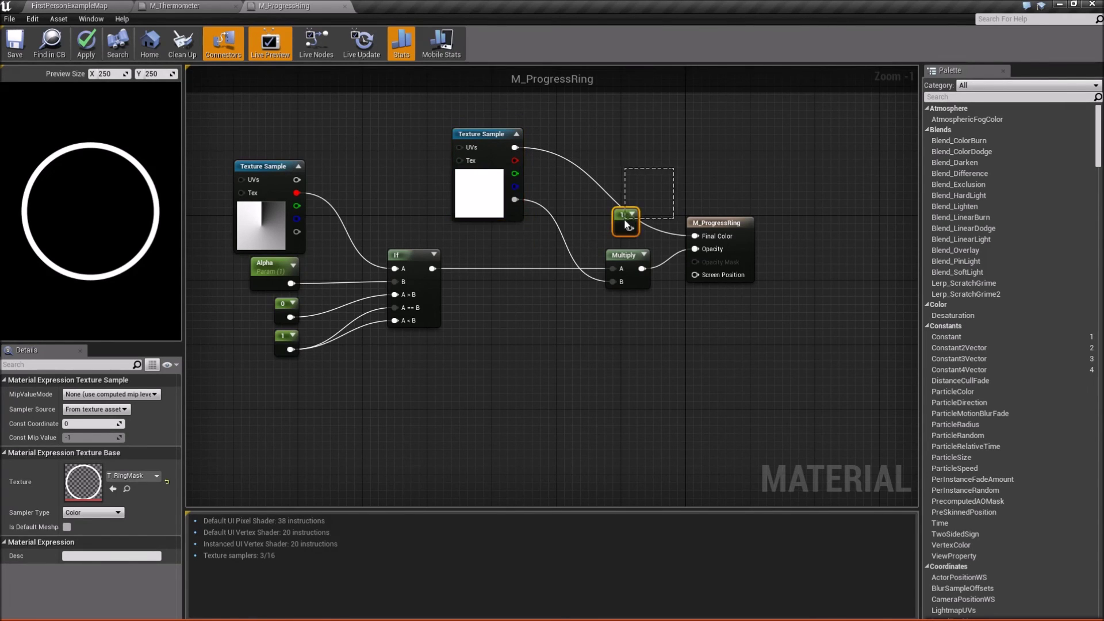
key(Delete)
right_drag(477, 185, 564, 214)
drag(565, 214, 588, 230)
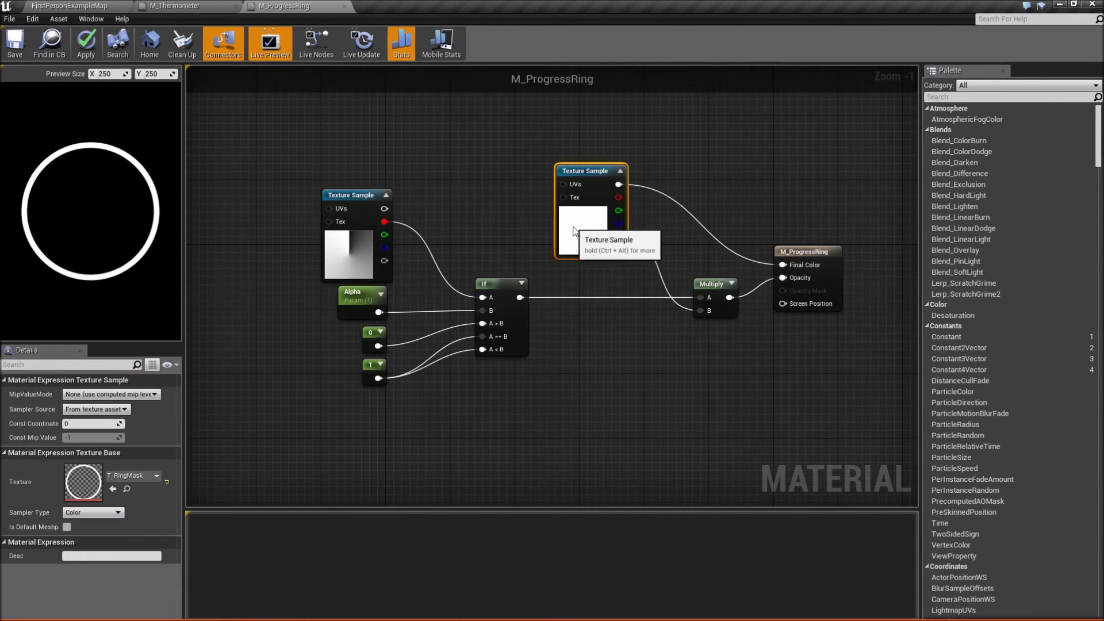
Convert both texture samples to parameters named Color/Mask and Gradient.
right_click(602, 191)
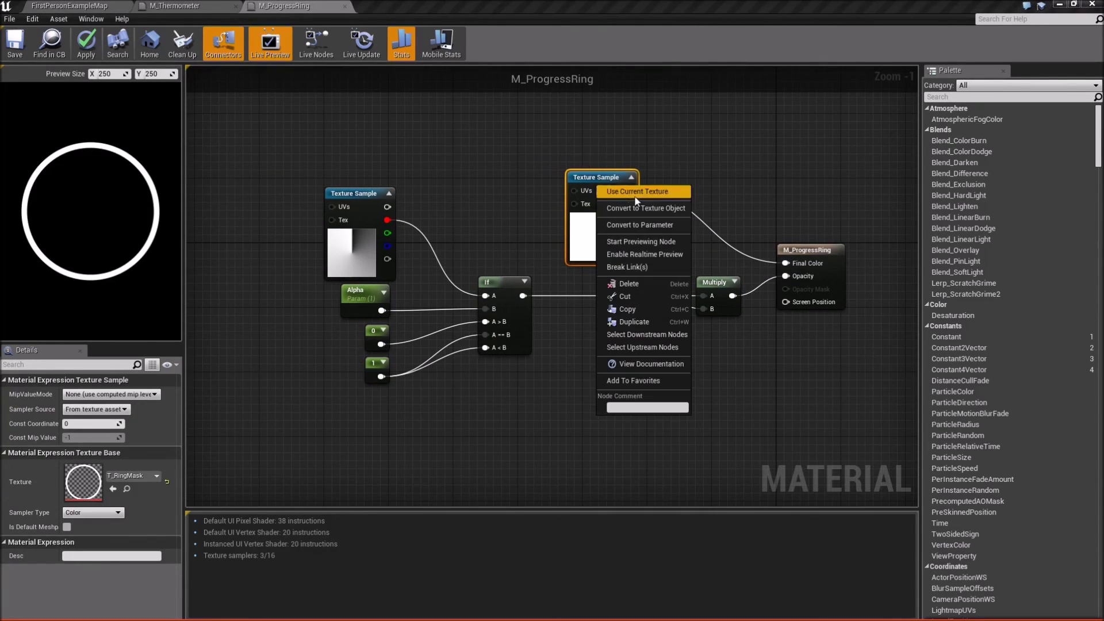
click(656, 226)
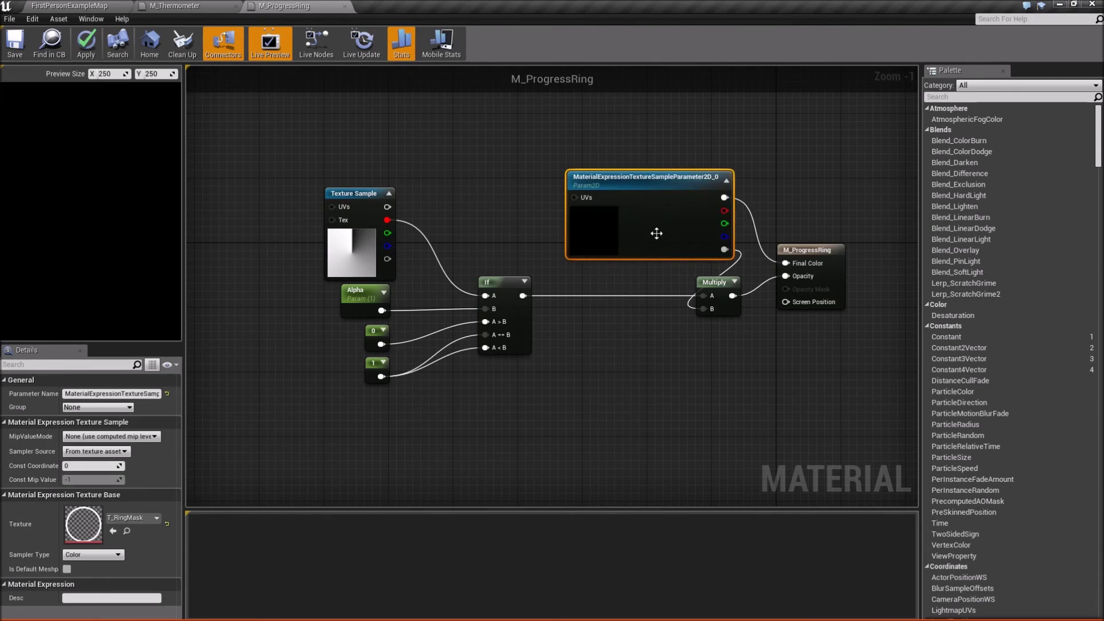
double_click(625, 180)
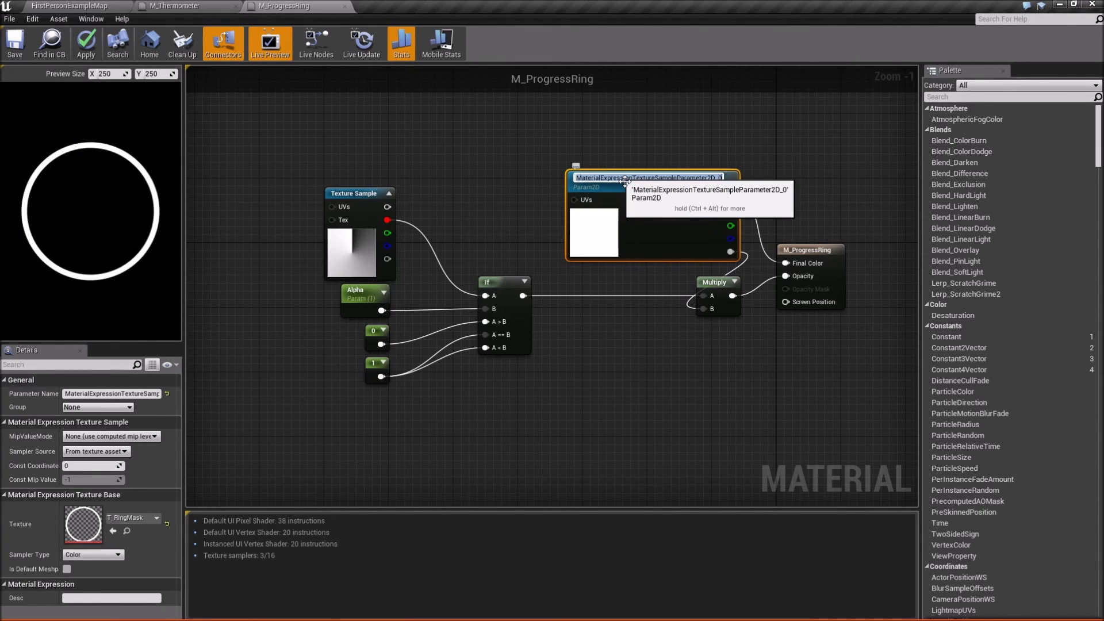
text(Color/Mask)
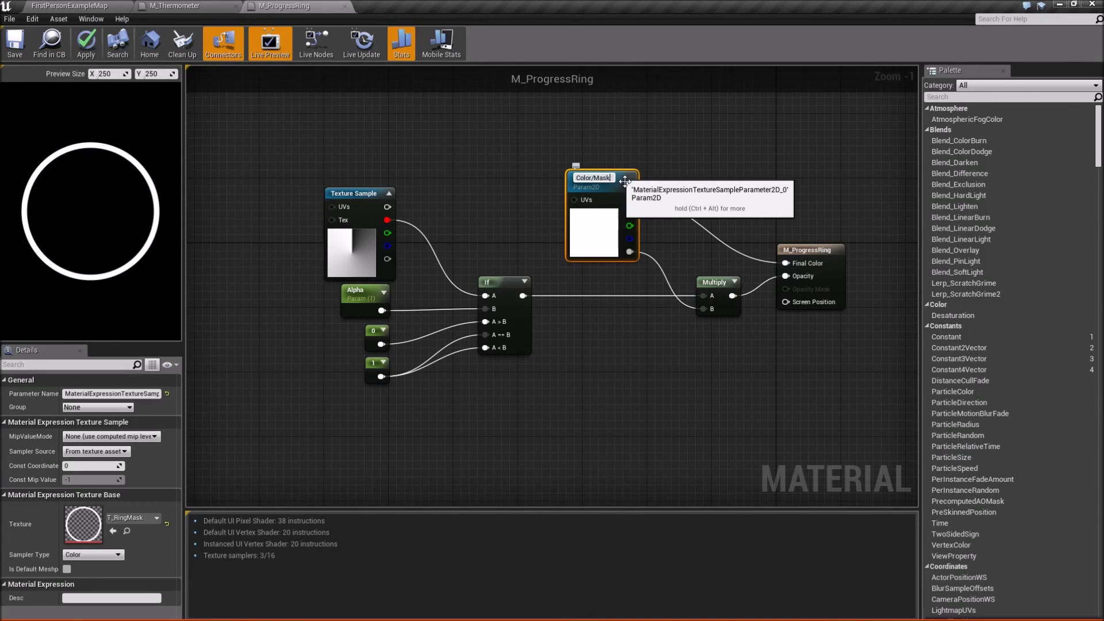
drag(356, 200, 357, 193)
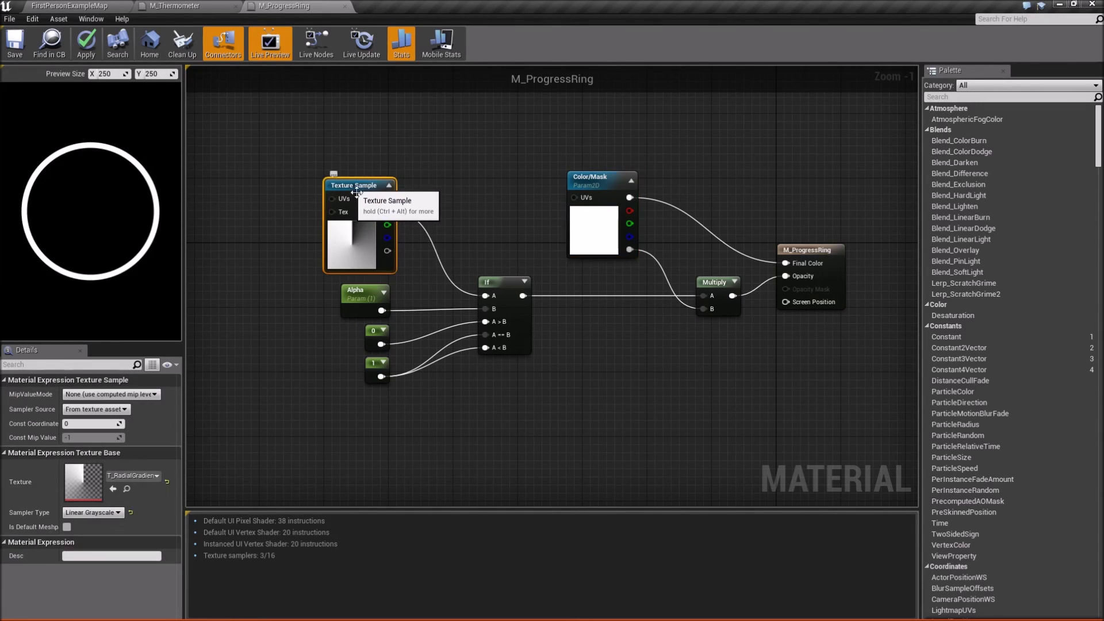
right_click(356, 192)
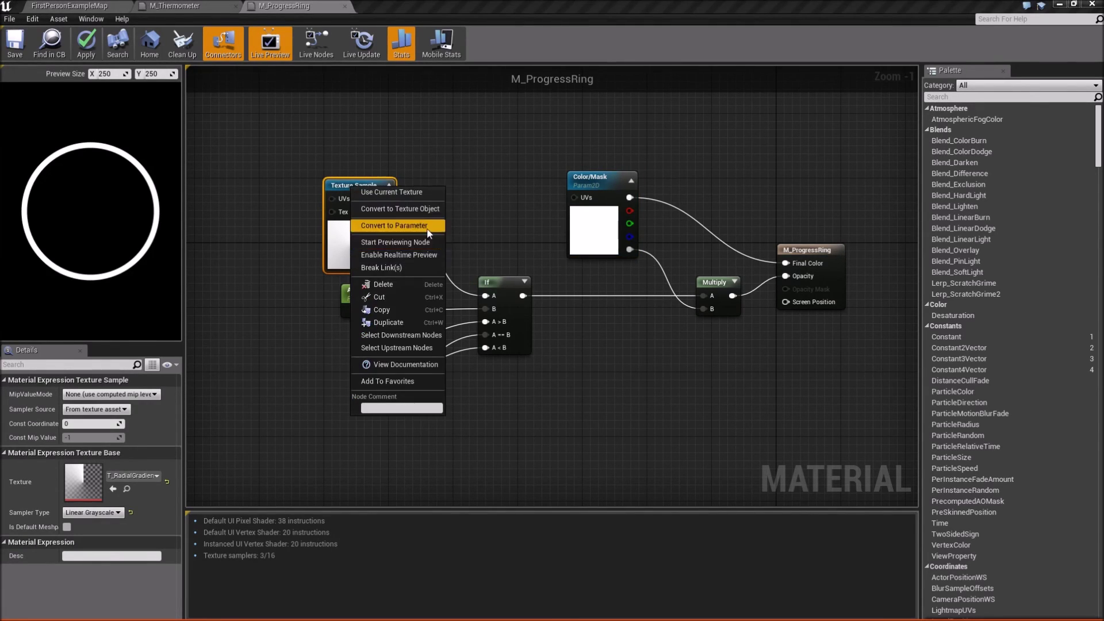
click(391, 226)
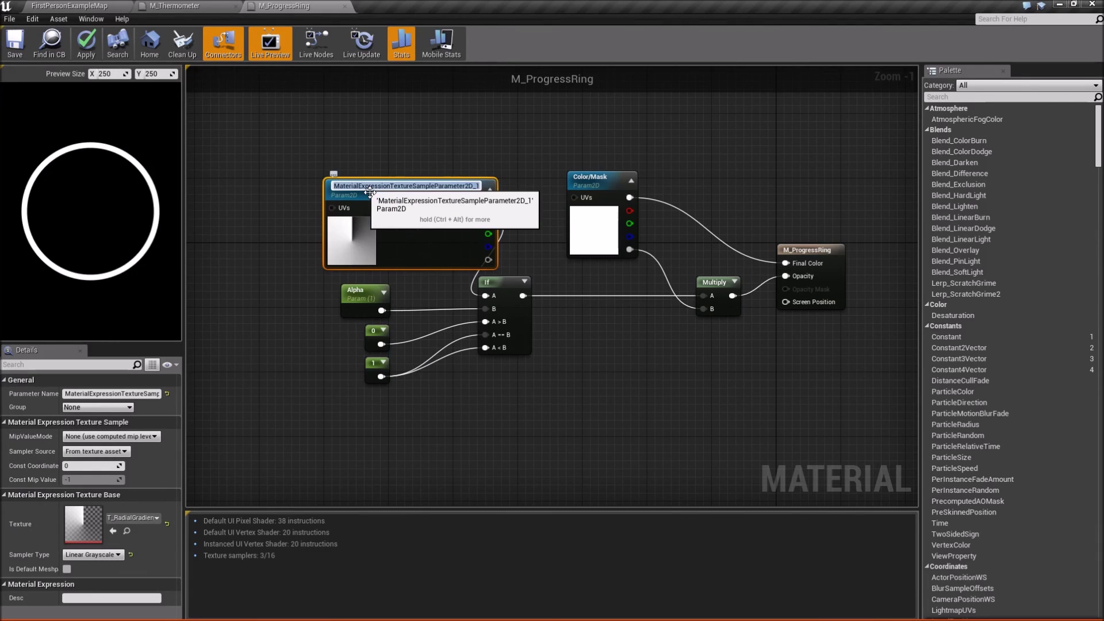
text(Gradient)
key(Return)
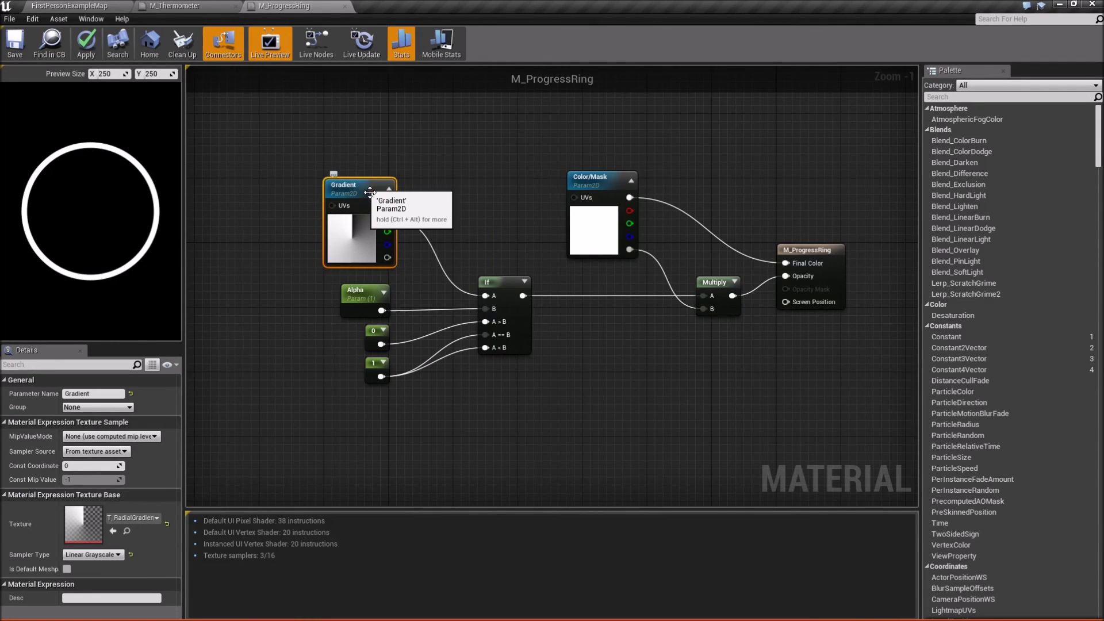
Save the updated M_ProgressRing material.
click(447, 164)
key(Home)
click(14, 50)
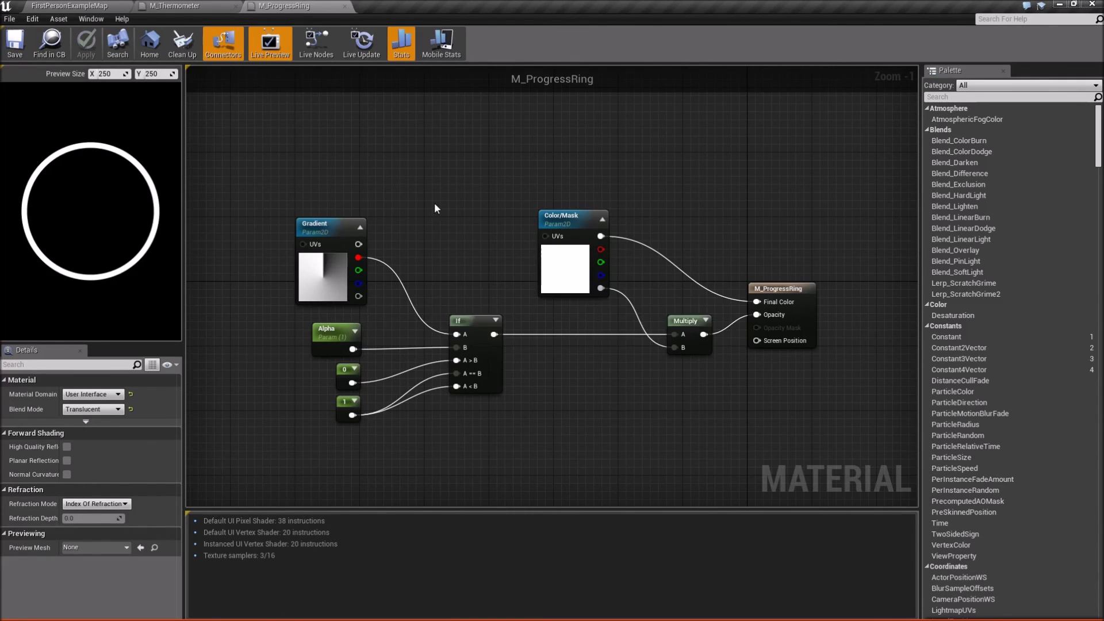
right_drag(434, 203, 485, 244)
Strip the thermometer nodes from M_Thermometer, apply the changes, then delete the M_Thermometer asset.
click(345, 6)
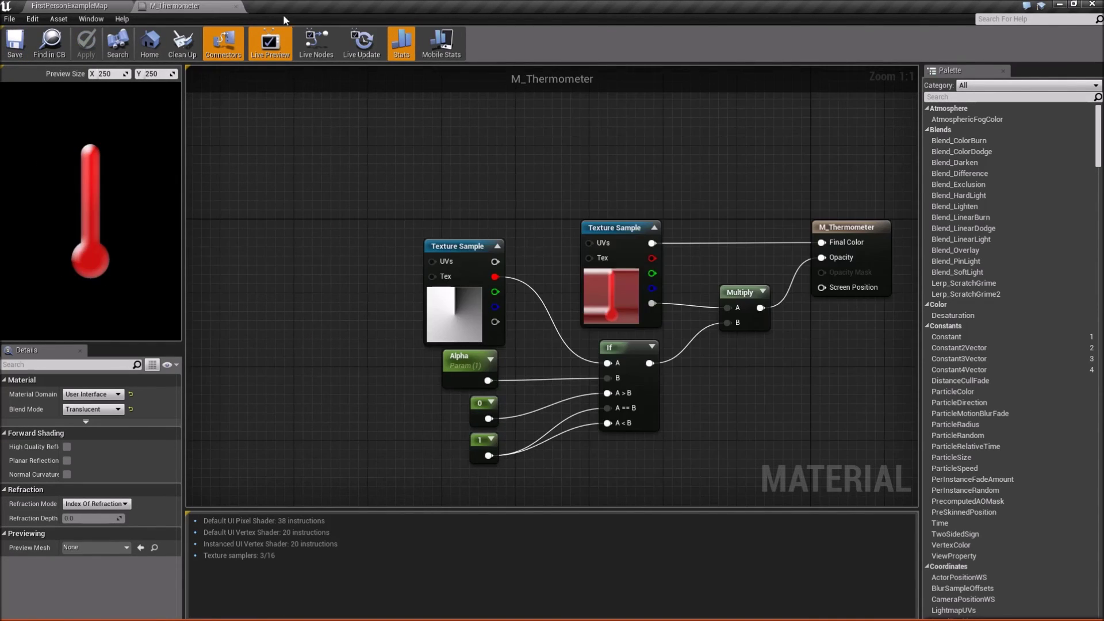
drag(861, 145, 409, 473)
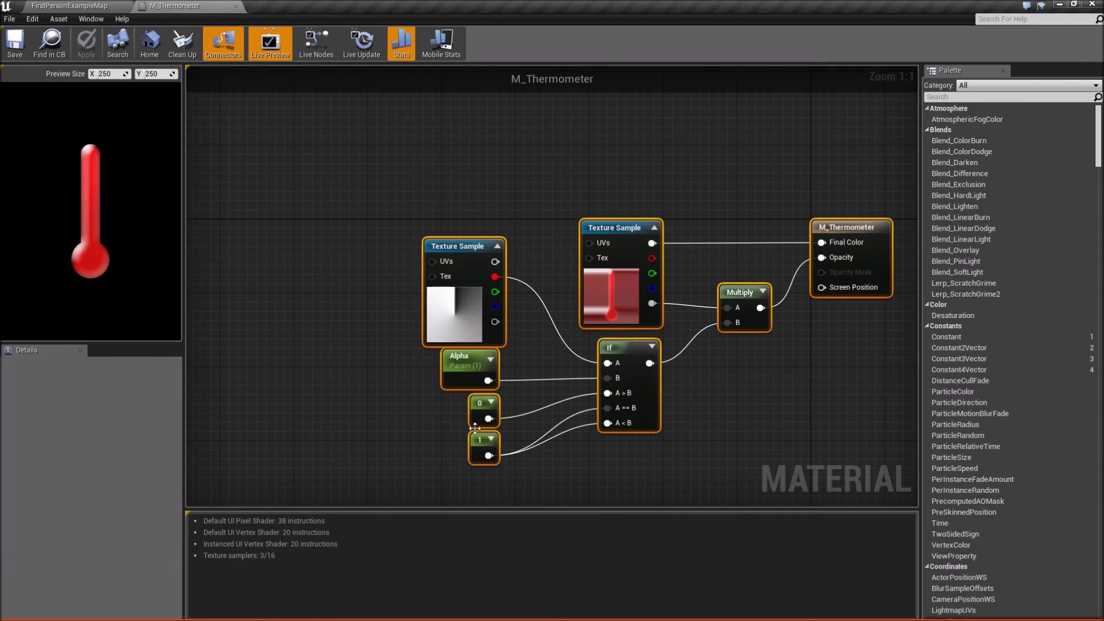
key(Delete)
click(236, 6)
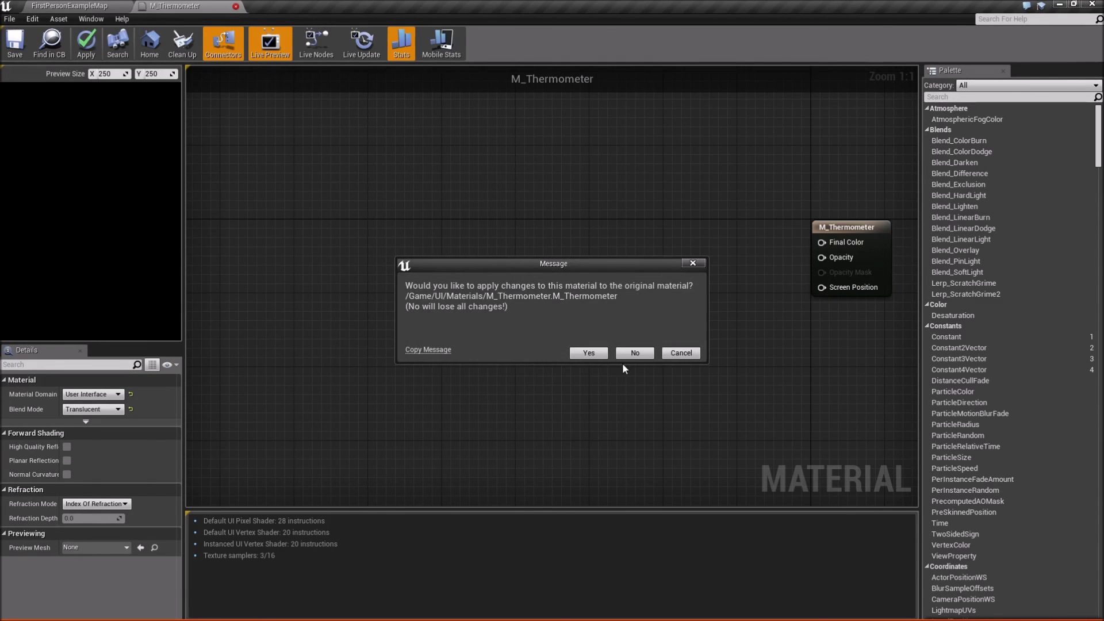
click(590, 354)
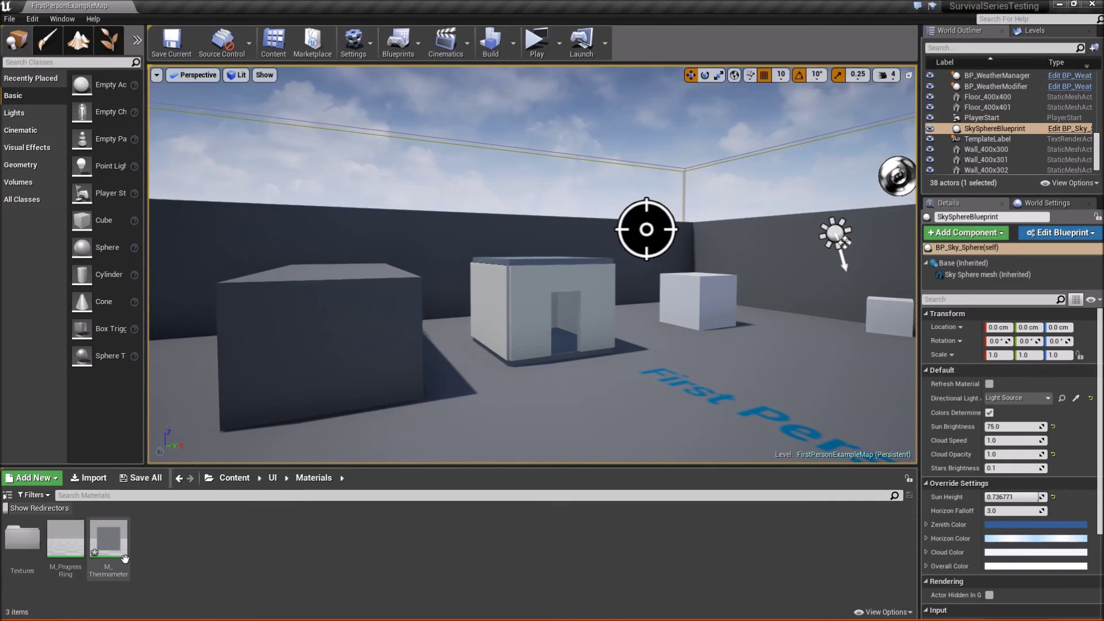
key(Delete)
click(494, 500)
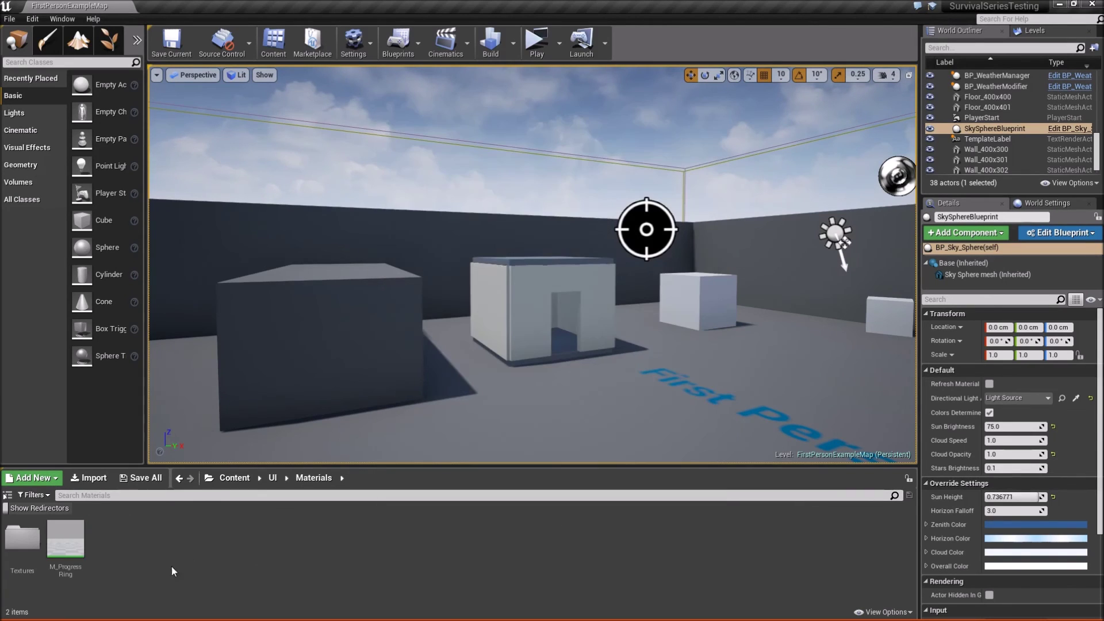
Create a material instance of M_ProgressRing named MI_ProgressRing.
right_click(81, 562)
click(132, 304)
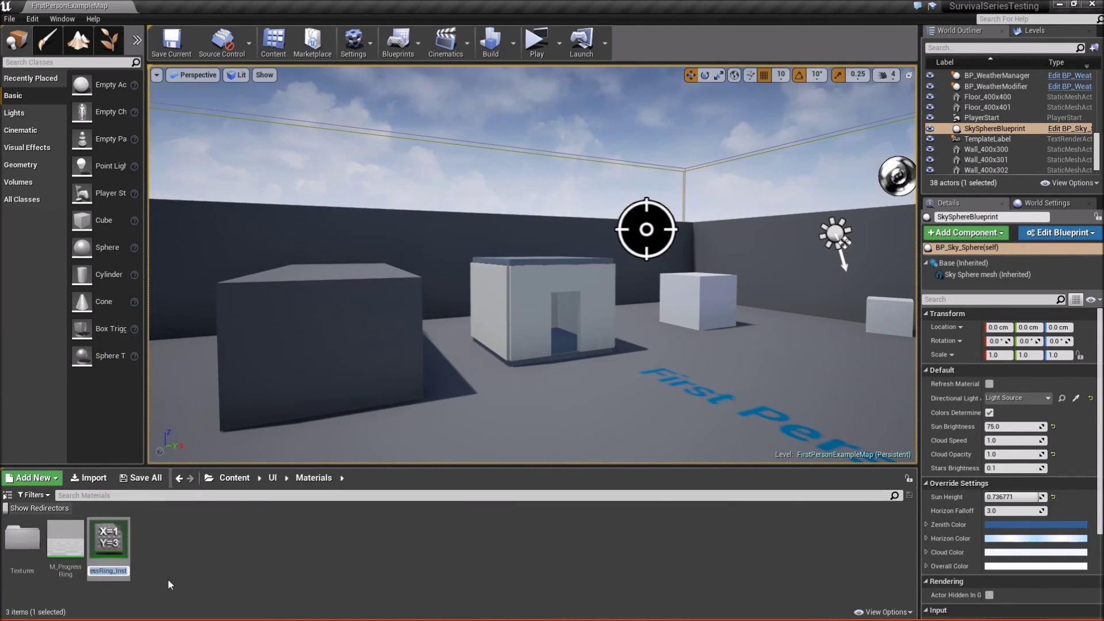
key(End)
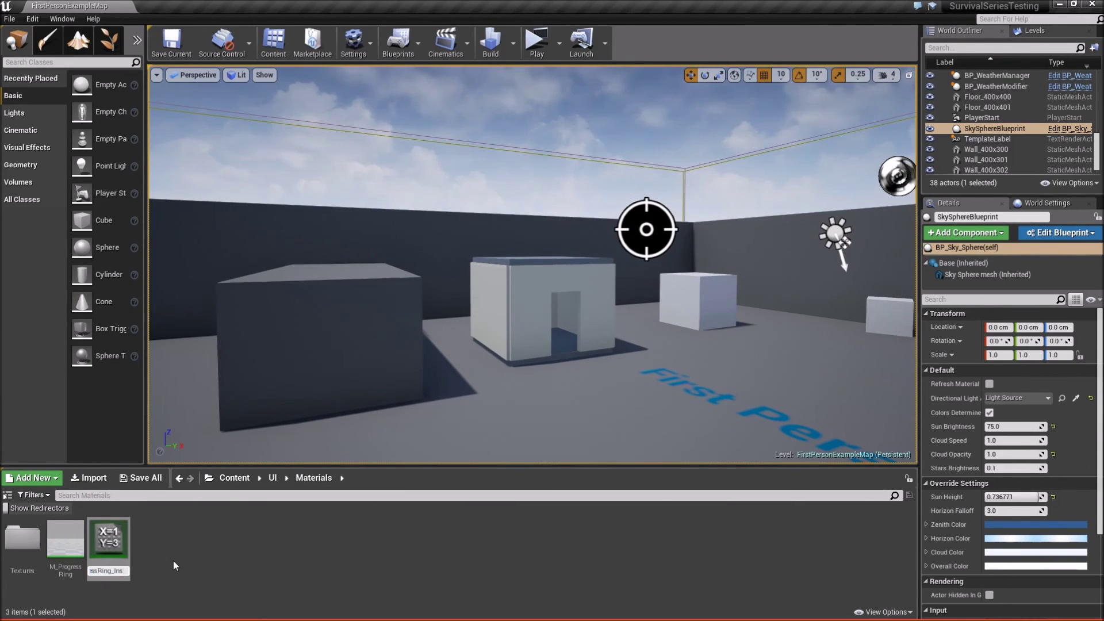
key(BackSpace)
key(BackSpace)
key(BackSpace)
key(BackSpace)
key(BackSpace)
key(BackSpace)
key(BackSpace)
key(BackSpace)
key(BackSpace)
key(BackSpace)
key(BackSpace)
key(BackSpace)
key(BackSpace)
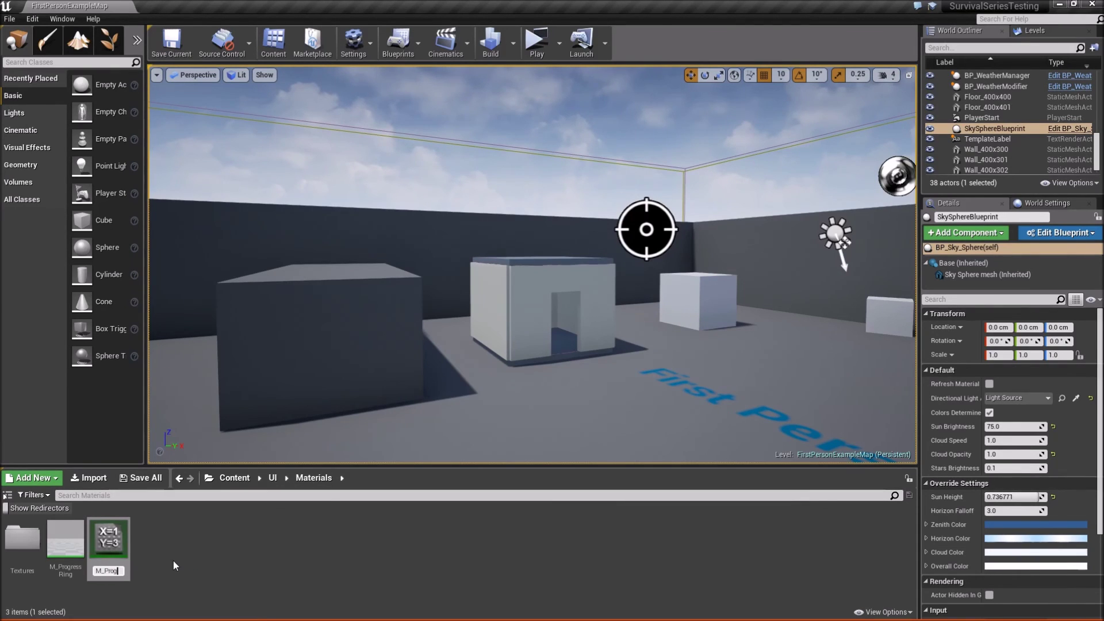
key(BackSpace)
key(BackSpace)
key(BackSpace)
key(BackSpace)
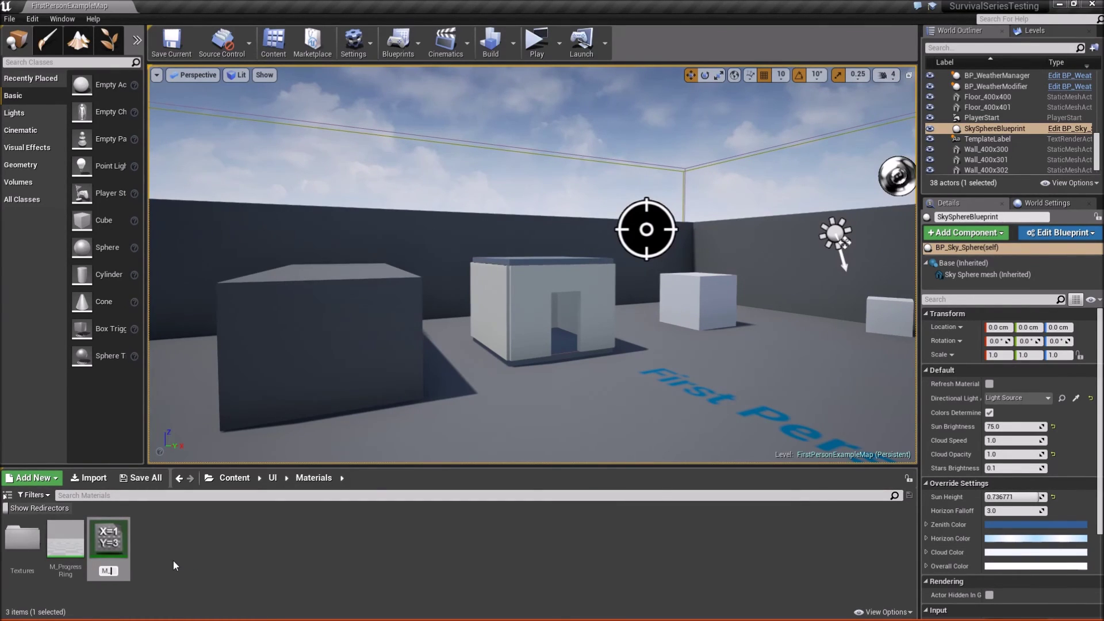
text(Prog)
key(BackSpace)
key(BackSpace)
key(BackSpace)
key(BackSpace)
key(BackSpace)
text(I)
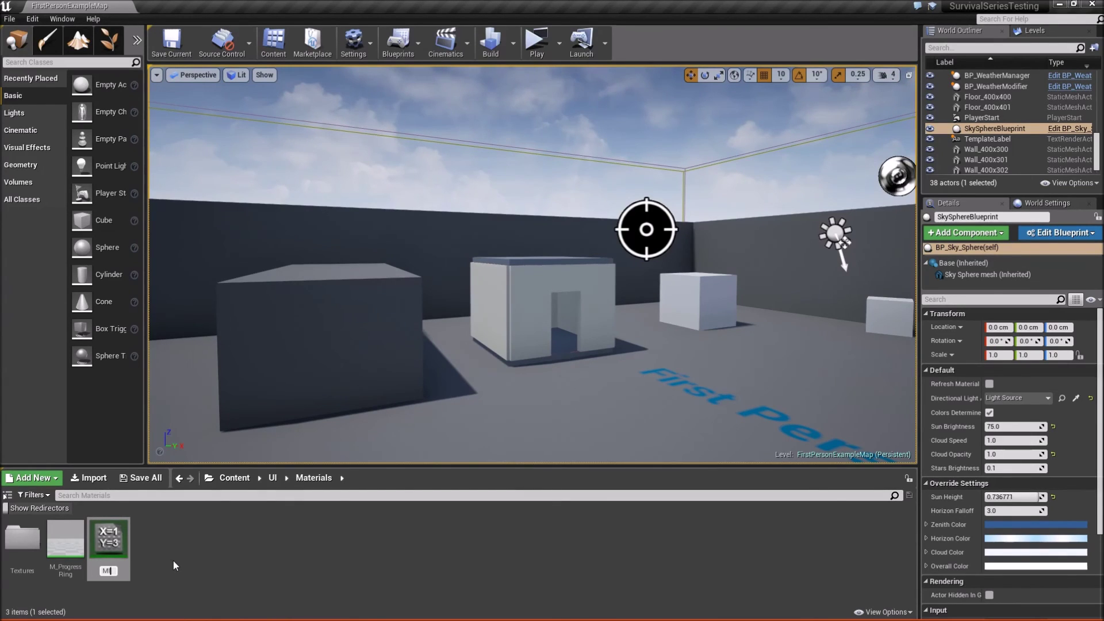
text(_ProgressRing)
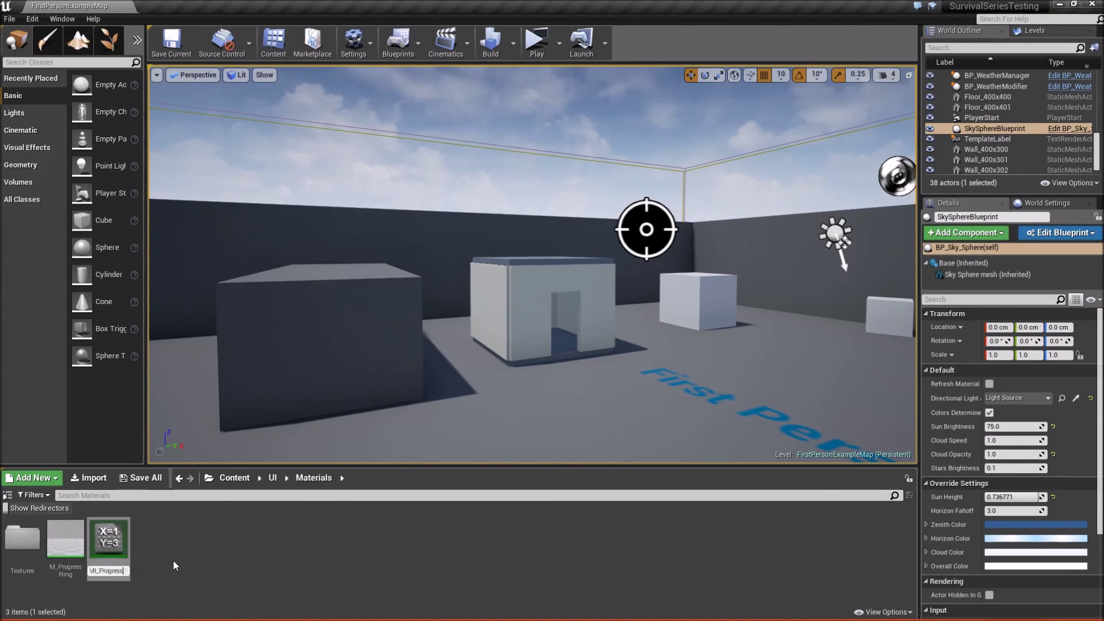
key(Return)
Rename M_ProgressRing to M_UIProgress and inspect its graph in the Material Editor.
click(66, 543)
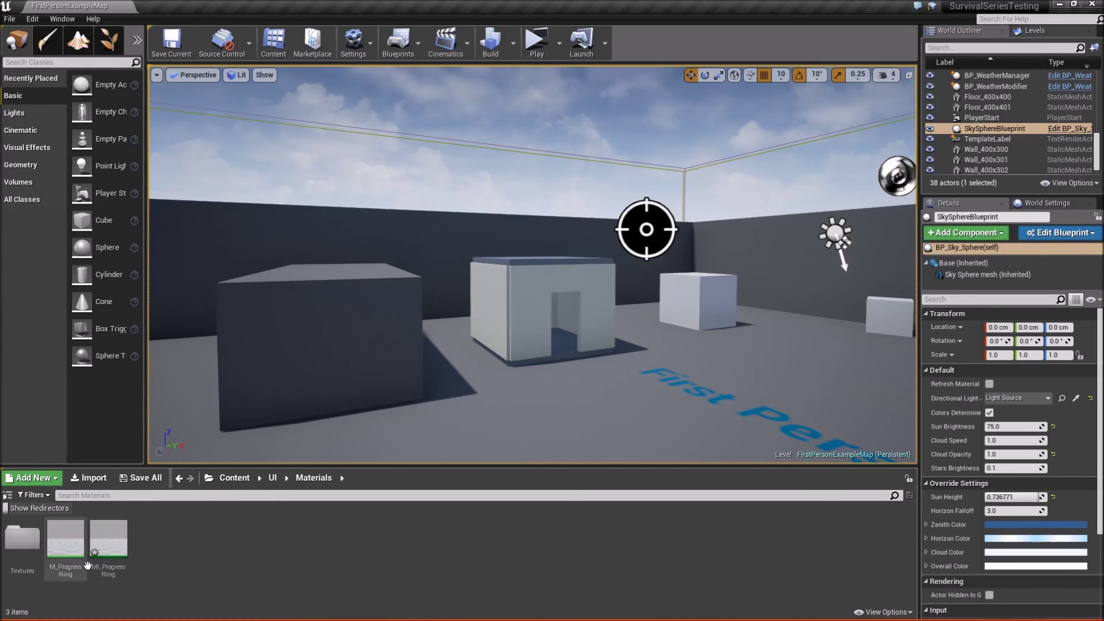
key(F2)
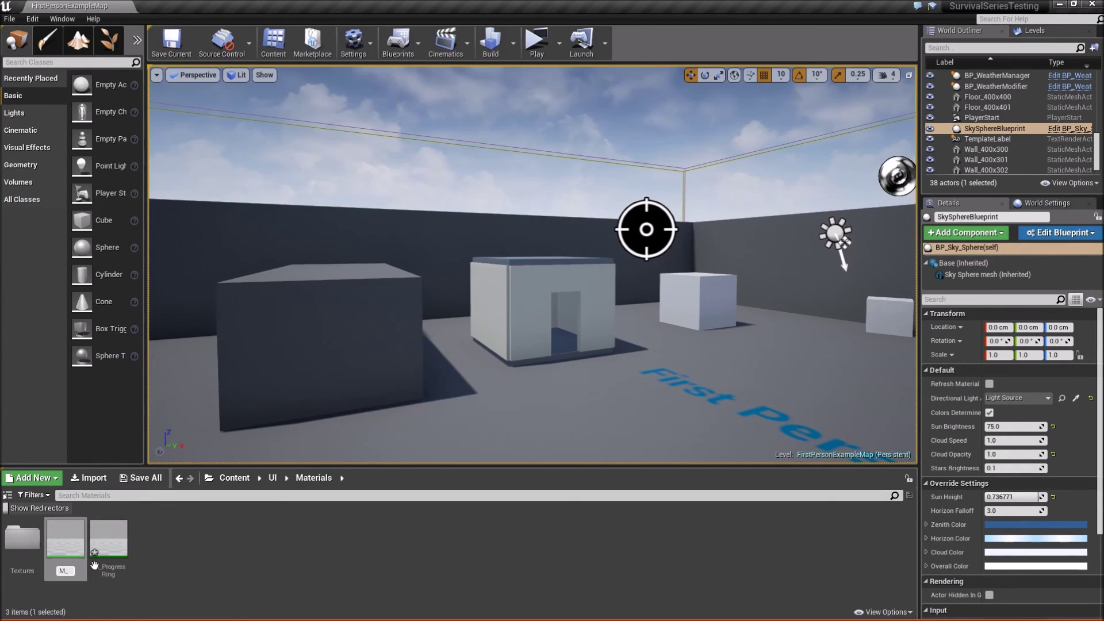
text(M_UIProgress)
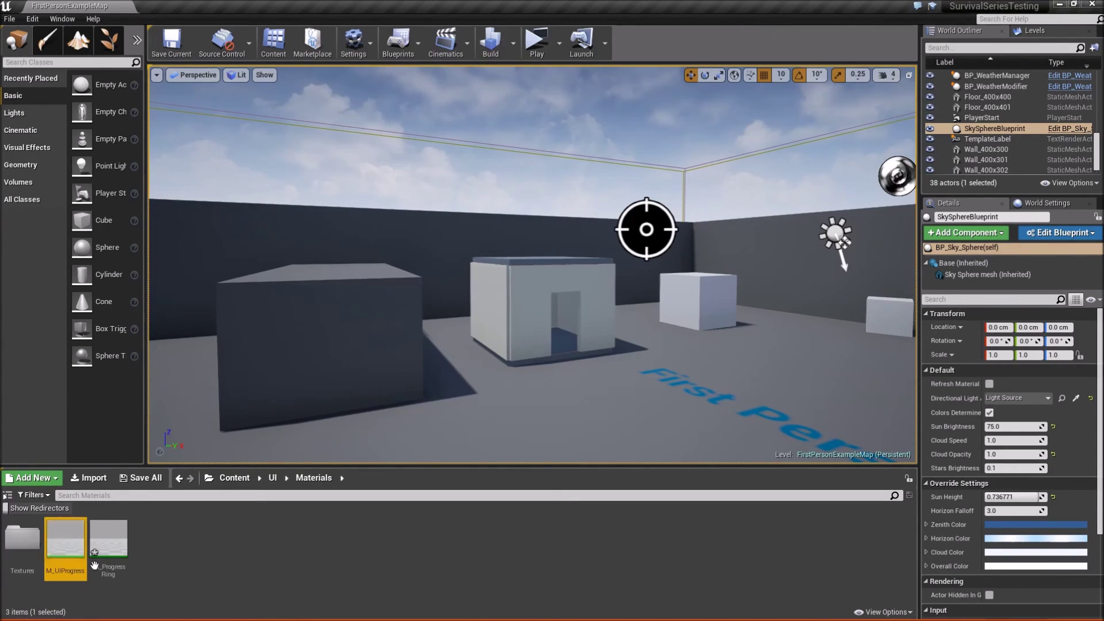
click(294, 512)
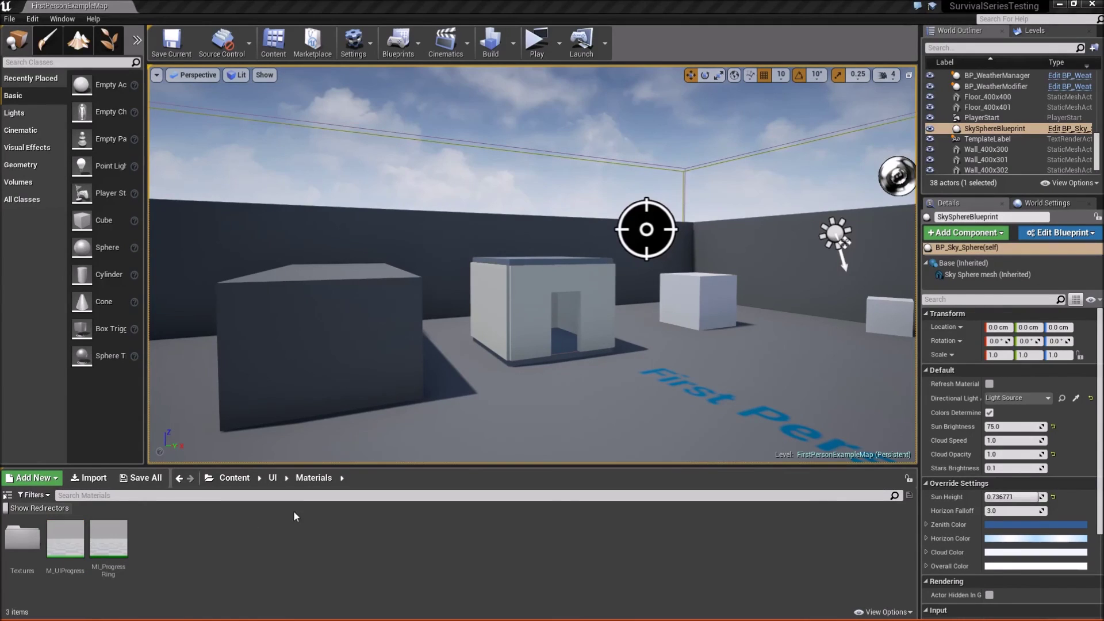
double_click(65, 539)
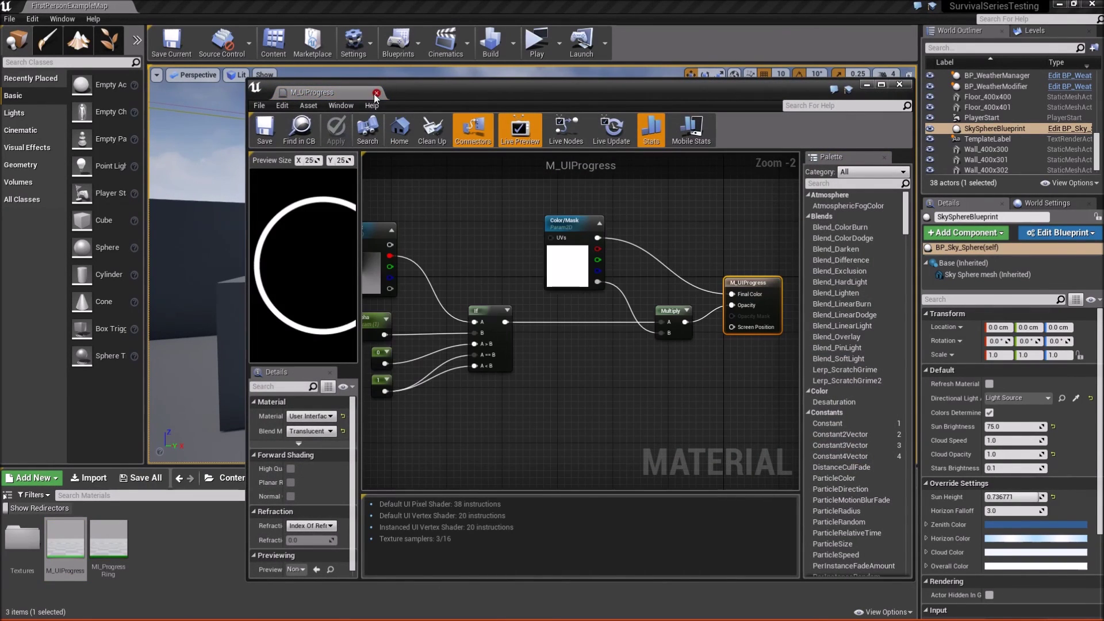
click(376, 93)
click(182, 564)
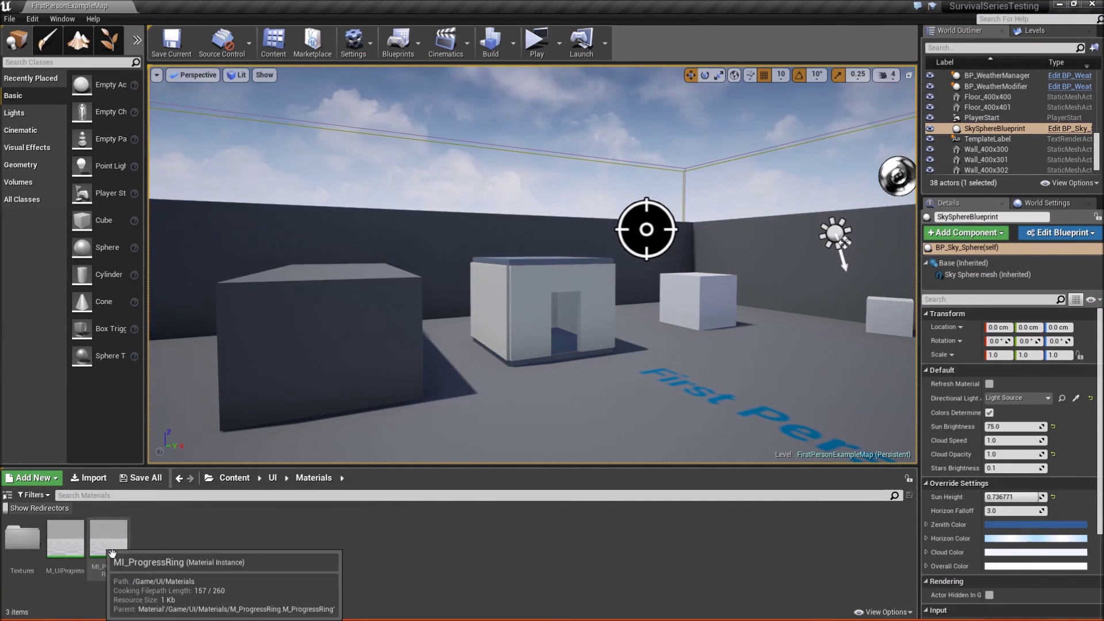
Create a material instance of M_UIProgress named MI_Thermometer_Red.
right_click(65, 540)
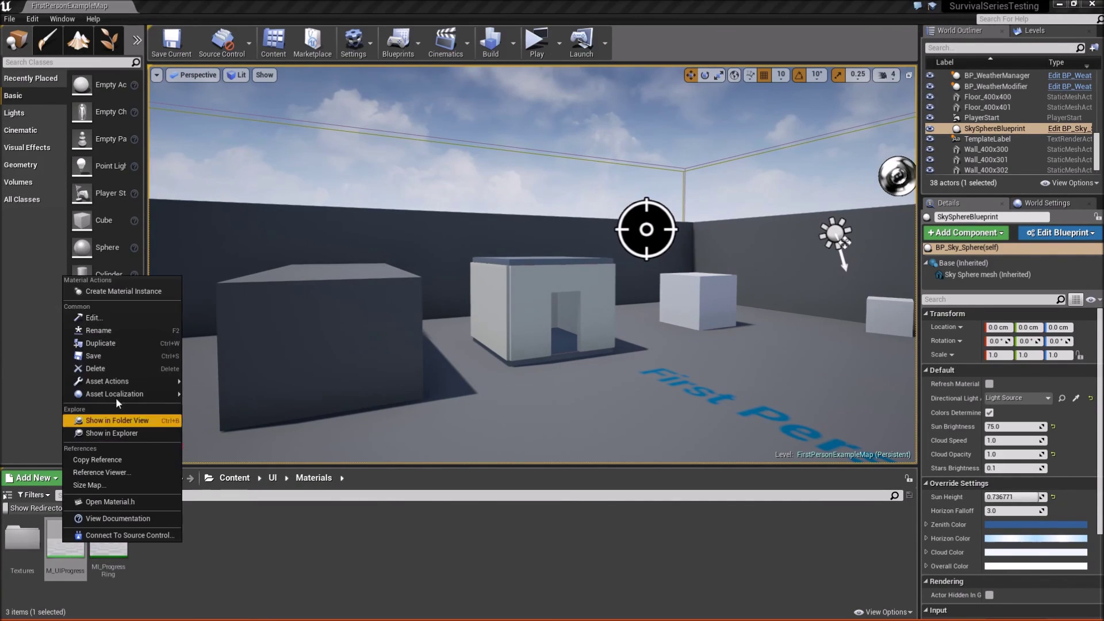
click(144, 293)
text(MI_The)
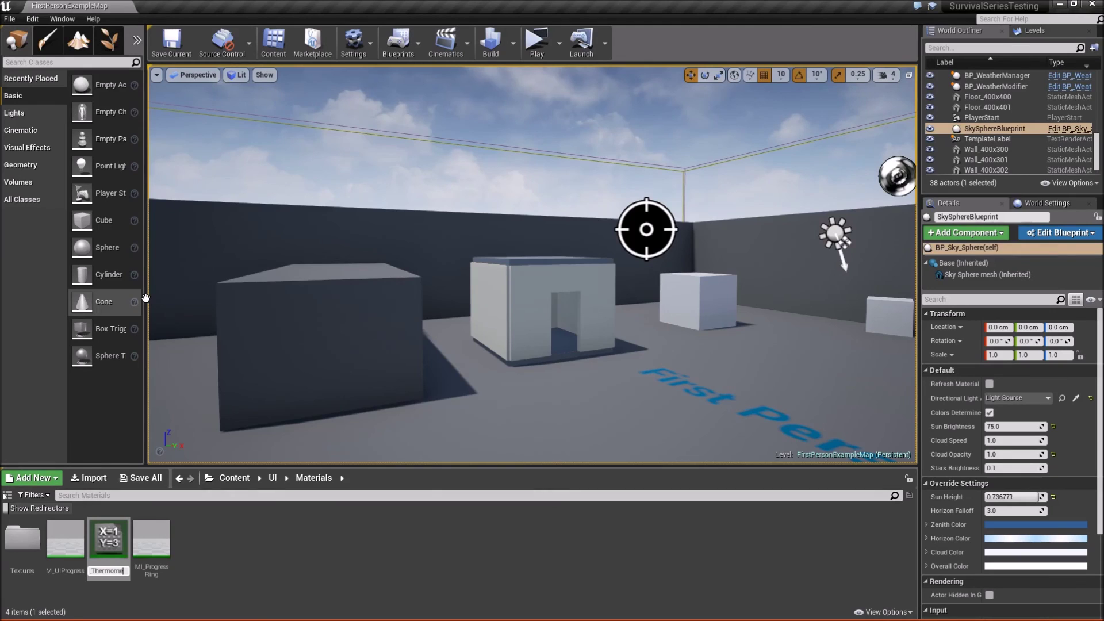
text(rmometerRed)
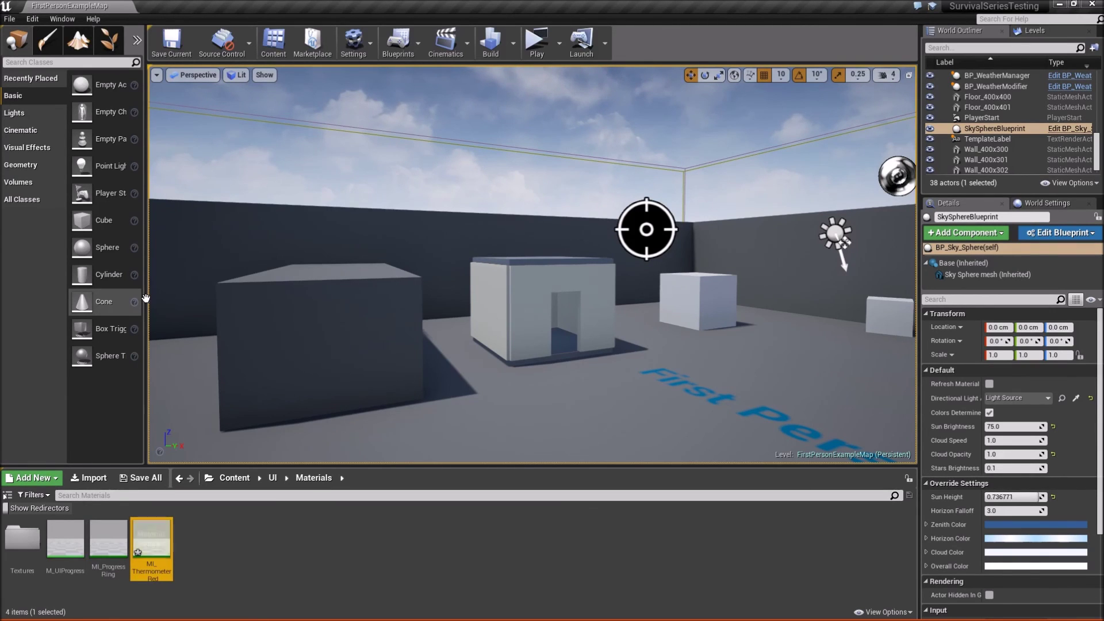
key(Return)
In MI_Thermometer_Red, override Color/Mask with T_Thermometer_Fill_Red.
right_click(165, 556)
double_click(166, 553)
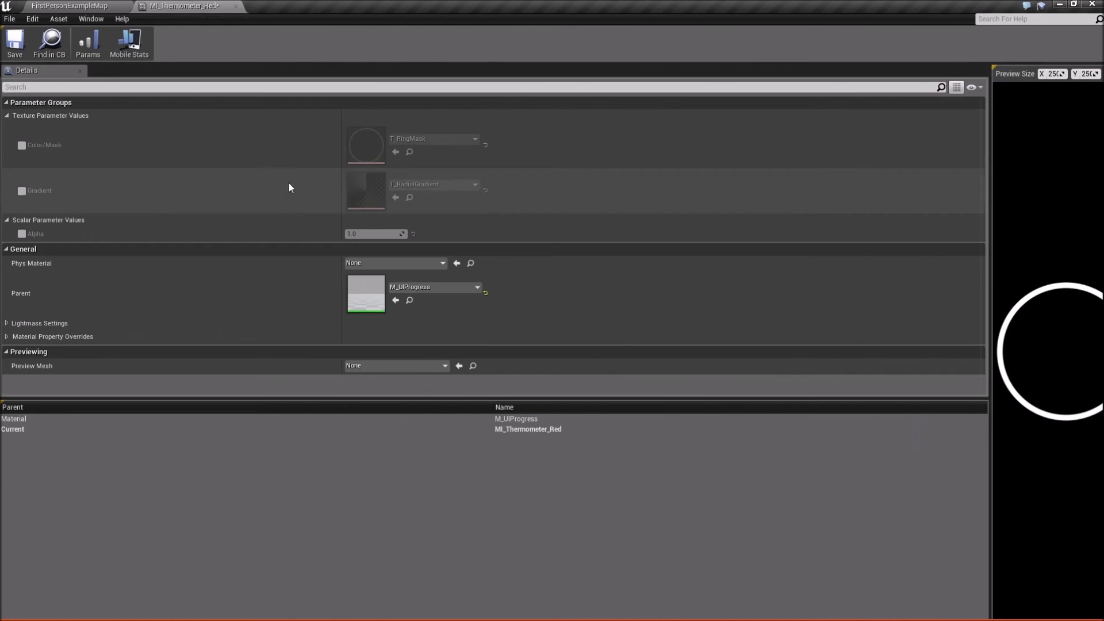
drag(991, 173, 420, 153)
click(22, 145)
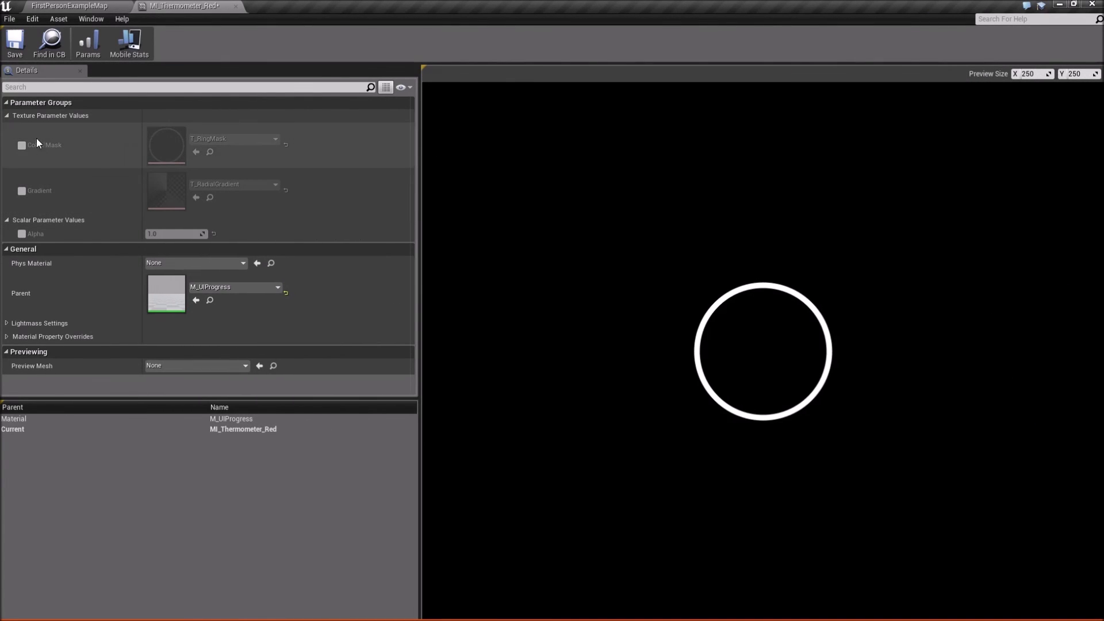
click(216, 139)
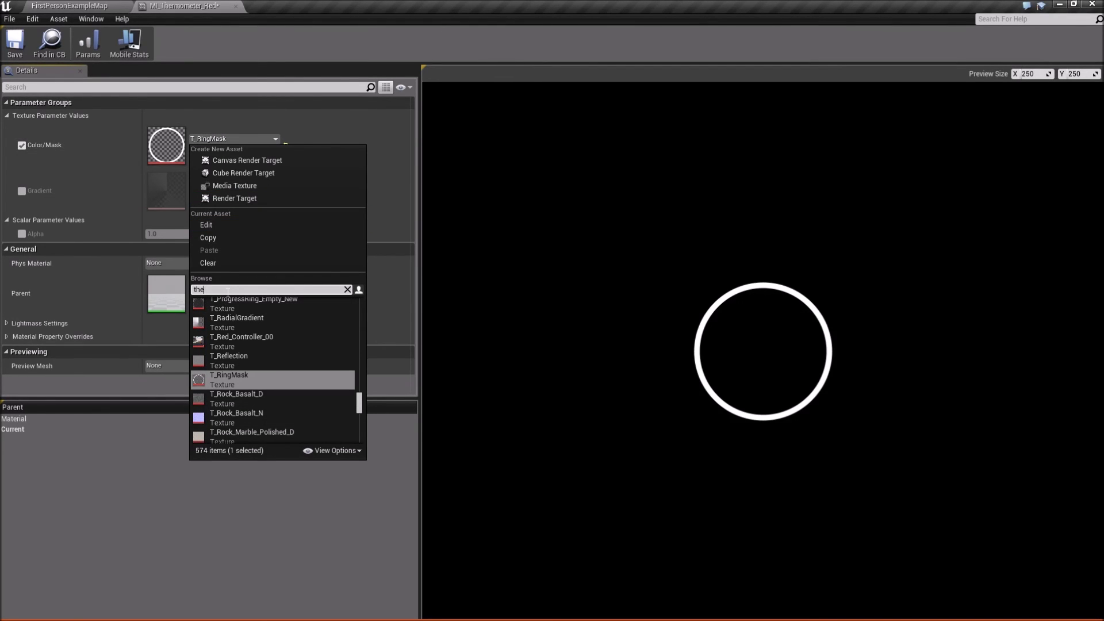
text(thermometer)
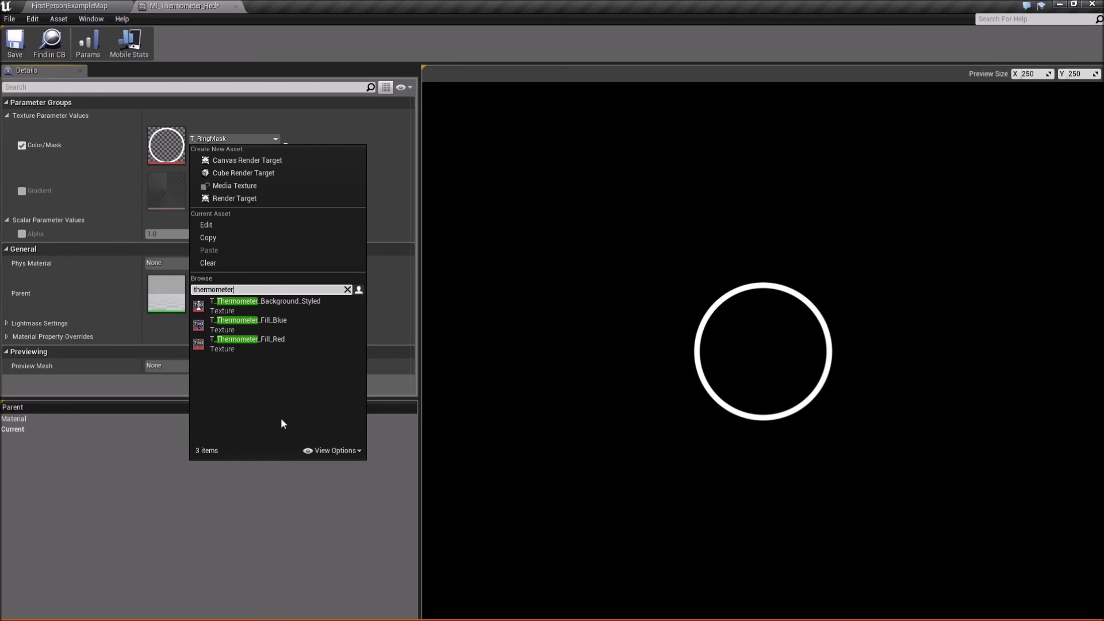
click(274, 348)
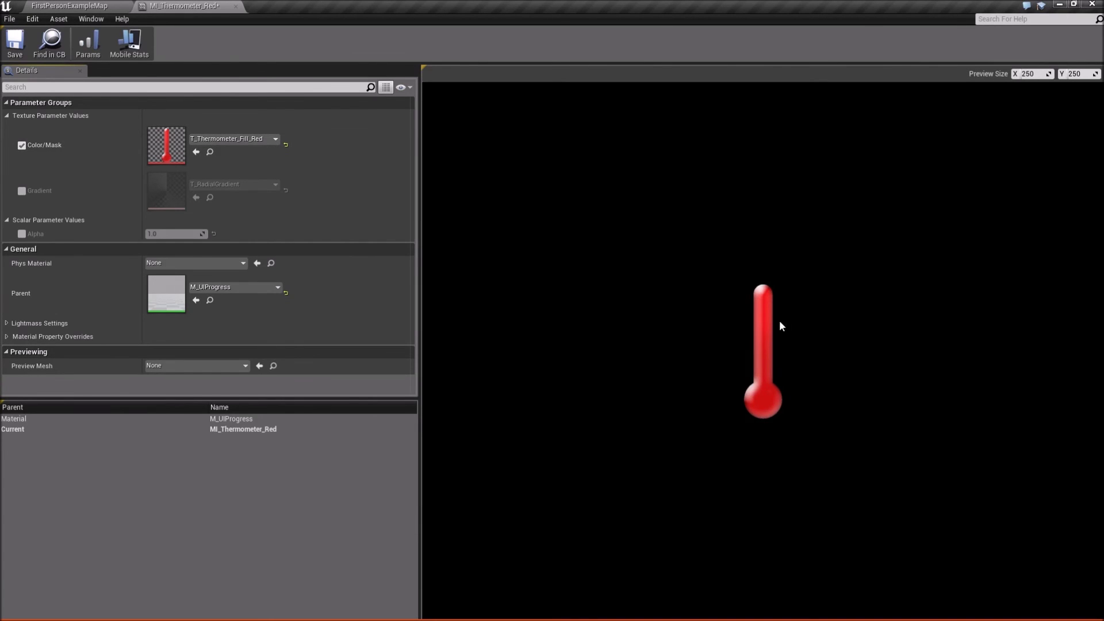
Override Gradient with T_LinearGradient and save MI_Thermometer_Red.
click(26, 192)
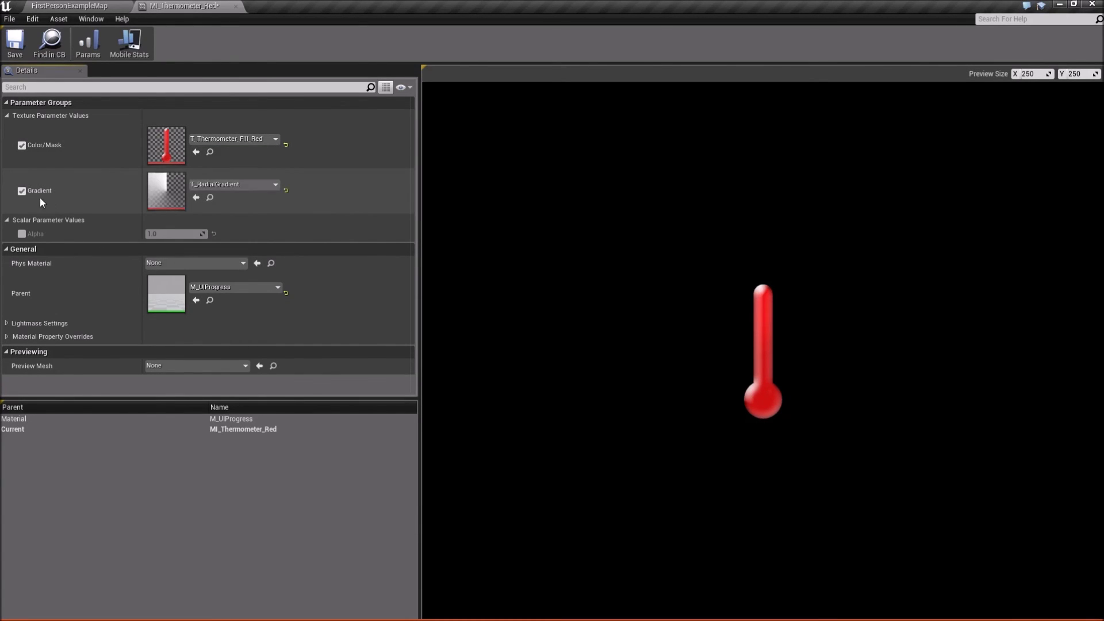
click(230, 184)
text(linear)
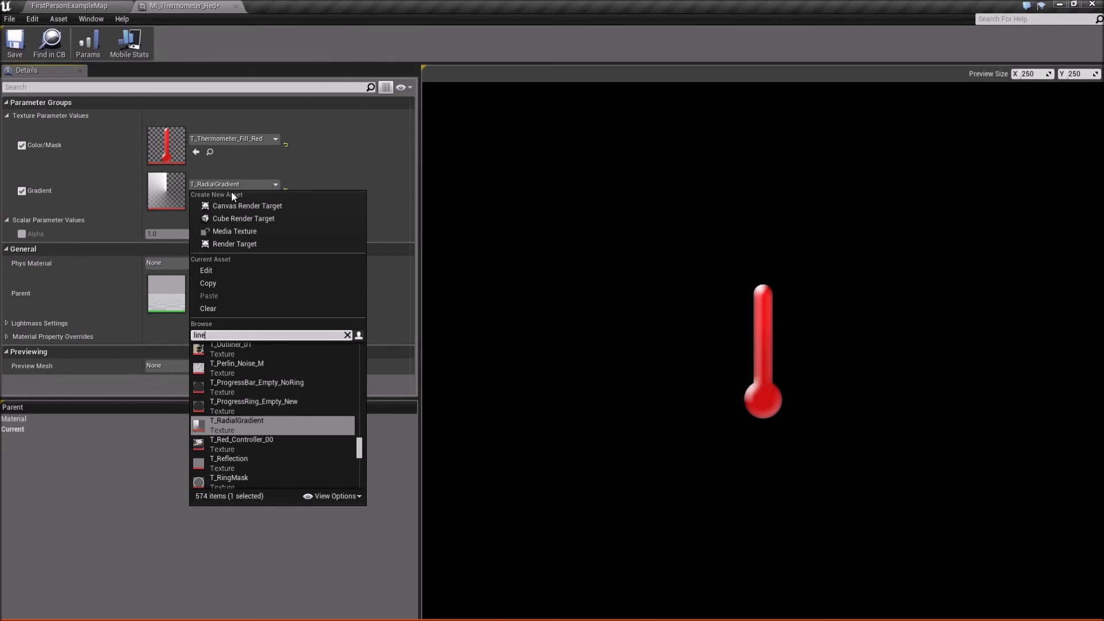
click(265, 351)
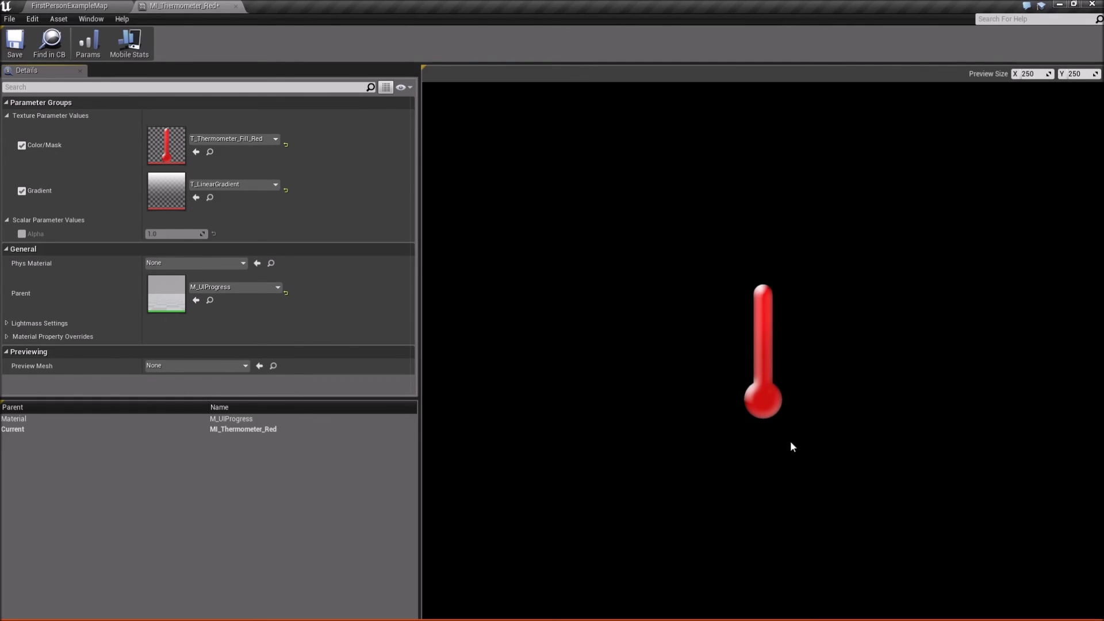
click(15, 43)
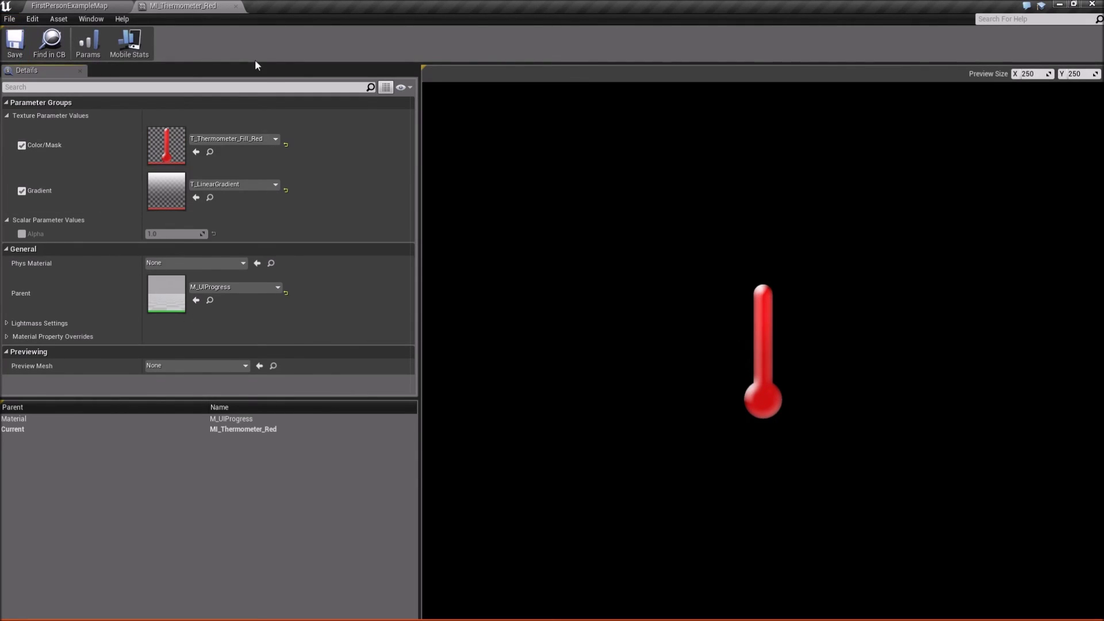
click(235, 6)
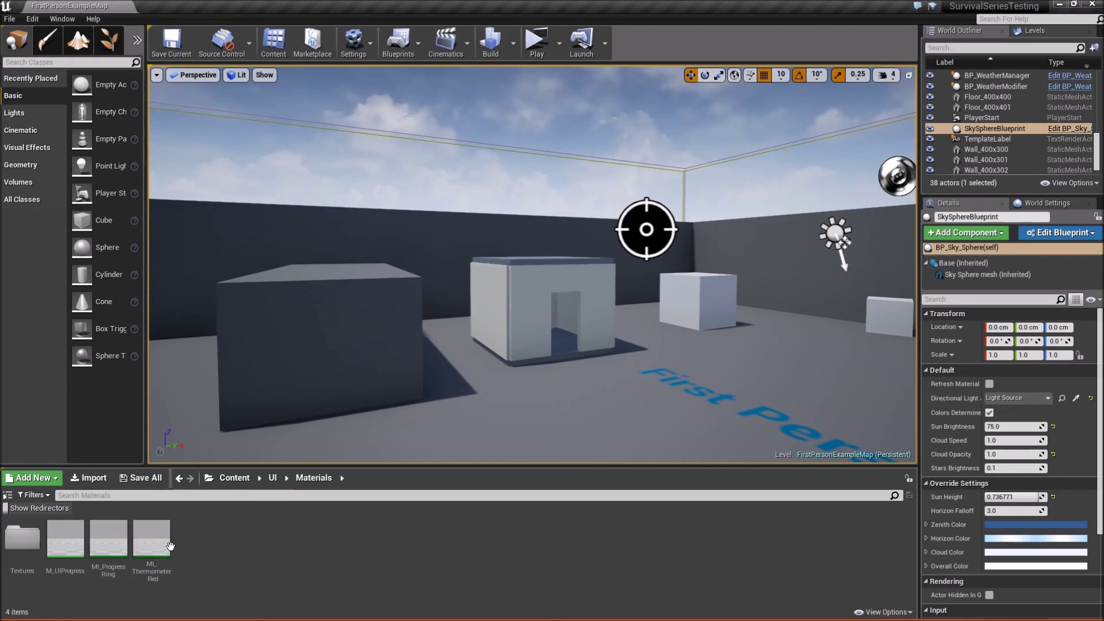
Duplicate MI_Thermometer_Red as MI_Thermometer_Blue.
right_click(159, 546)
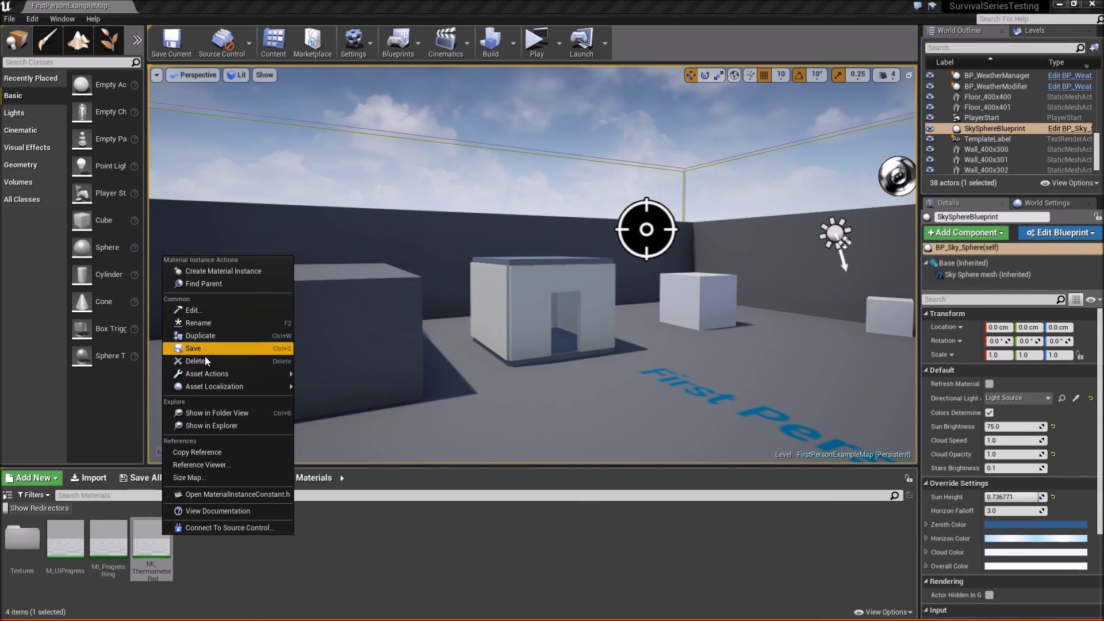
click(201, 335)
key(End)
key(BackSpace)
key(BackSpace)
key(BackSpace)
key(BackSpace)
key(BackSpace)
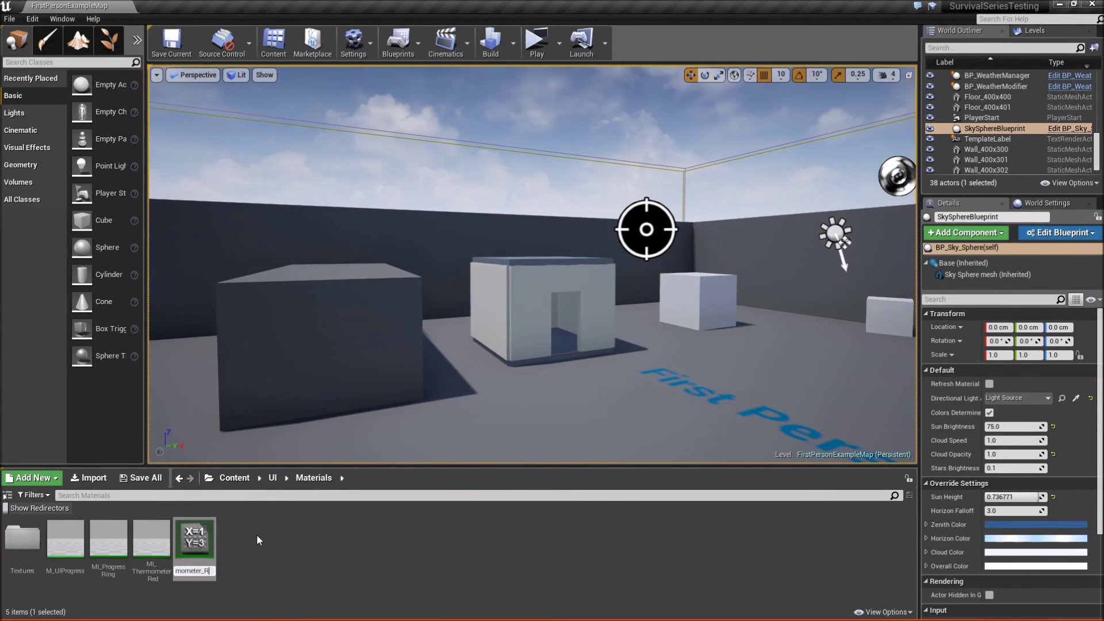
text(_Blue)
key(Return)
Set MI_Thermometer_Blue's Color/Mask to T_Thermometer_Fill_Blue and save it.
double_click(151, 540)
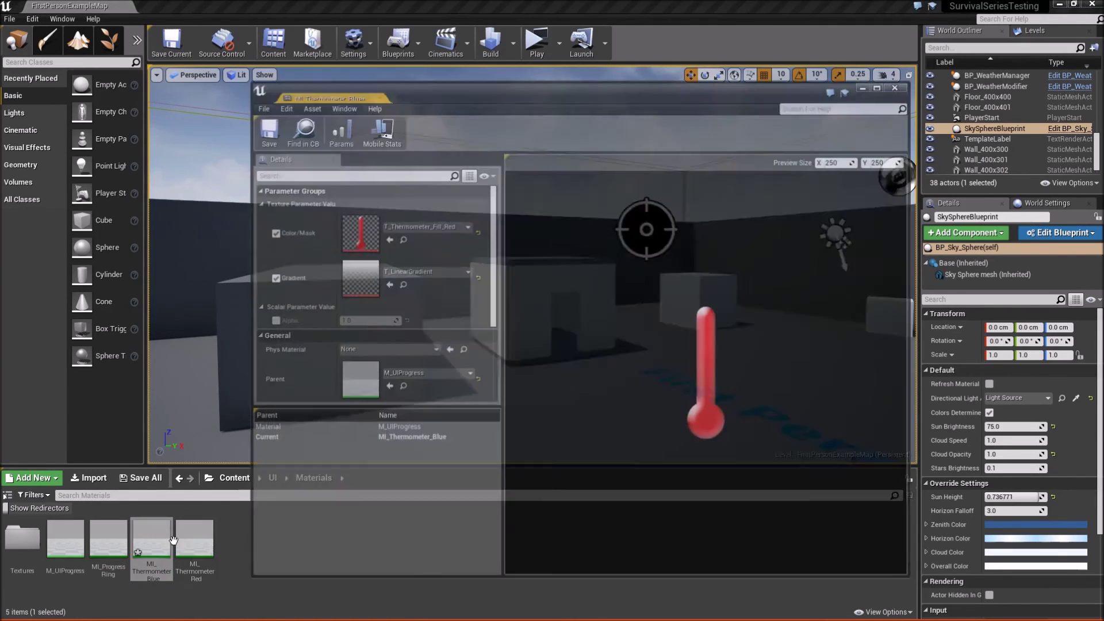
click(402, 226)
click(438, 447)
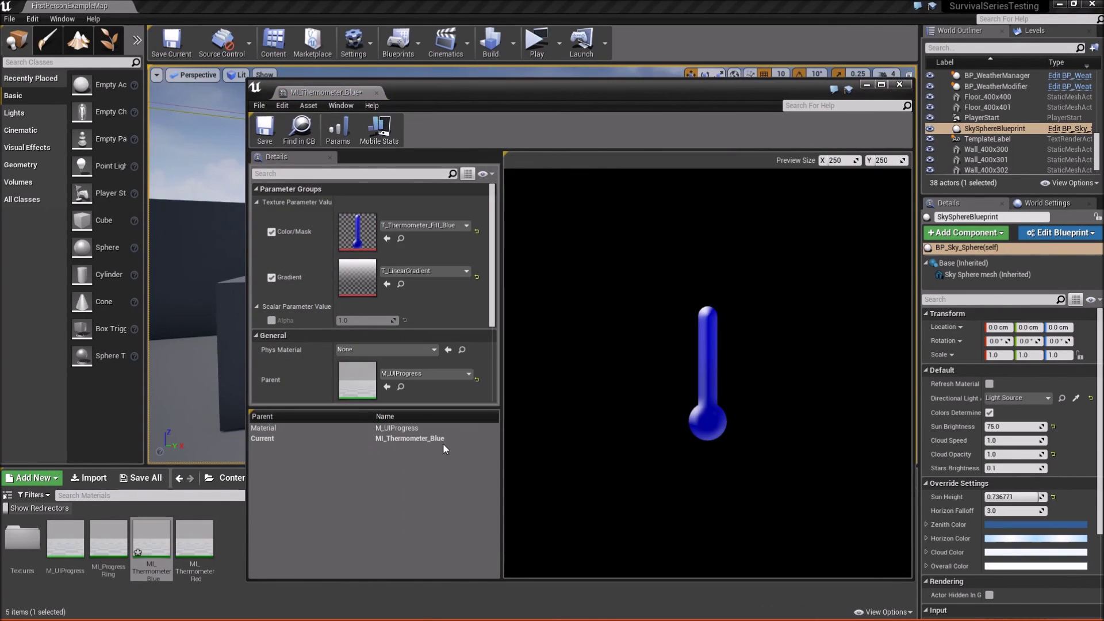
click(265, 128)
click(376, 92)
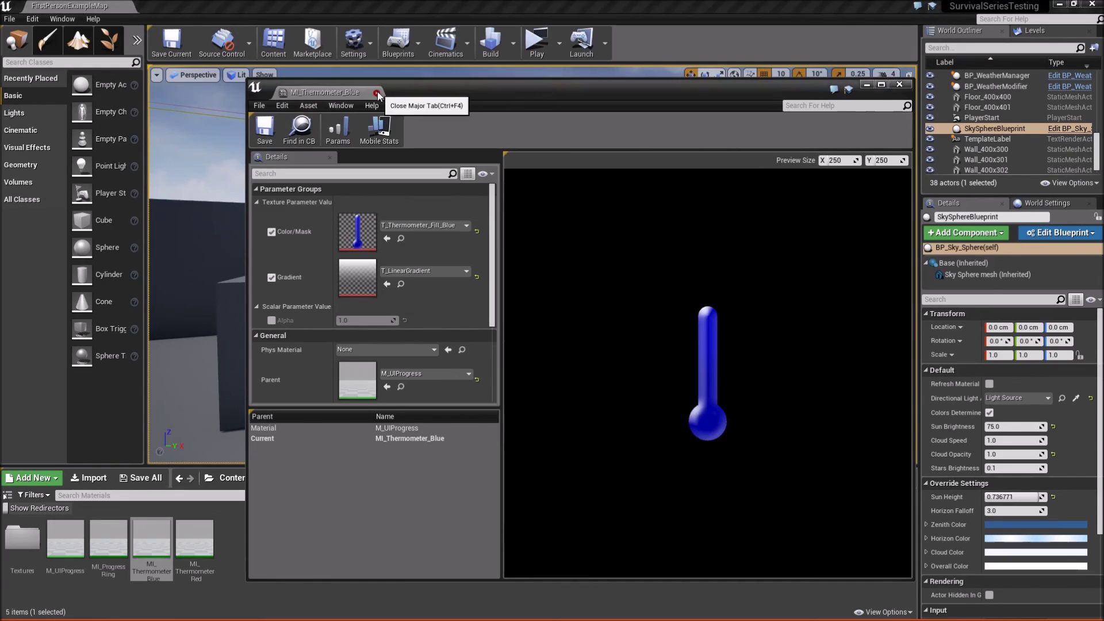
click(361, 528)
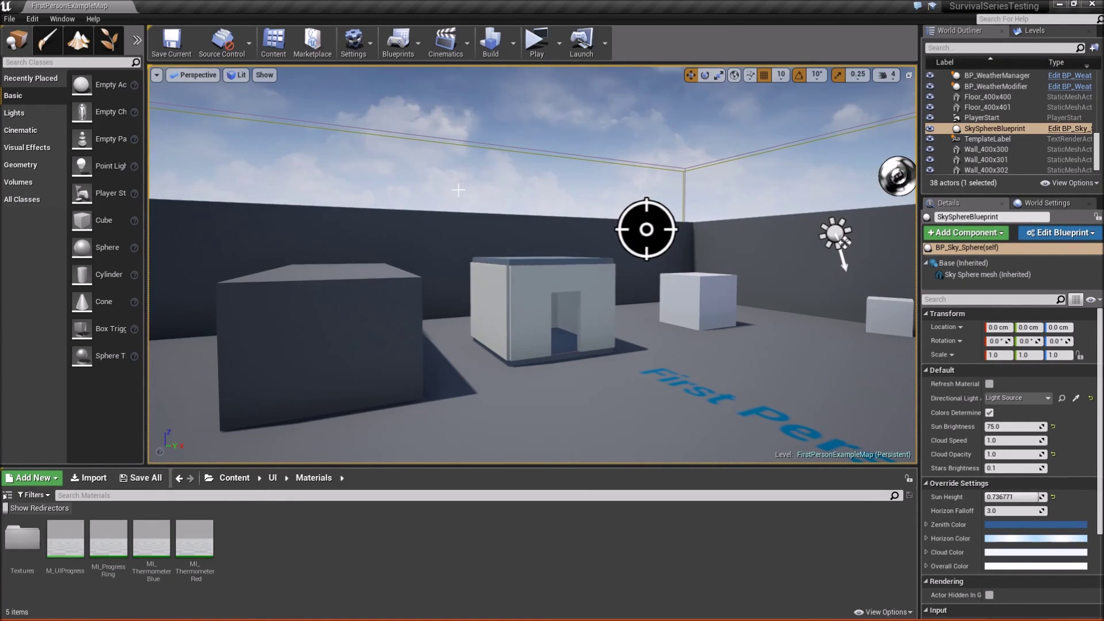
click(537, 42)
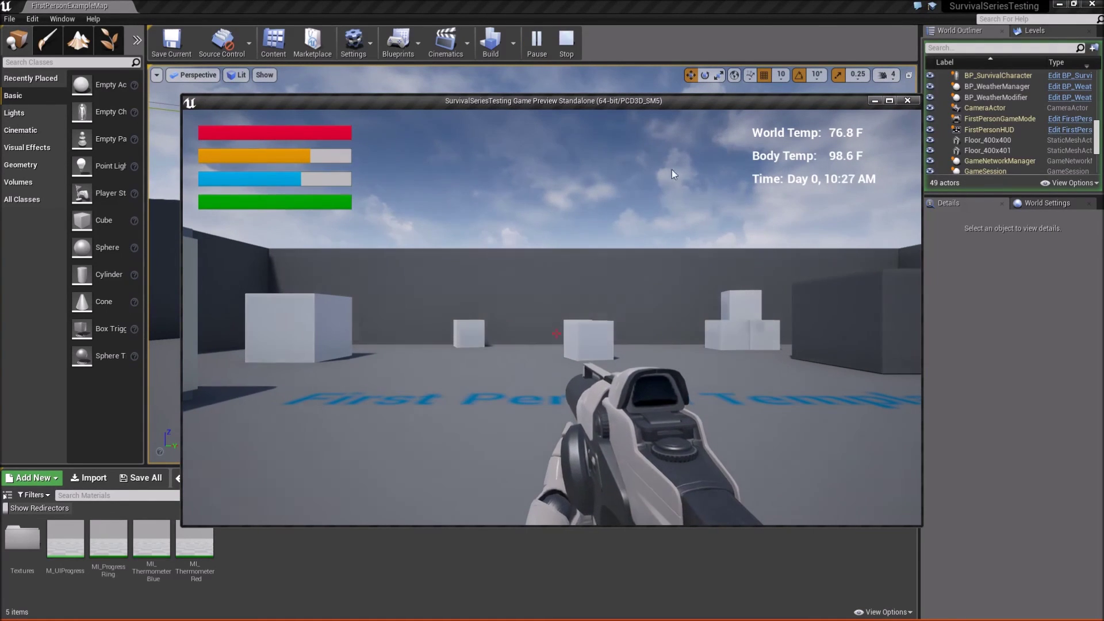
key(Escape)
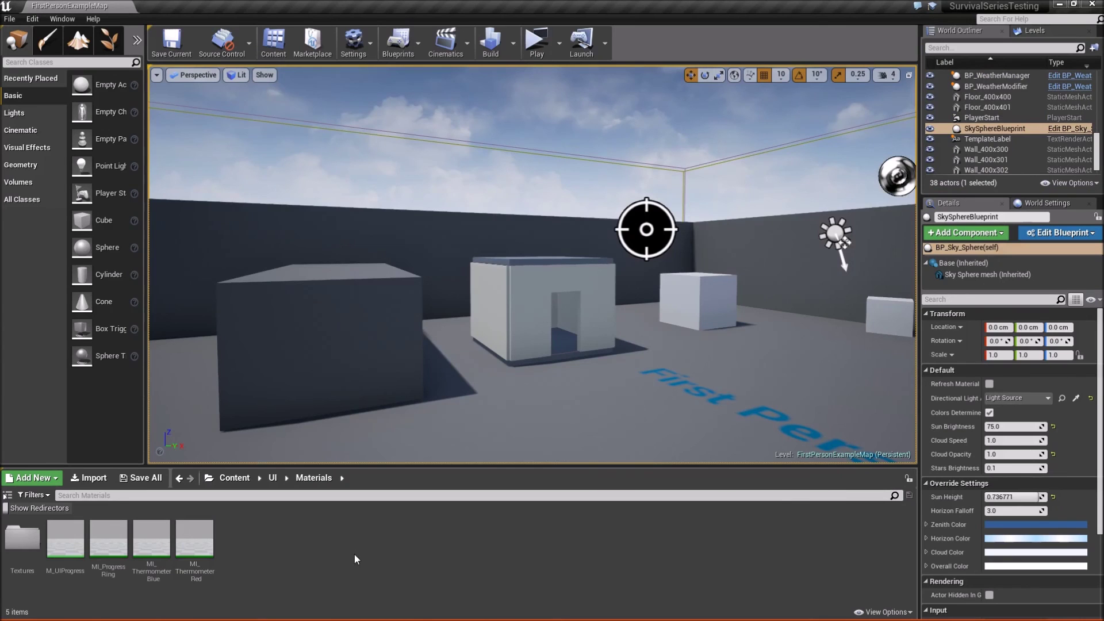